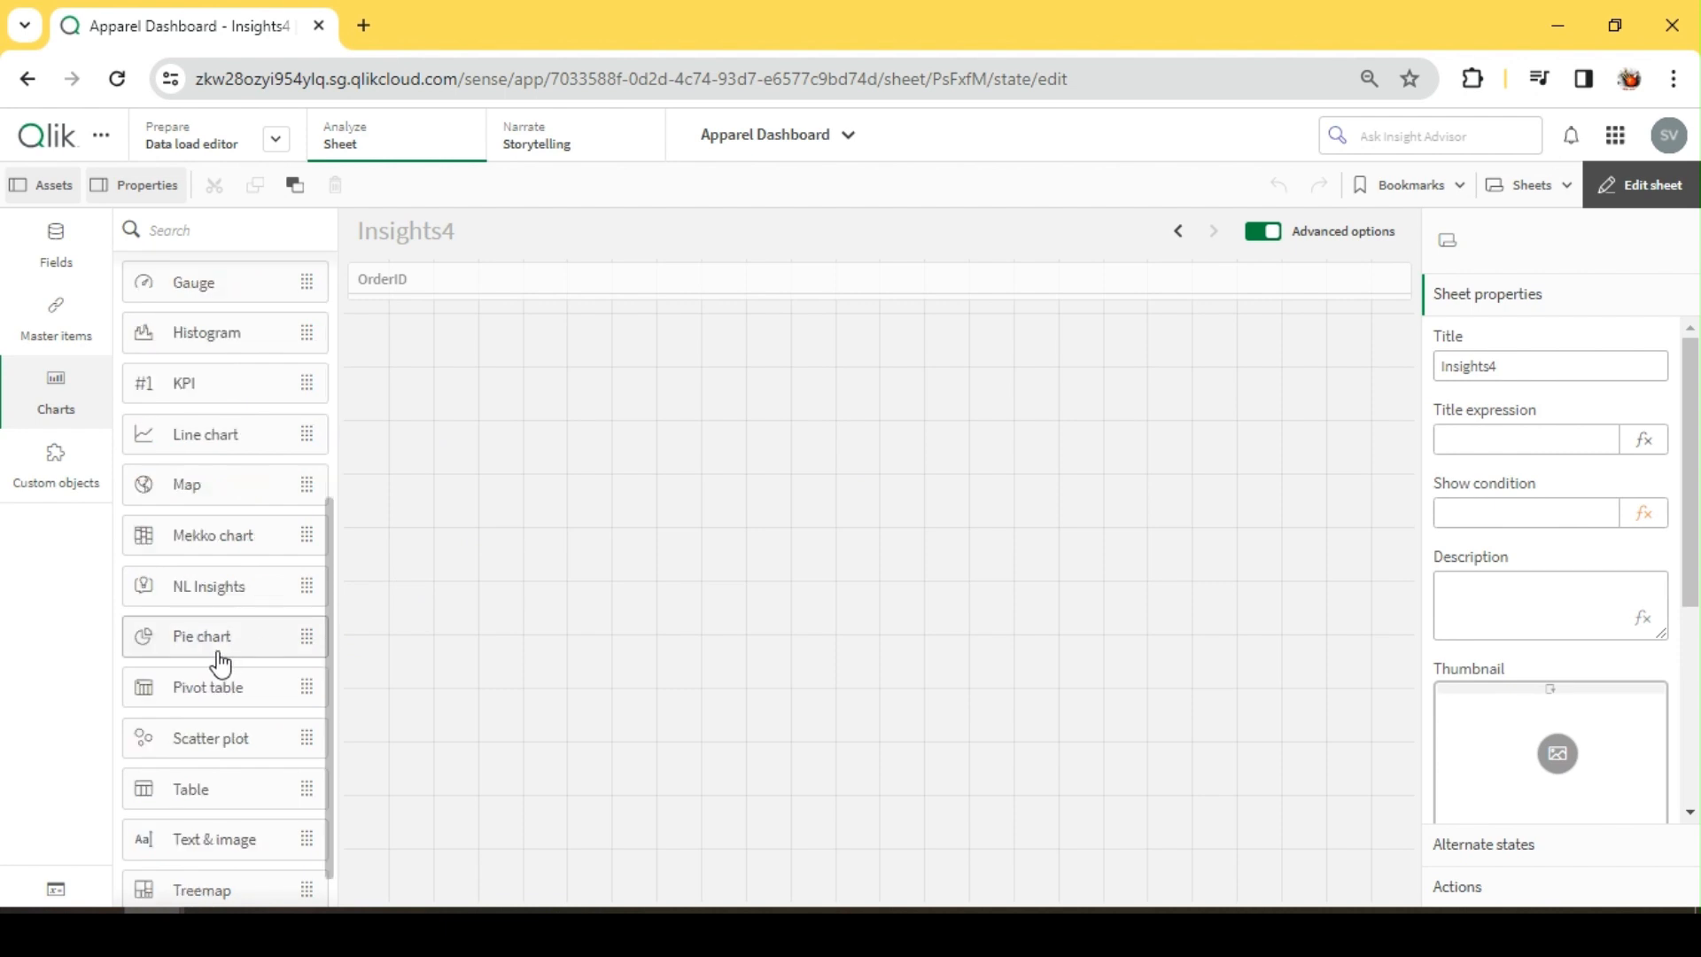
# Add a table to the sheet below the OrderID filter and resize it to 24 x 3 grid cells across the full width
pyautogui.moveTo(141, 729); pyautogui.dragTo(1166, 468)
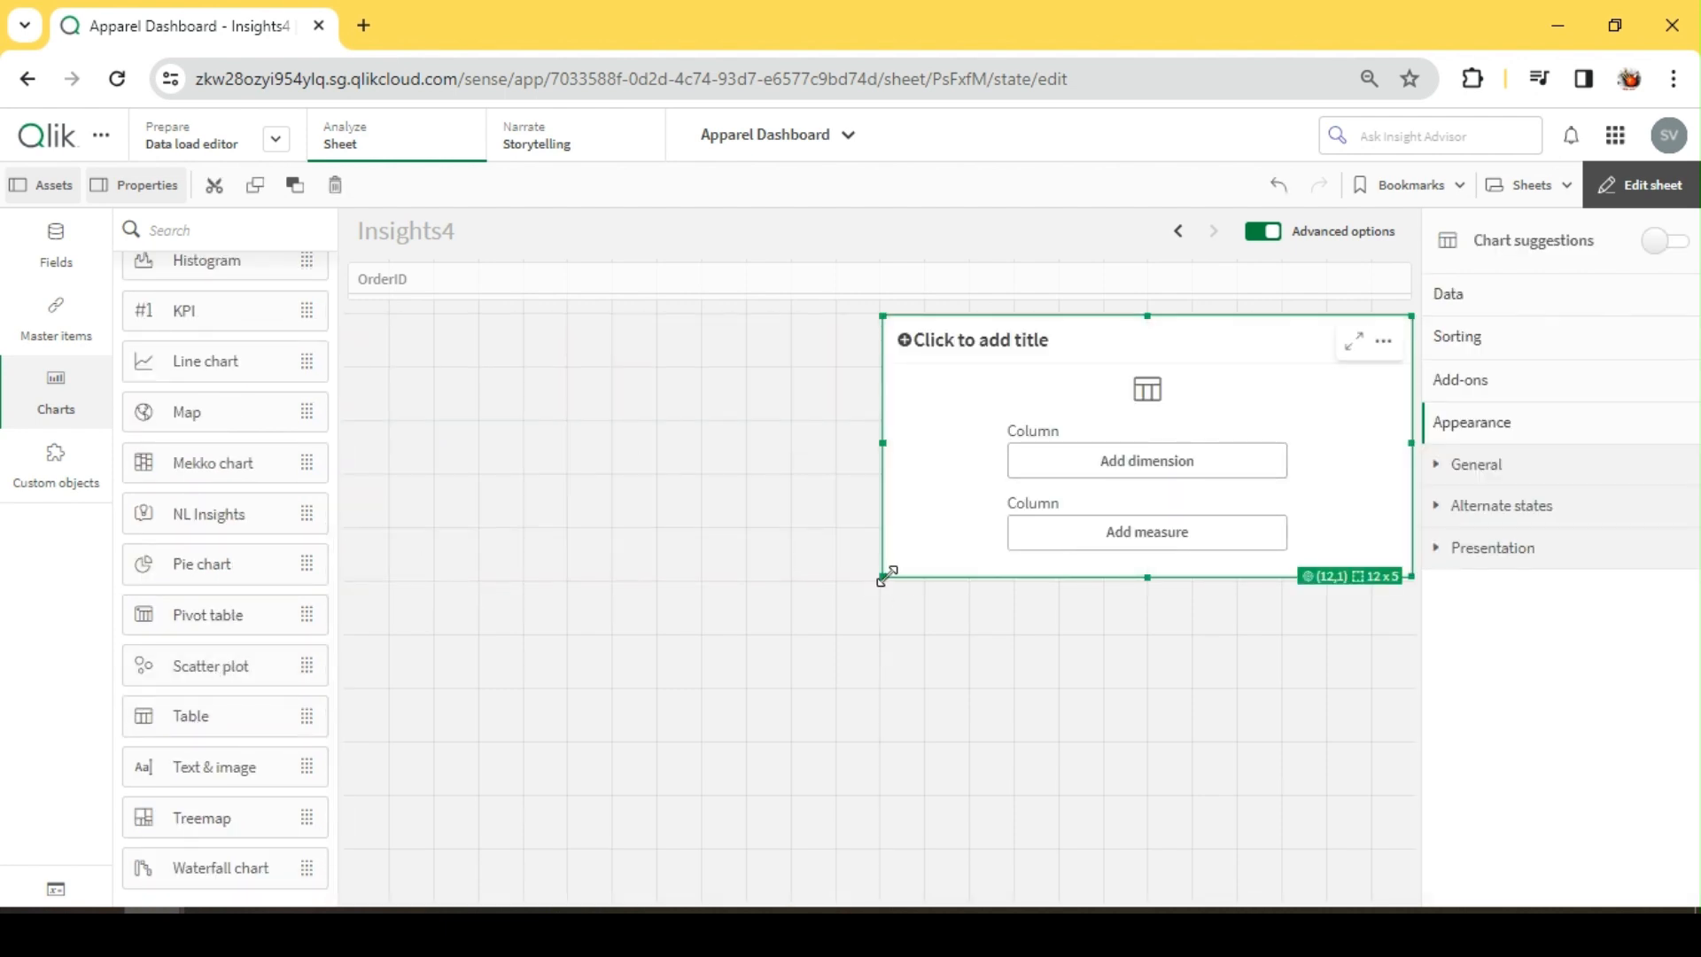
pyautogui.moveTo(885, 571); pyautogui.dragTo(372, 490)
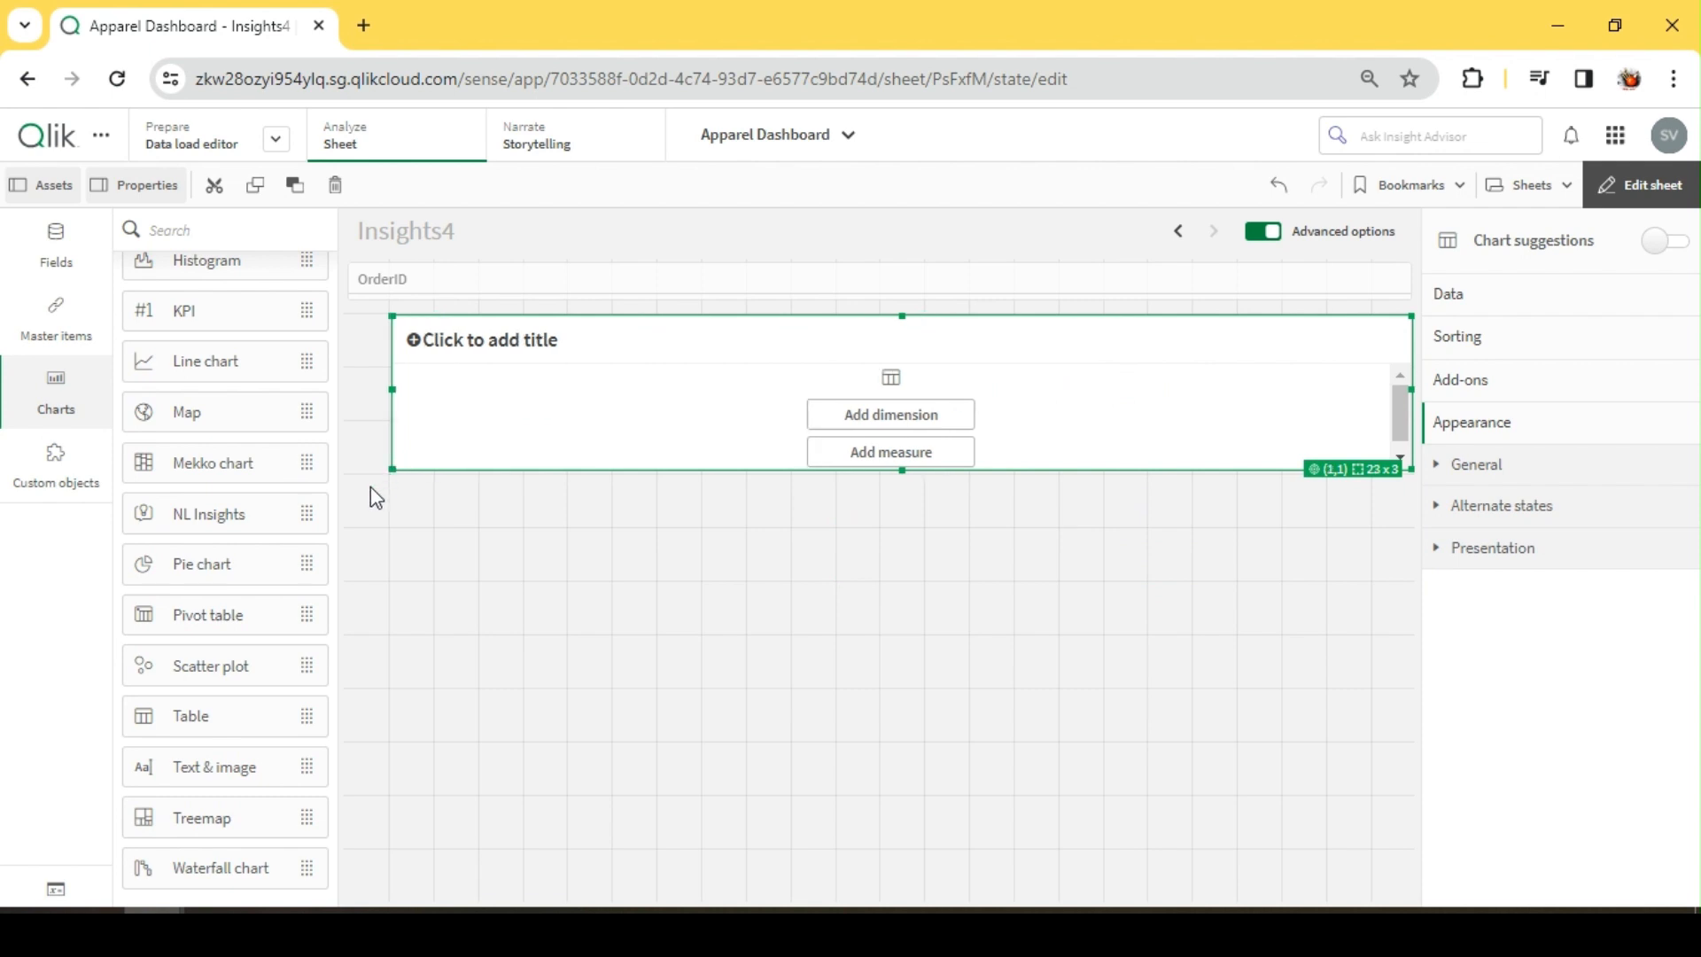
pyautogui.moveTo(393, 390); pyautogui.dragTo(347, 390)
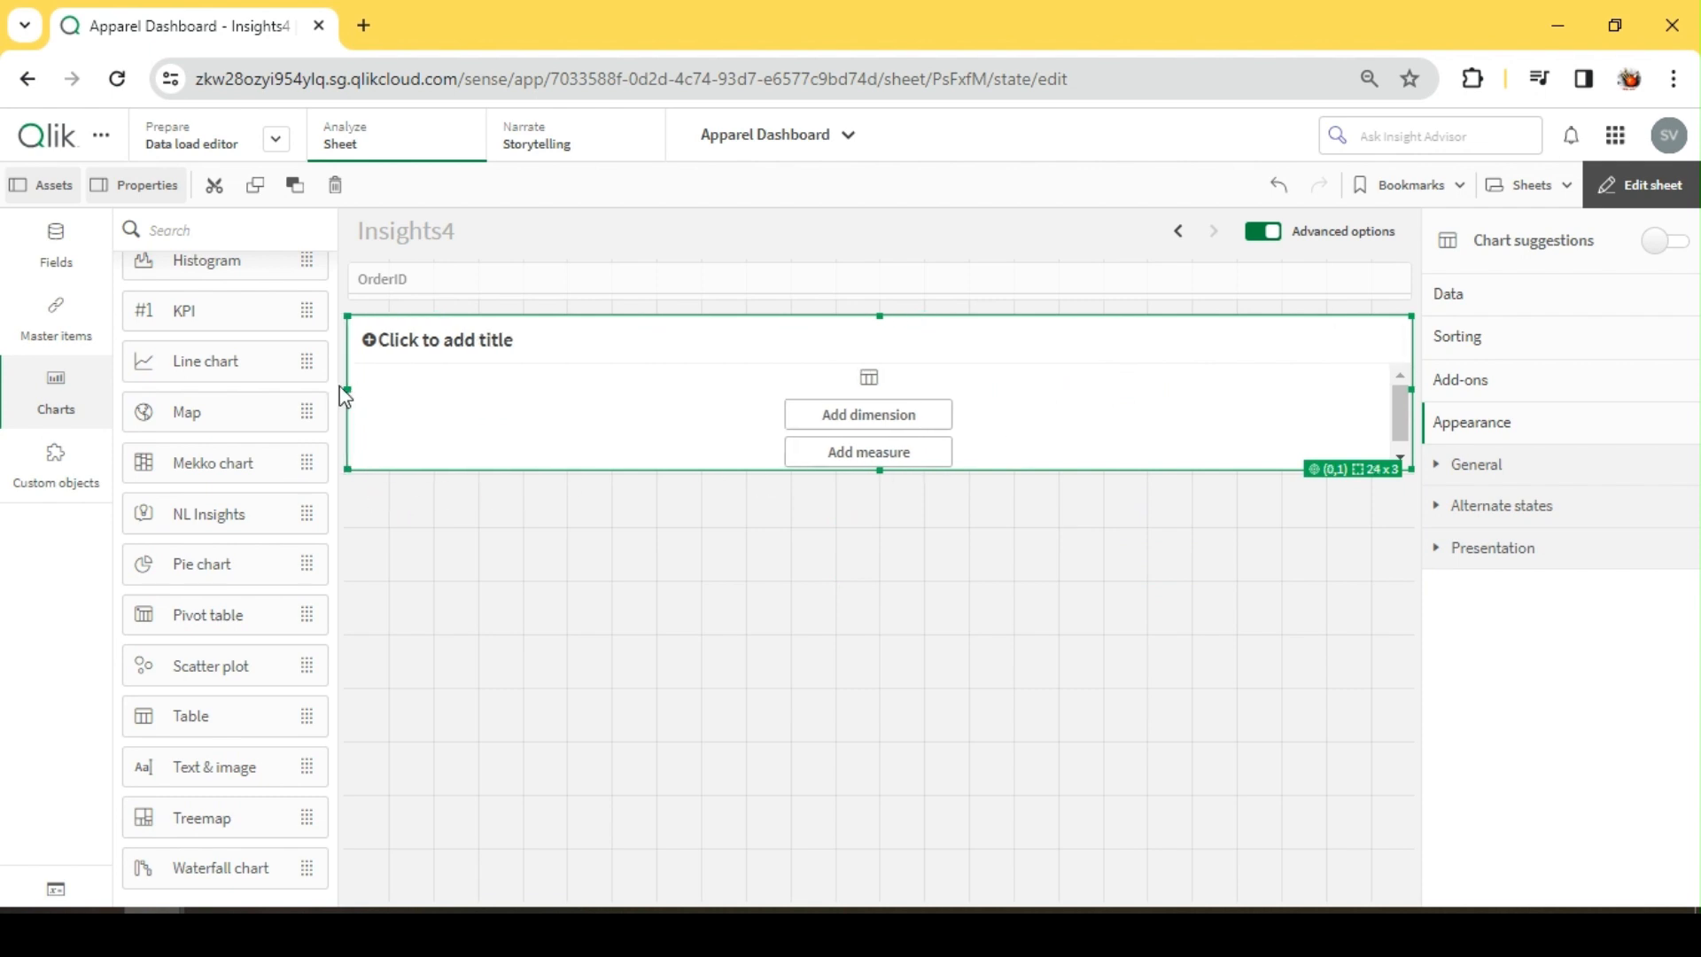
# Add the OrderID field as a dimension column in the table
pyautogui.click(1500, 306)
pyautogui.click(1522, 374)
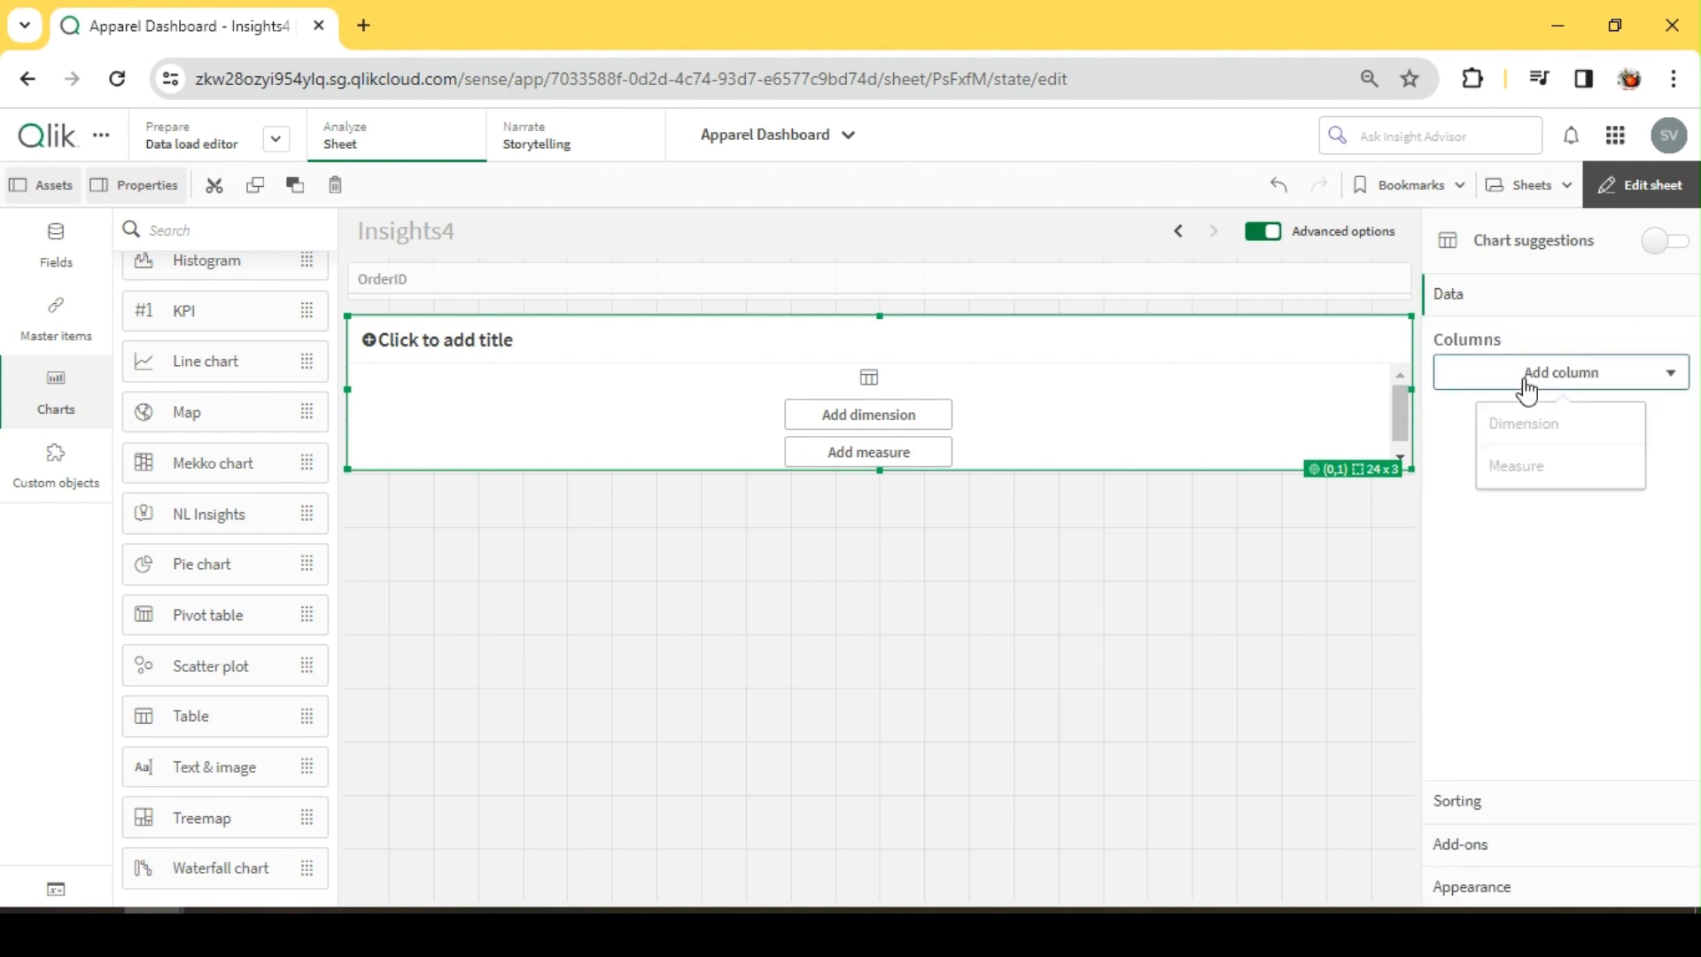
pyautogui.click(1518, 425)
pyautogui.write('order')
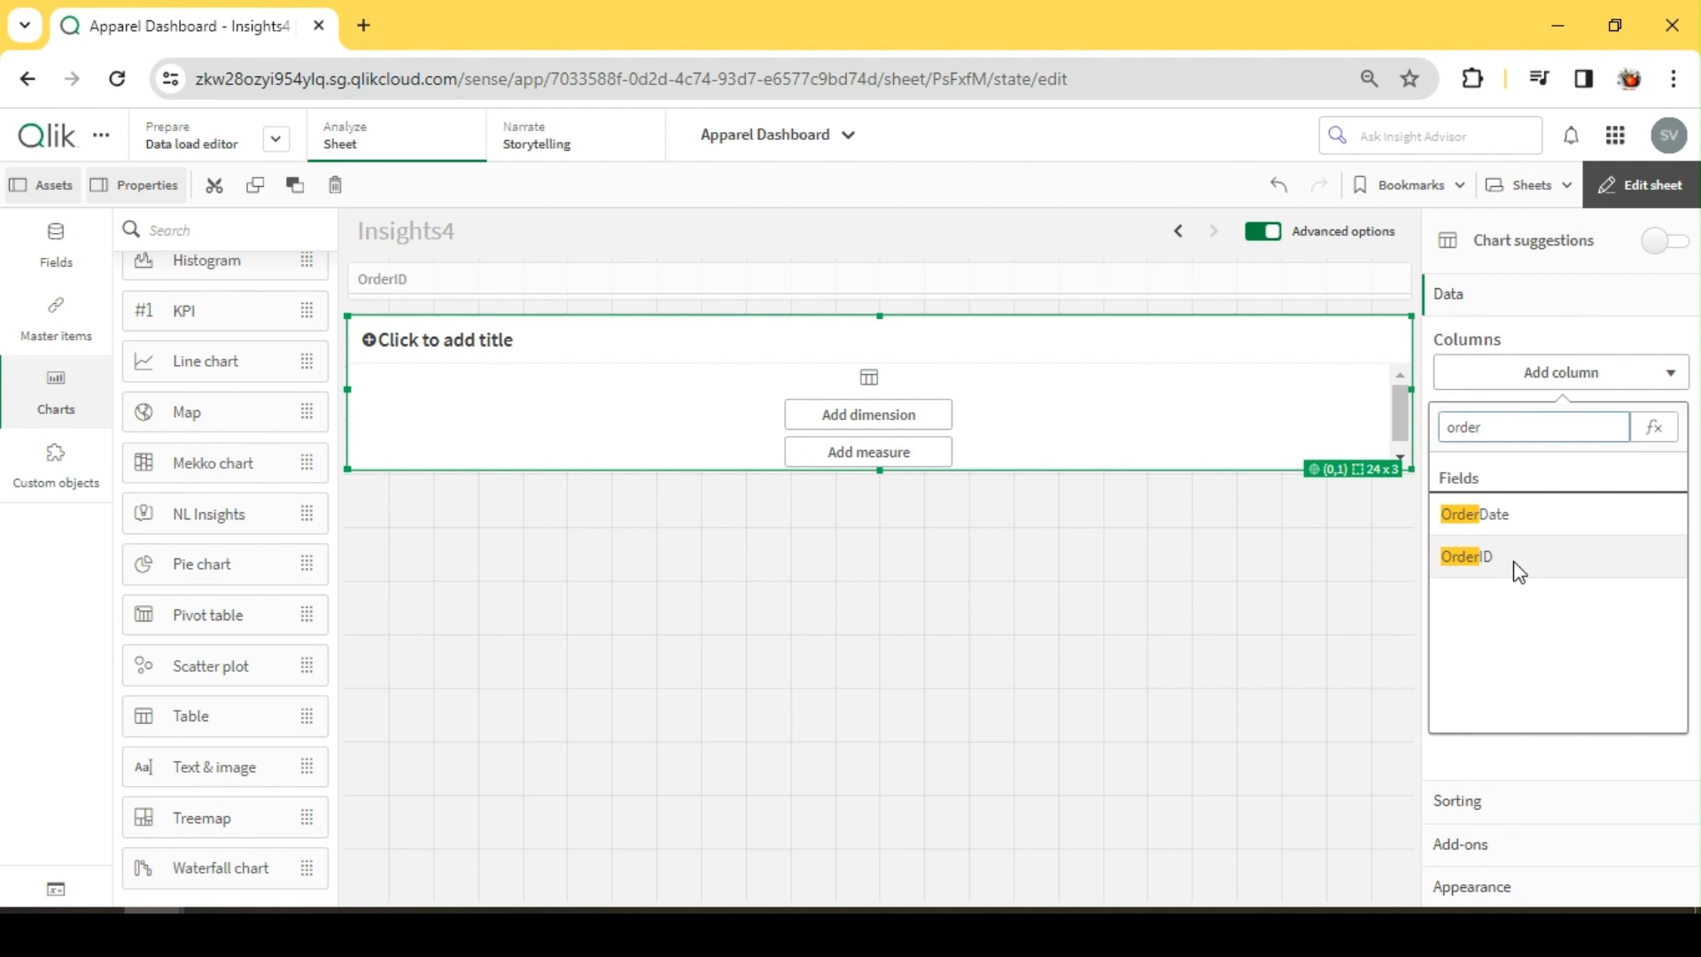
pyautogui.click(1519, 571)
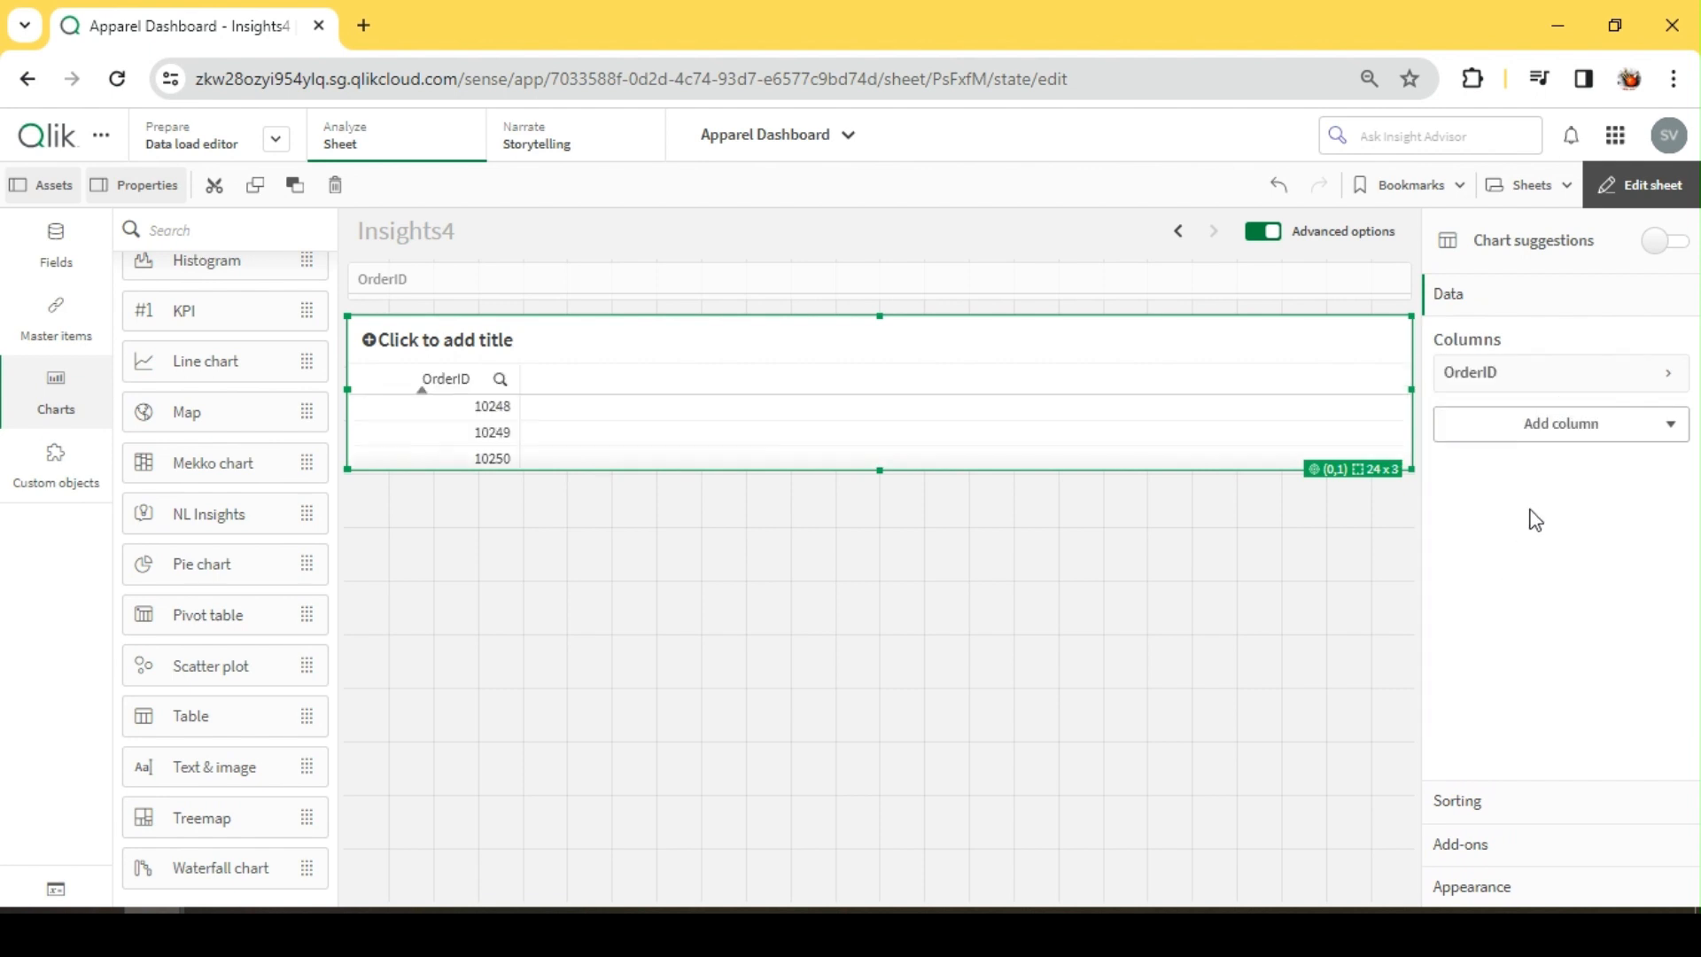
pyautogui.click(1532, 424)
pyautogui.click(1550, 473)
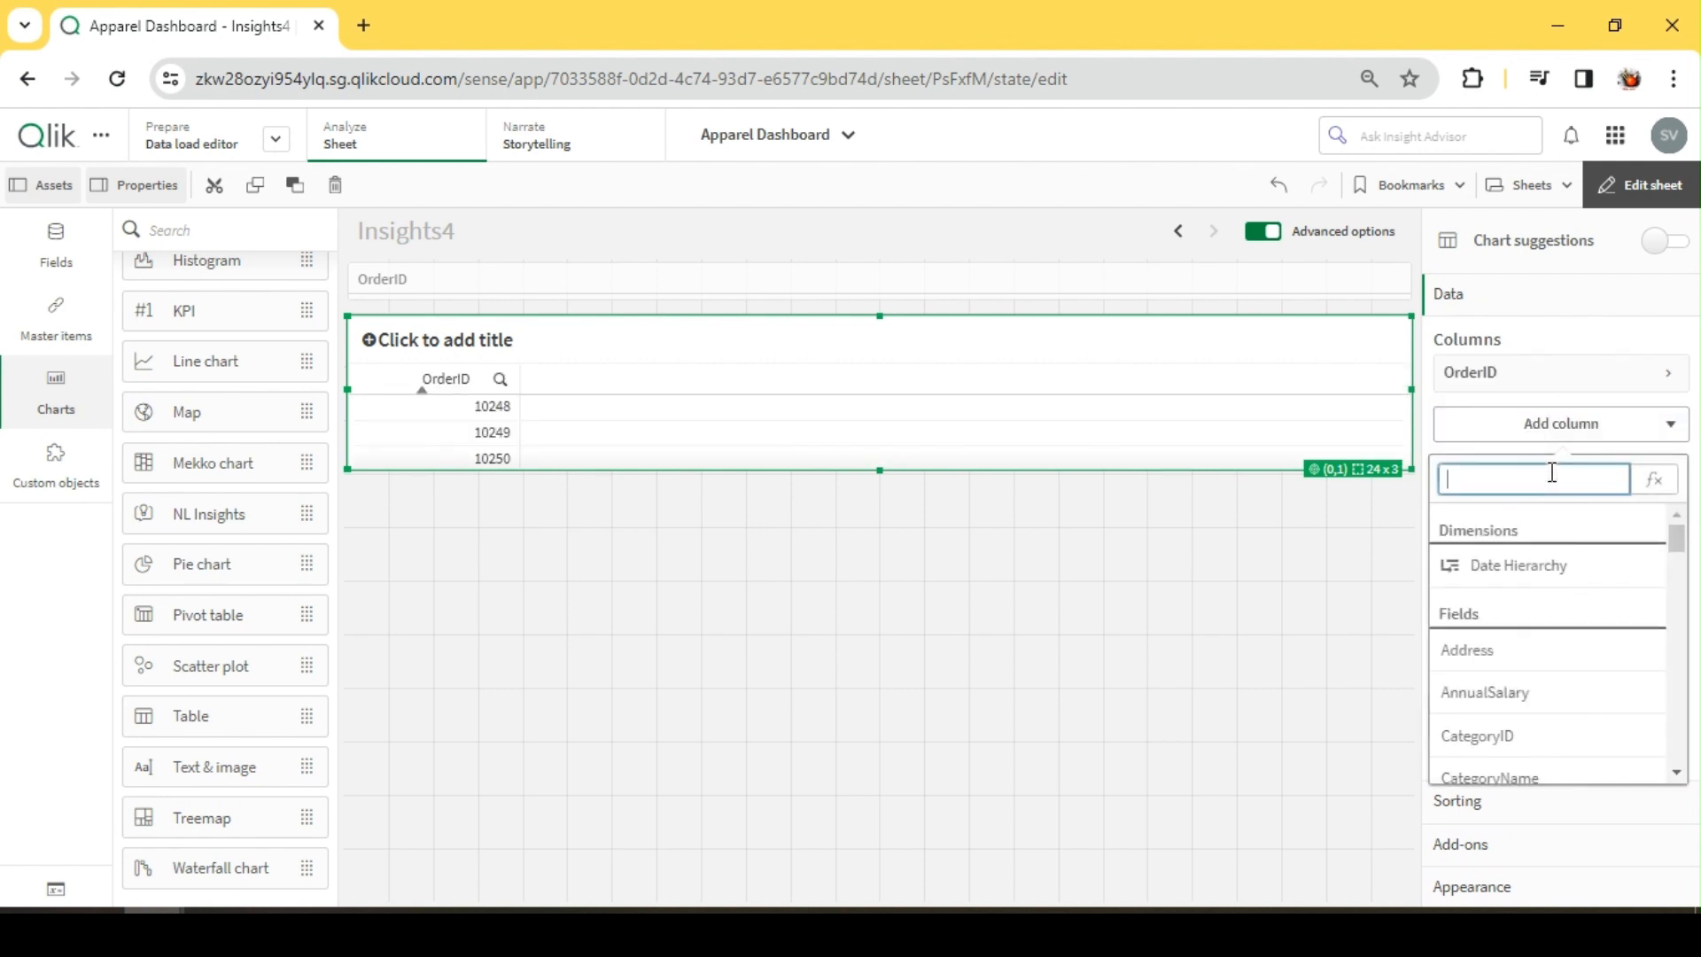
pyautogui.click(1571, 432)
# Add a measure column to the table that aggregates the Sales field as Sum(Sales)
pyautogui.click(1581, 422)
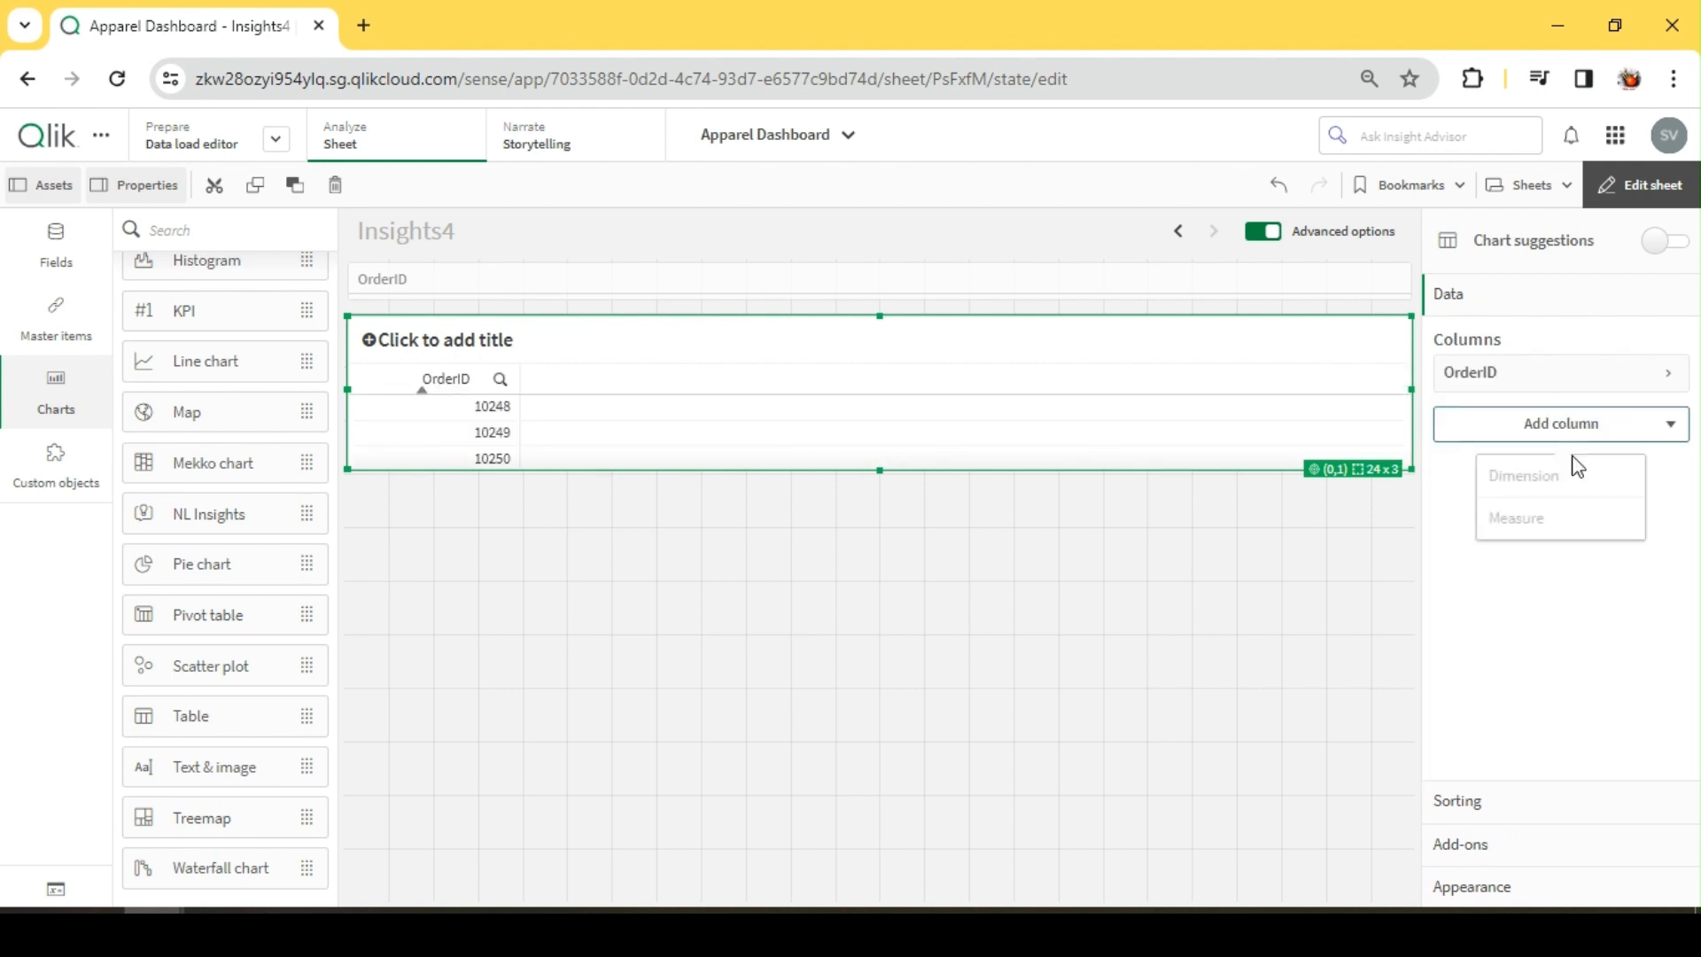
pyautogui.click(1582, 523)
pyautogui.write('sales')
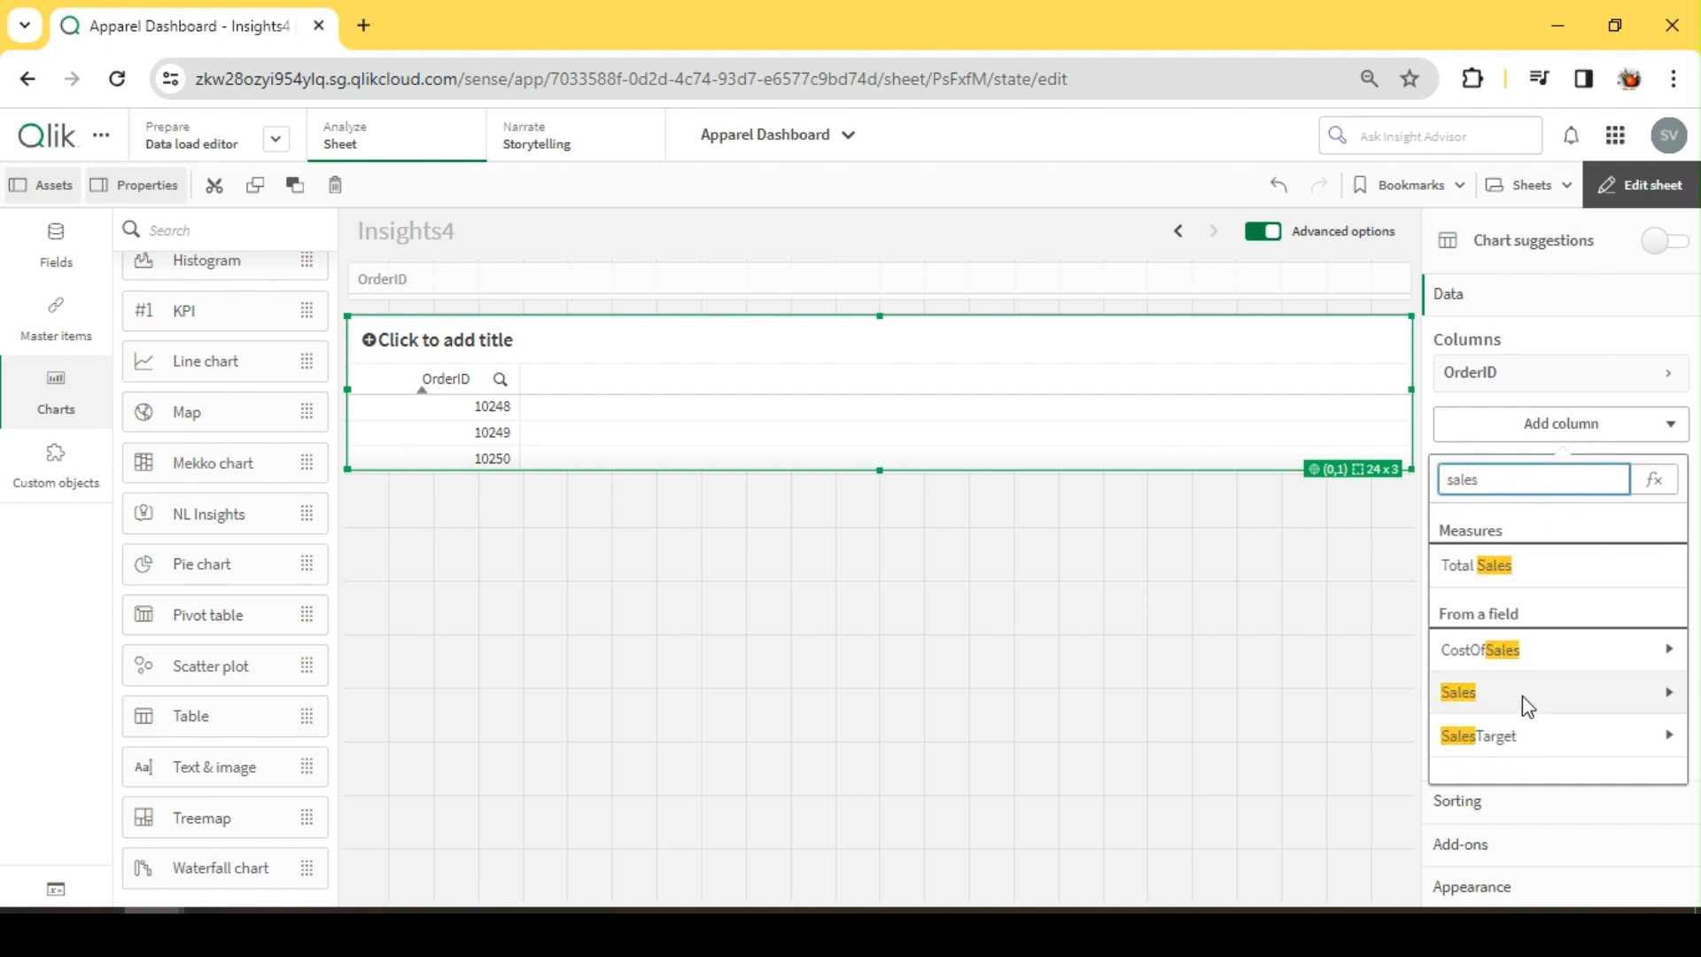
pyautogui.click(1522, 694)
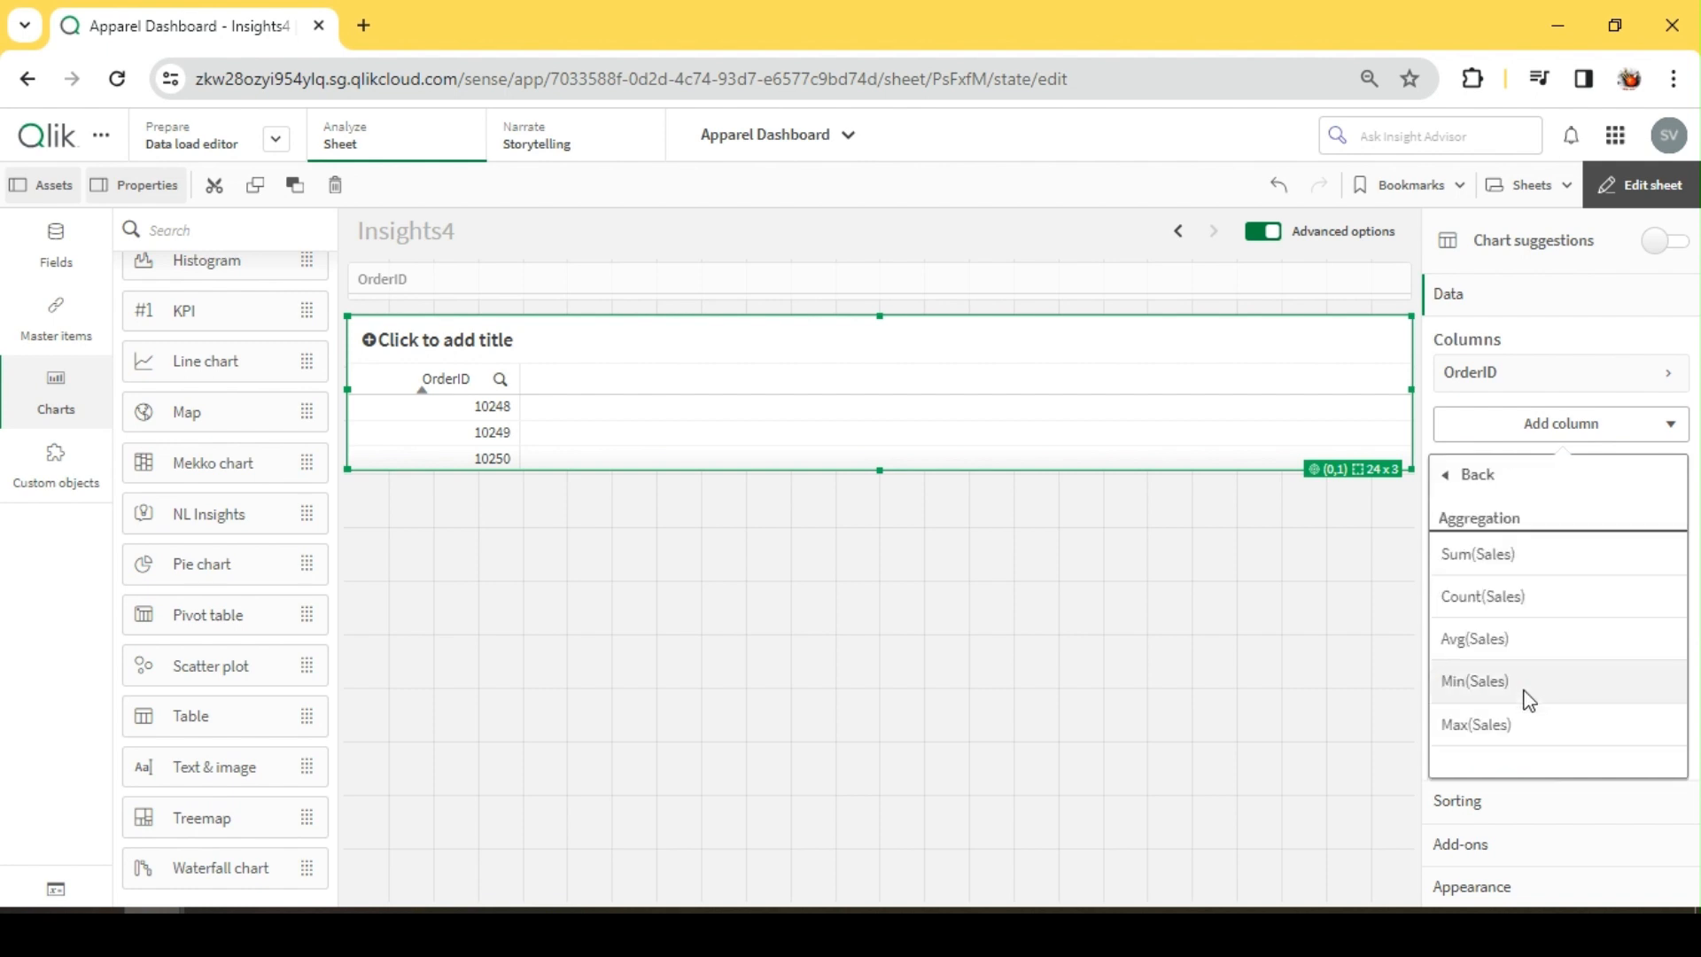
pyautogui.click(1510, 564)
# Add a measure column to the table that aggregates the Discount field as Sum(Discount)
pyautogui.click(1558, 478)
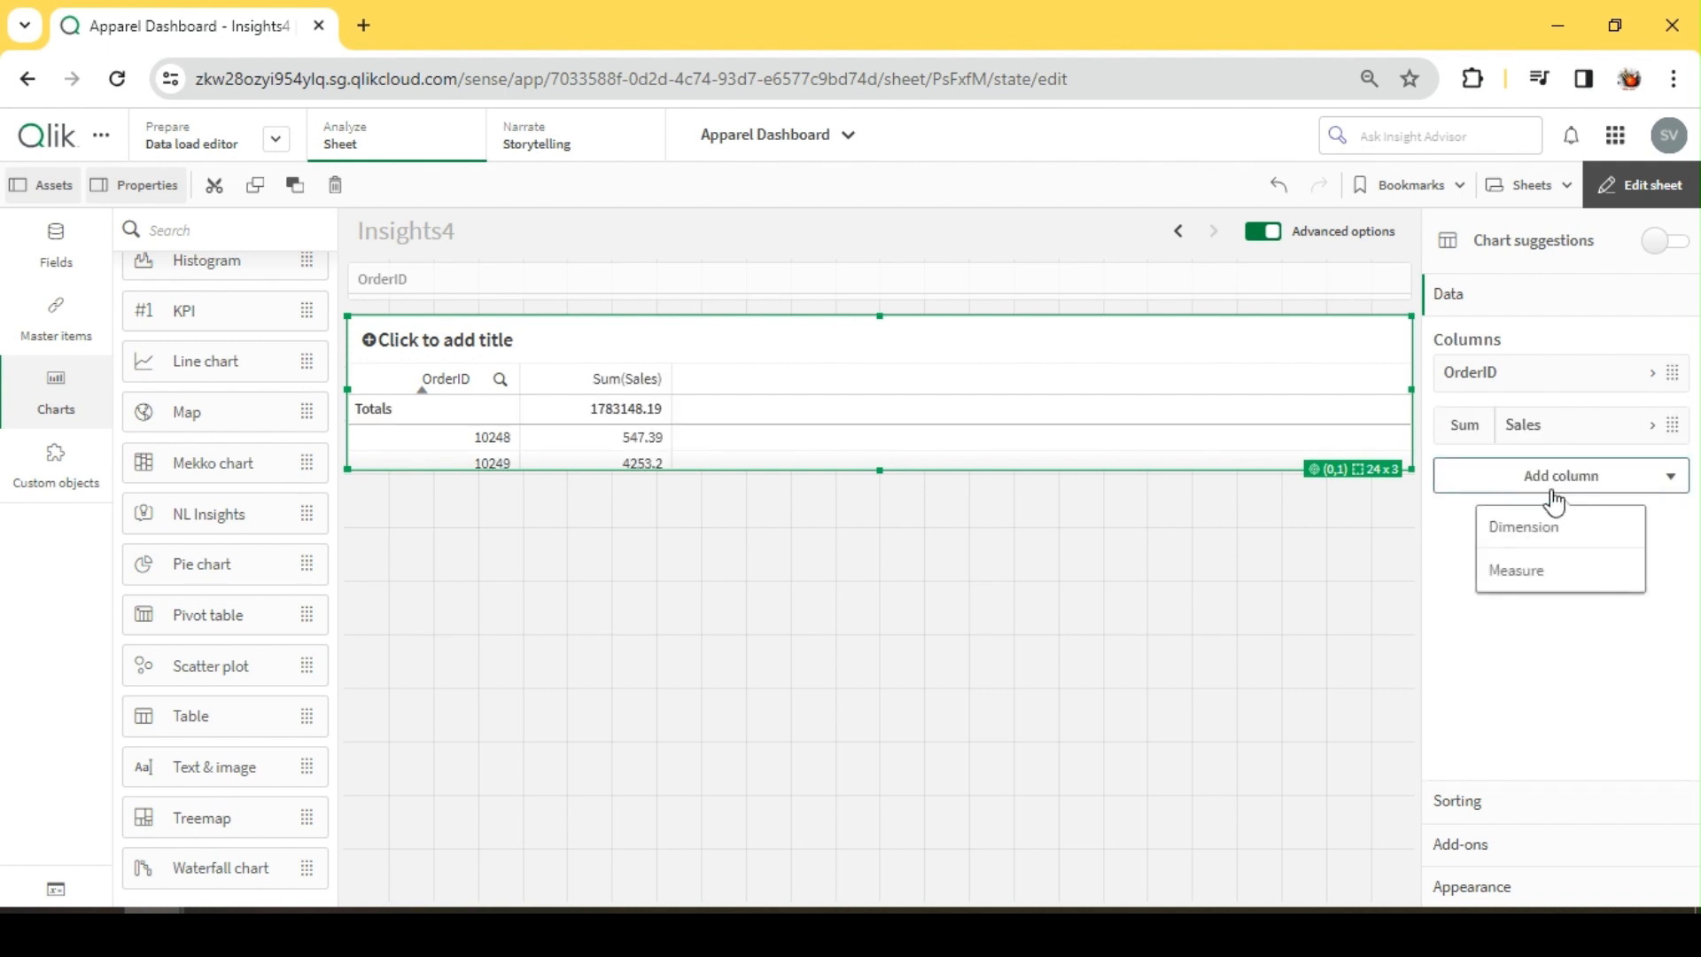
pyautogui.click(1550, 572)
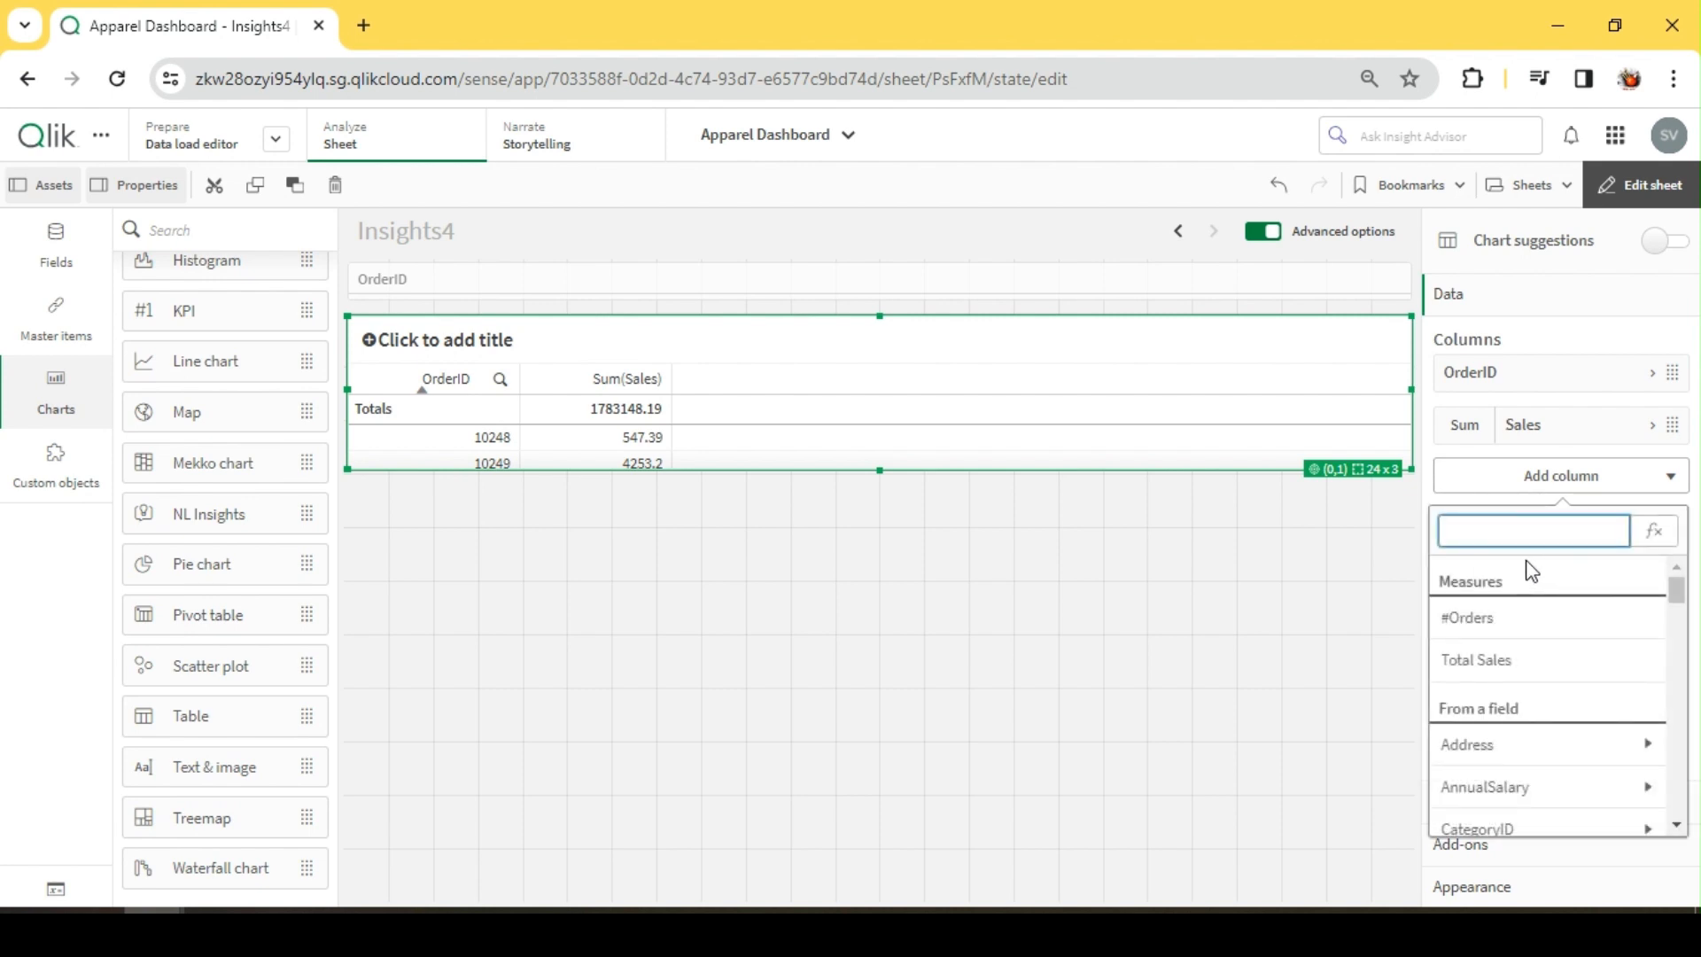
pyautogui.write('disc')
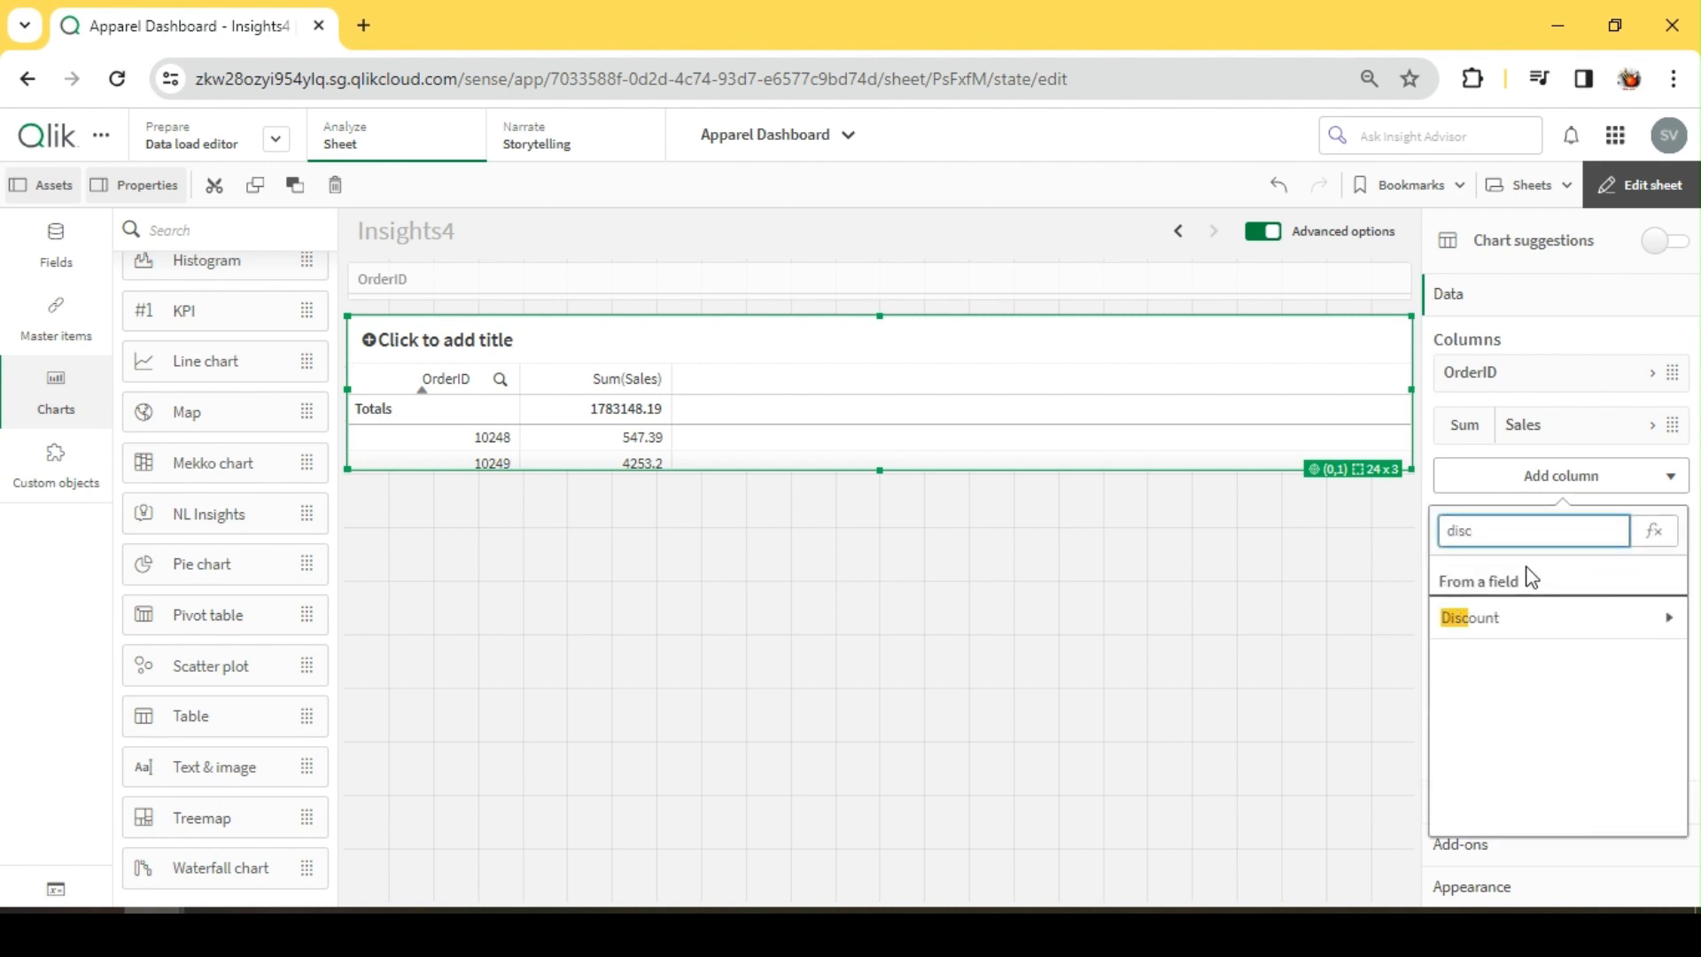
pyautogui.click(1524, 618)
pyautogui.click(1497, 609)
# Add a measure column to the table that aggregates the CostOfSales field as Sum(CostOfSales)
pyautogui.click(1553, 531)
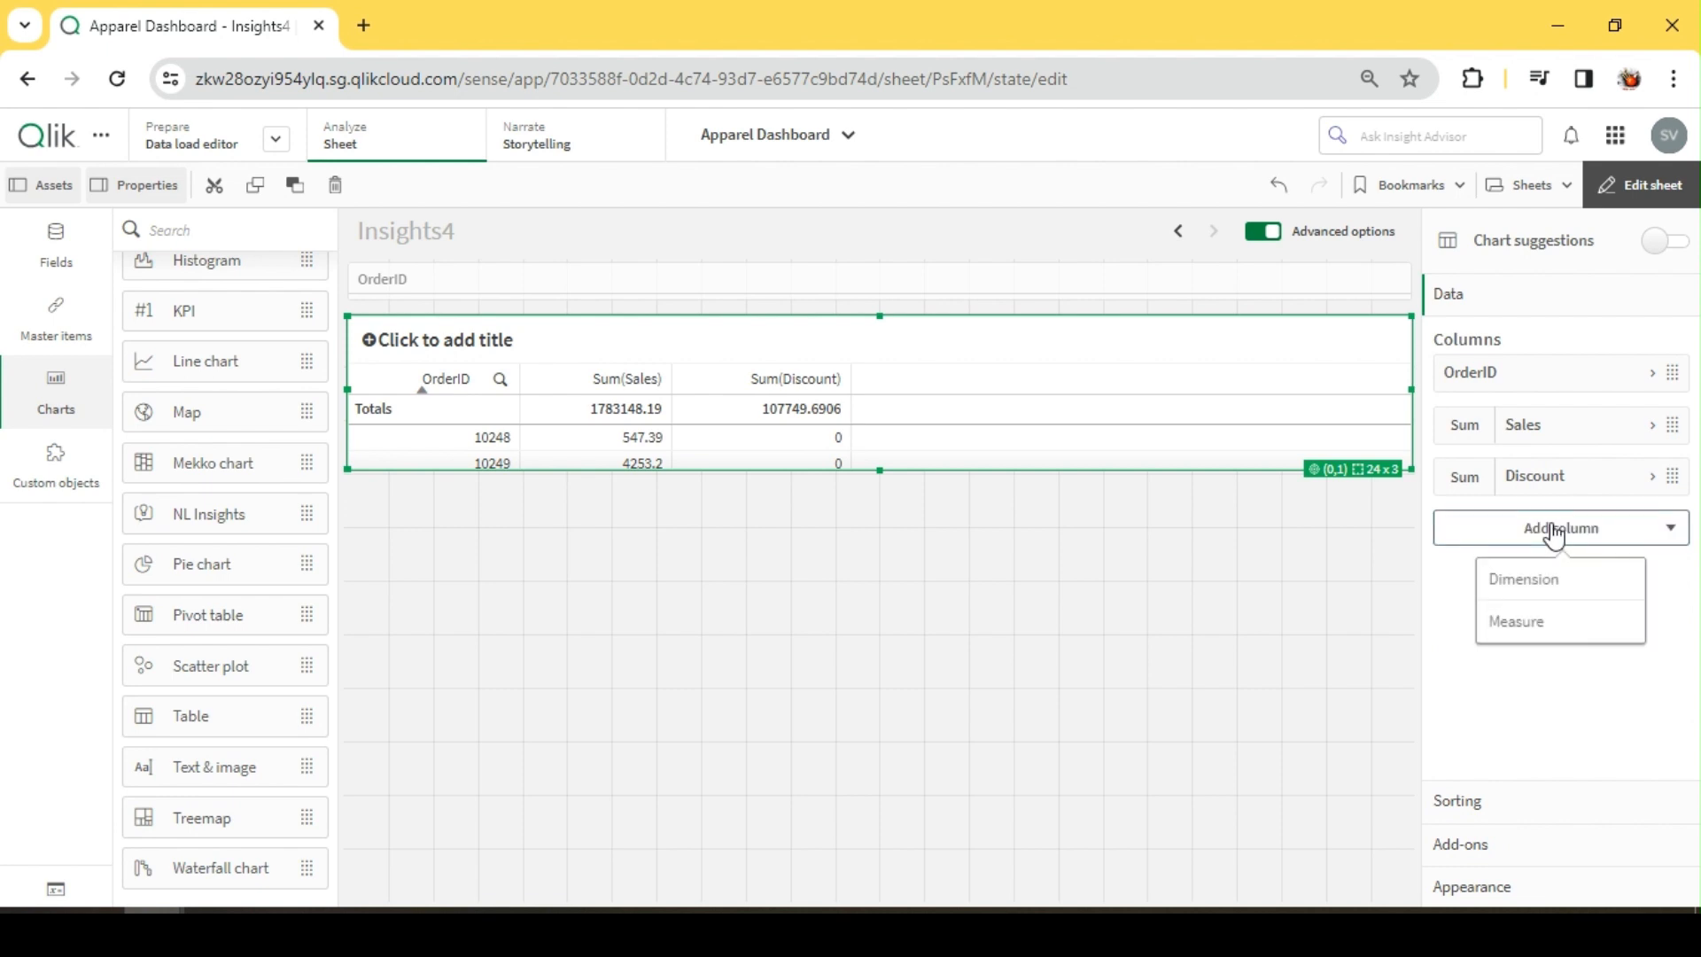
pyautogui.click(1546, 629)
pyautogui.write('cost')
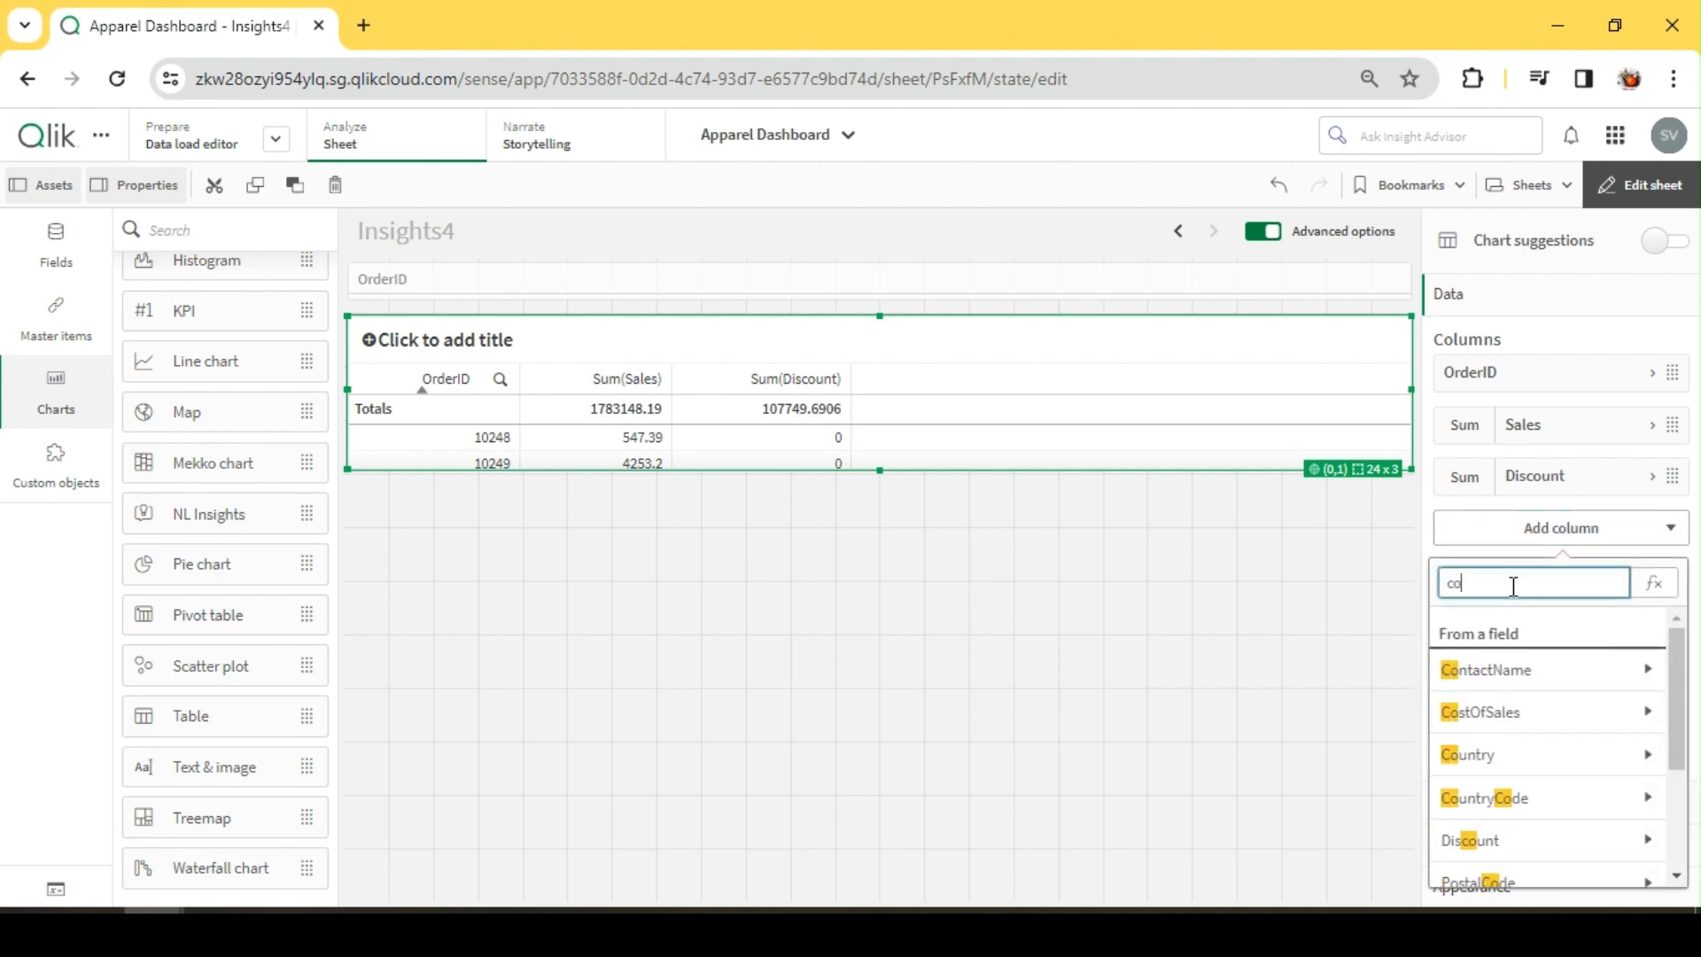
pyautogui.press('BackSpace')
pyautogui.write('t')
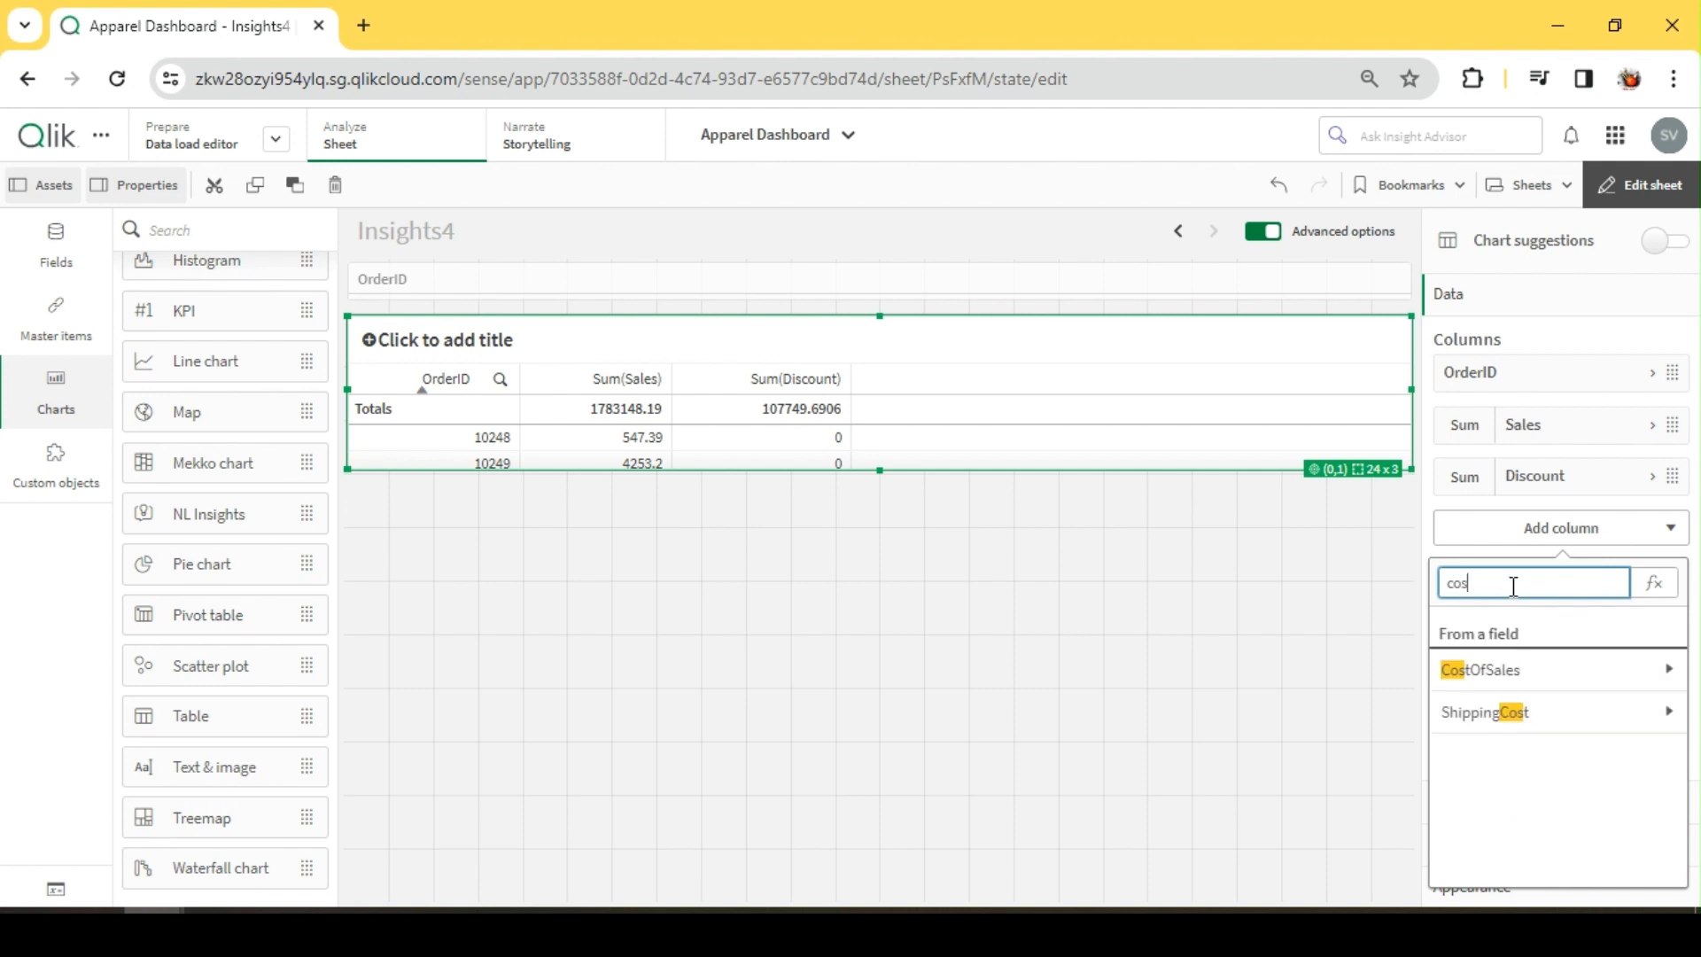
pyautogui.click(1509, 672)
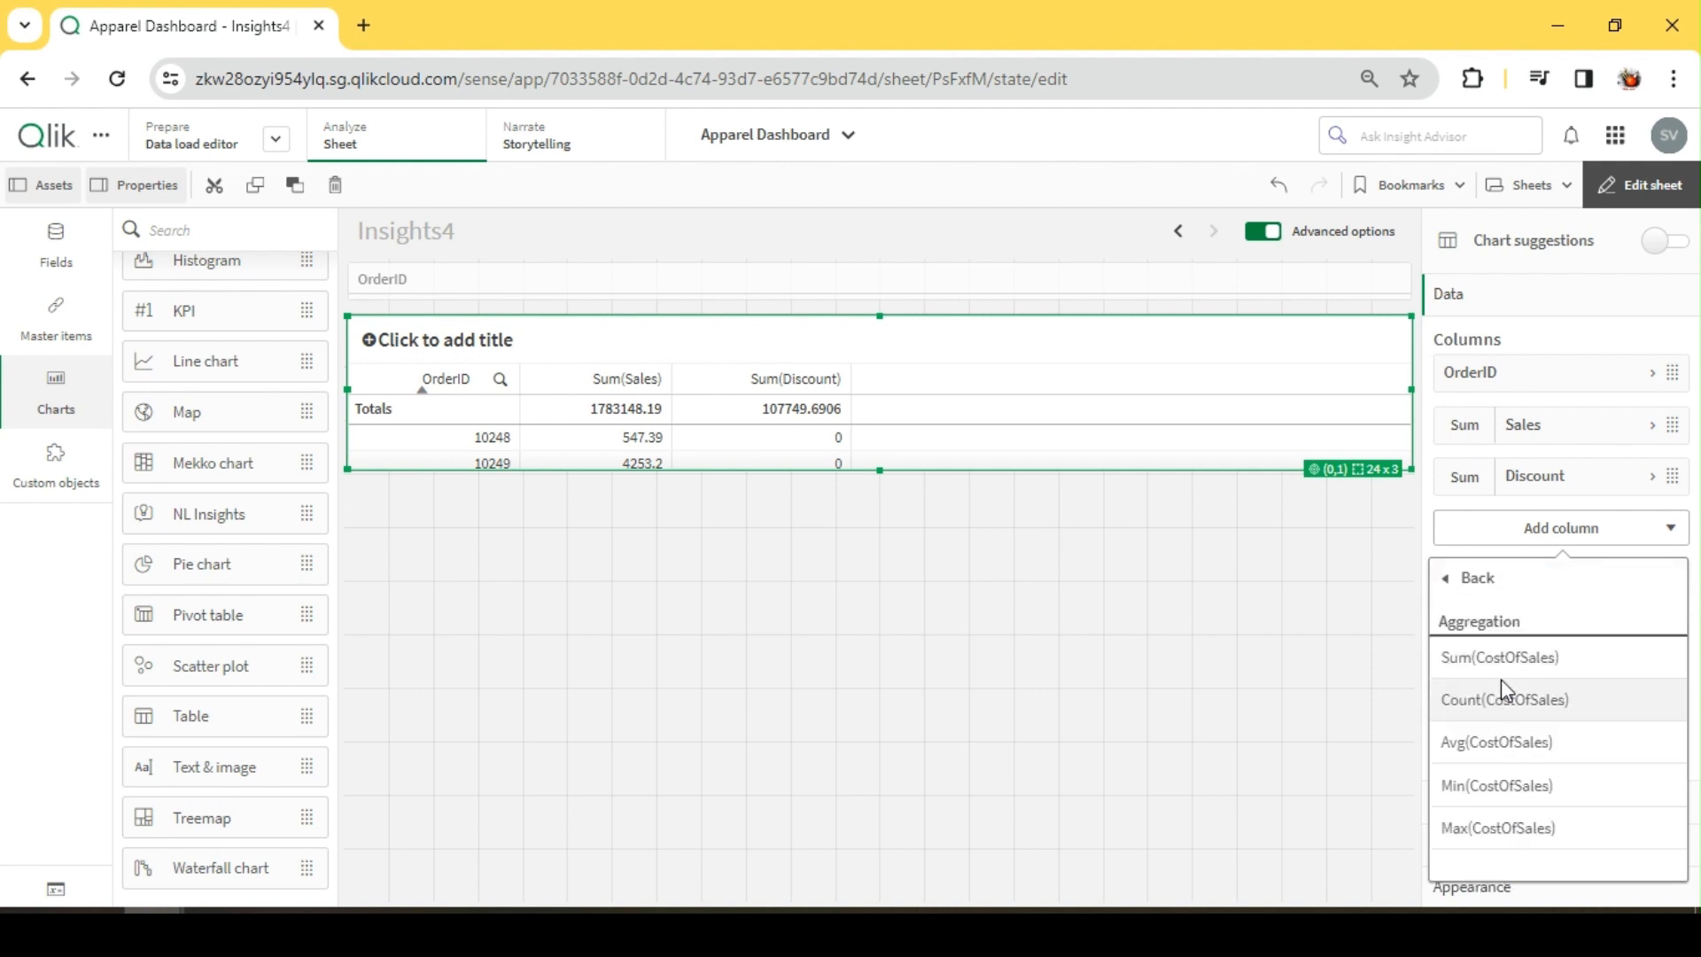
pyautogui.click(1546, 659)
# Write the expression SUm(Sales)-Sum(Discount)-Sum(CostOfSales) for a new measure column in the table
pyautogui.click(1595, 589)
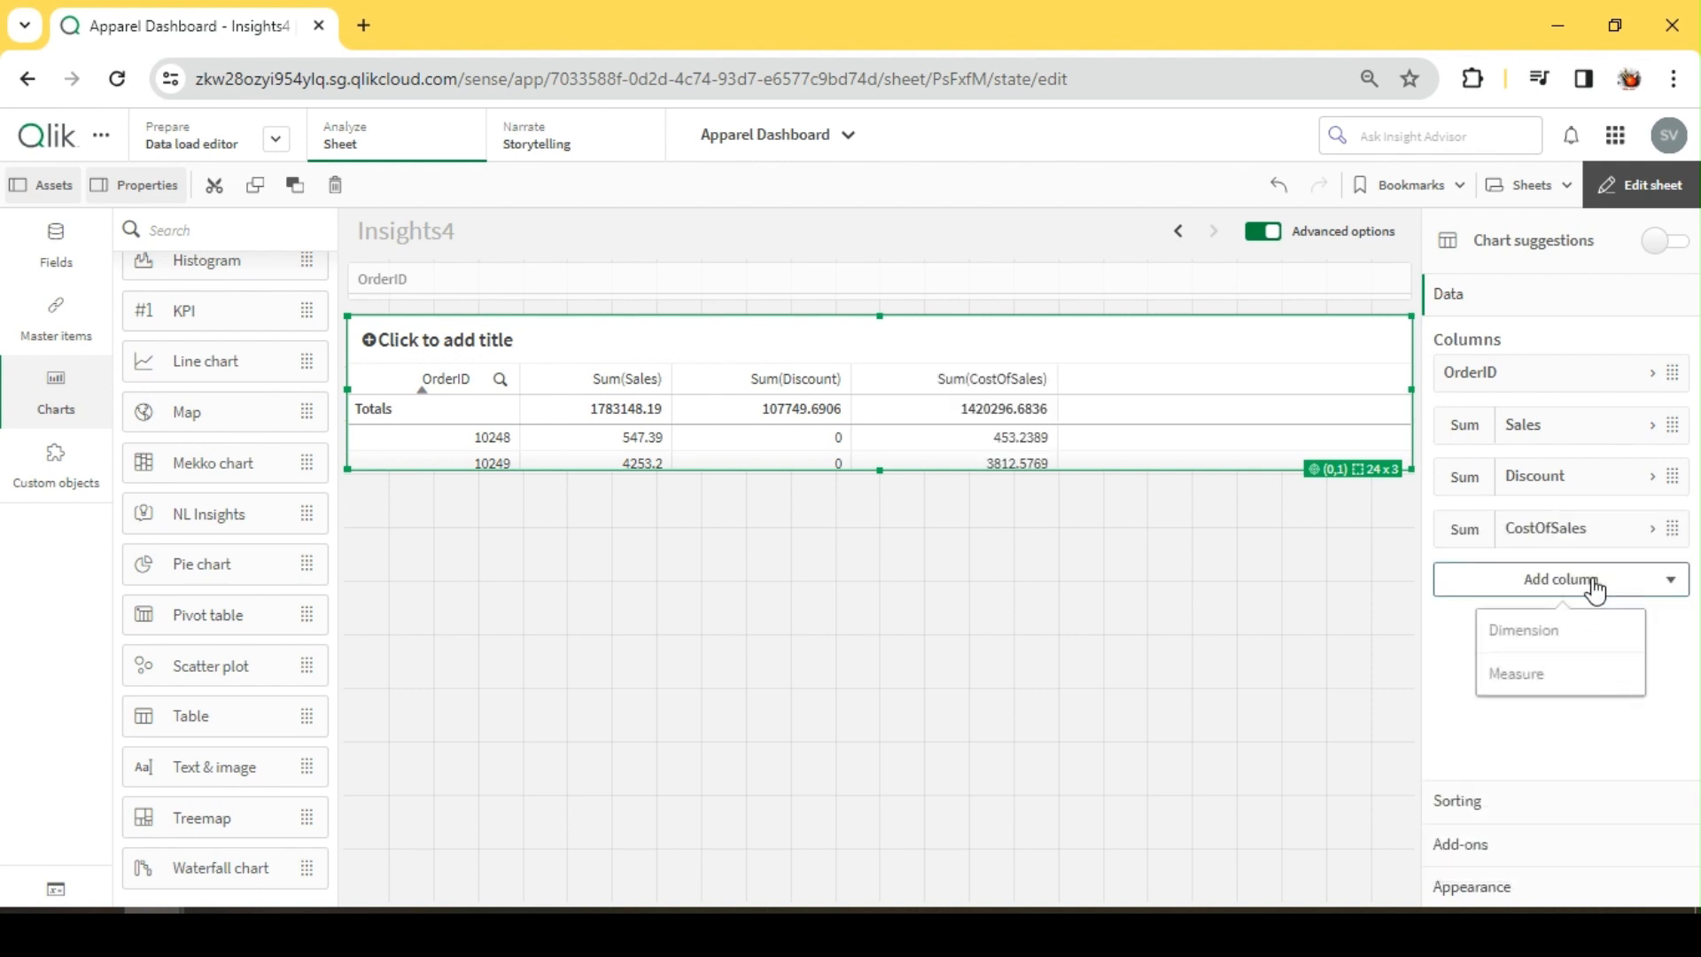
pyautogui.click(1541, 674)
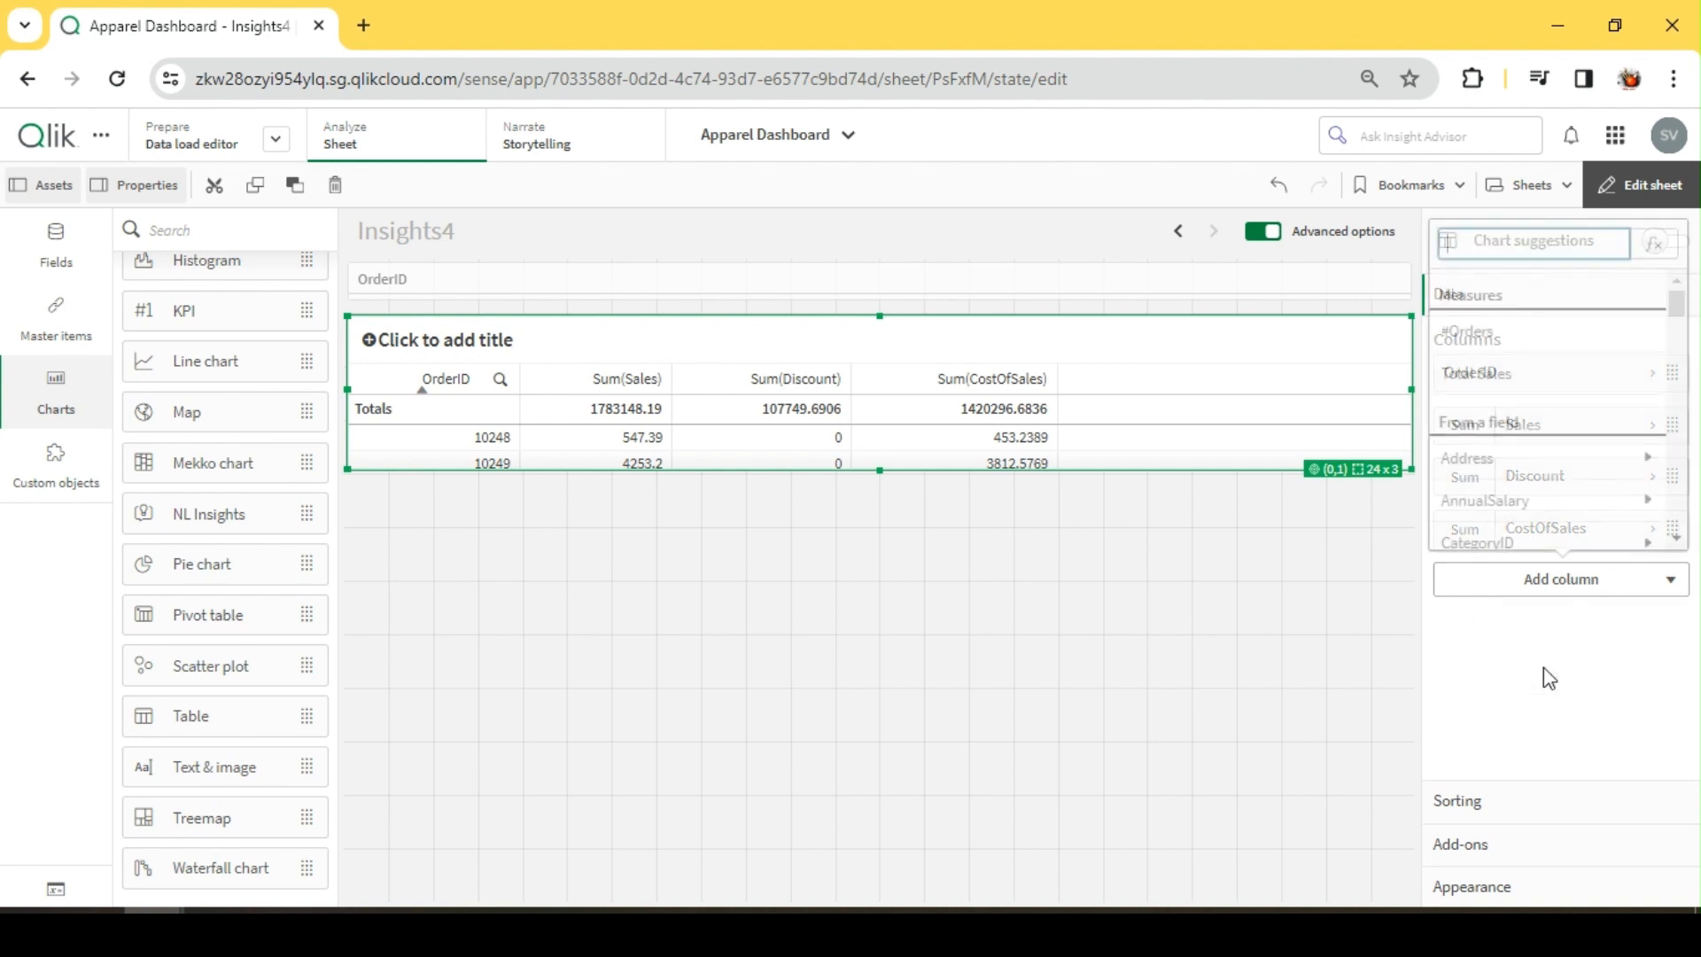
pyautogui.click(1655, 244)
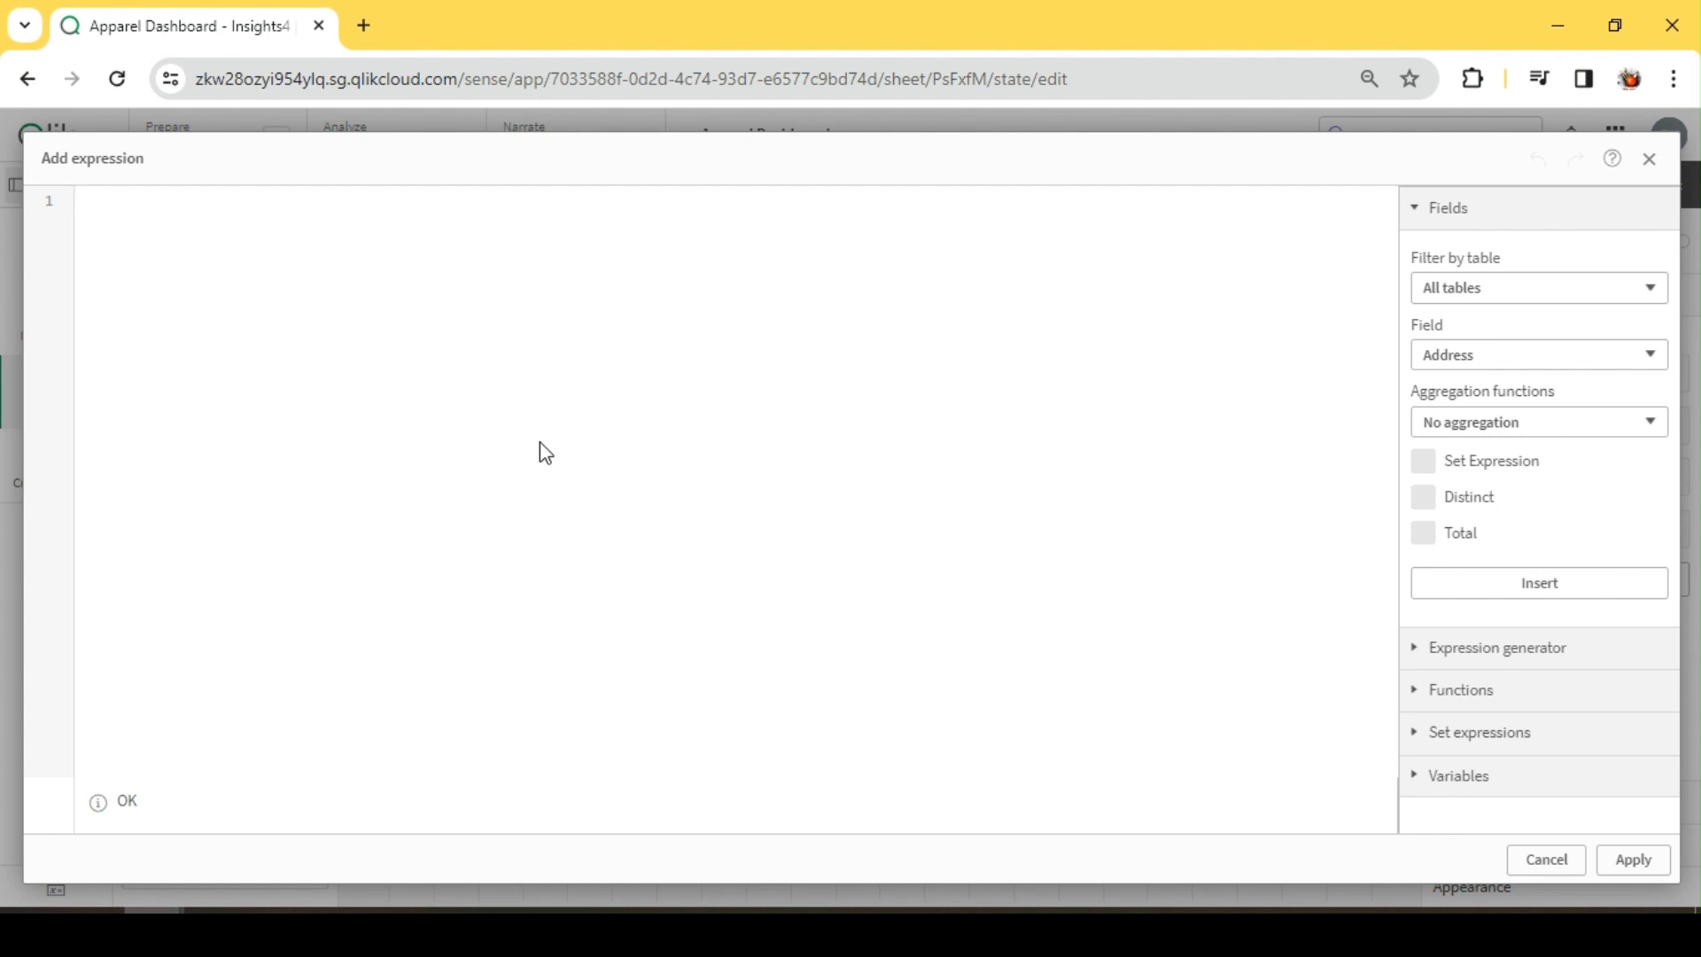
pyautogui.write('SUm(Sa')
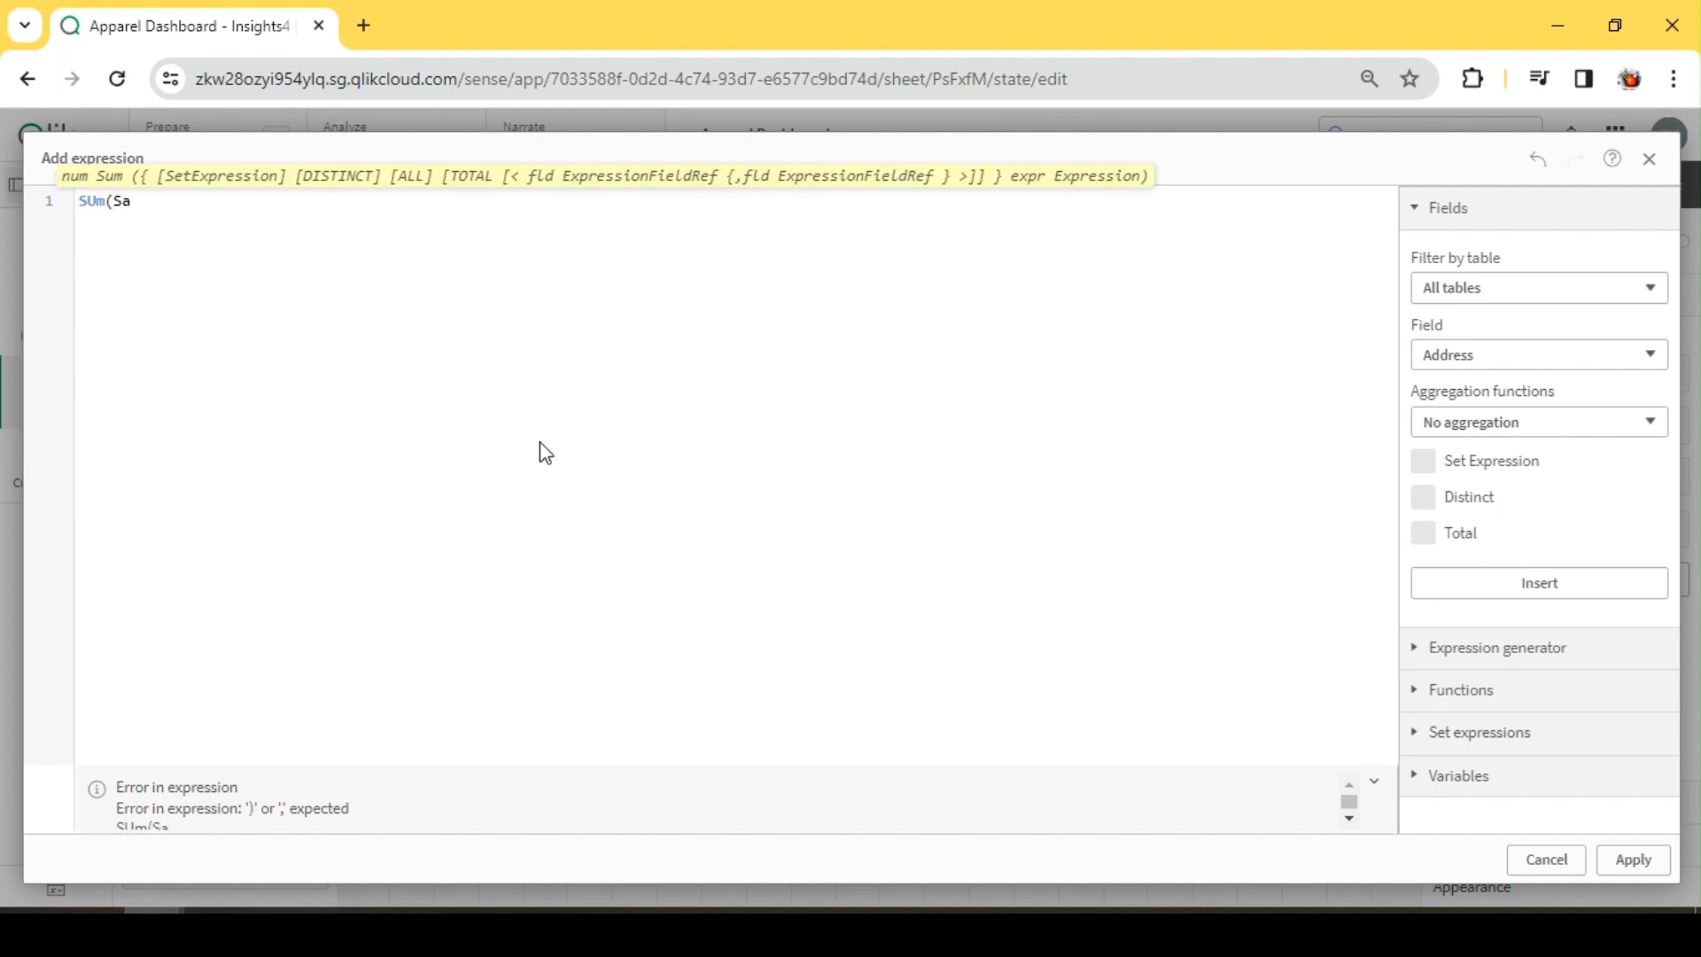
pyautogui.write('les)')
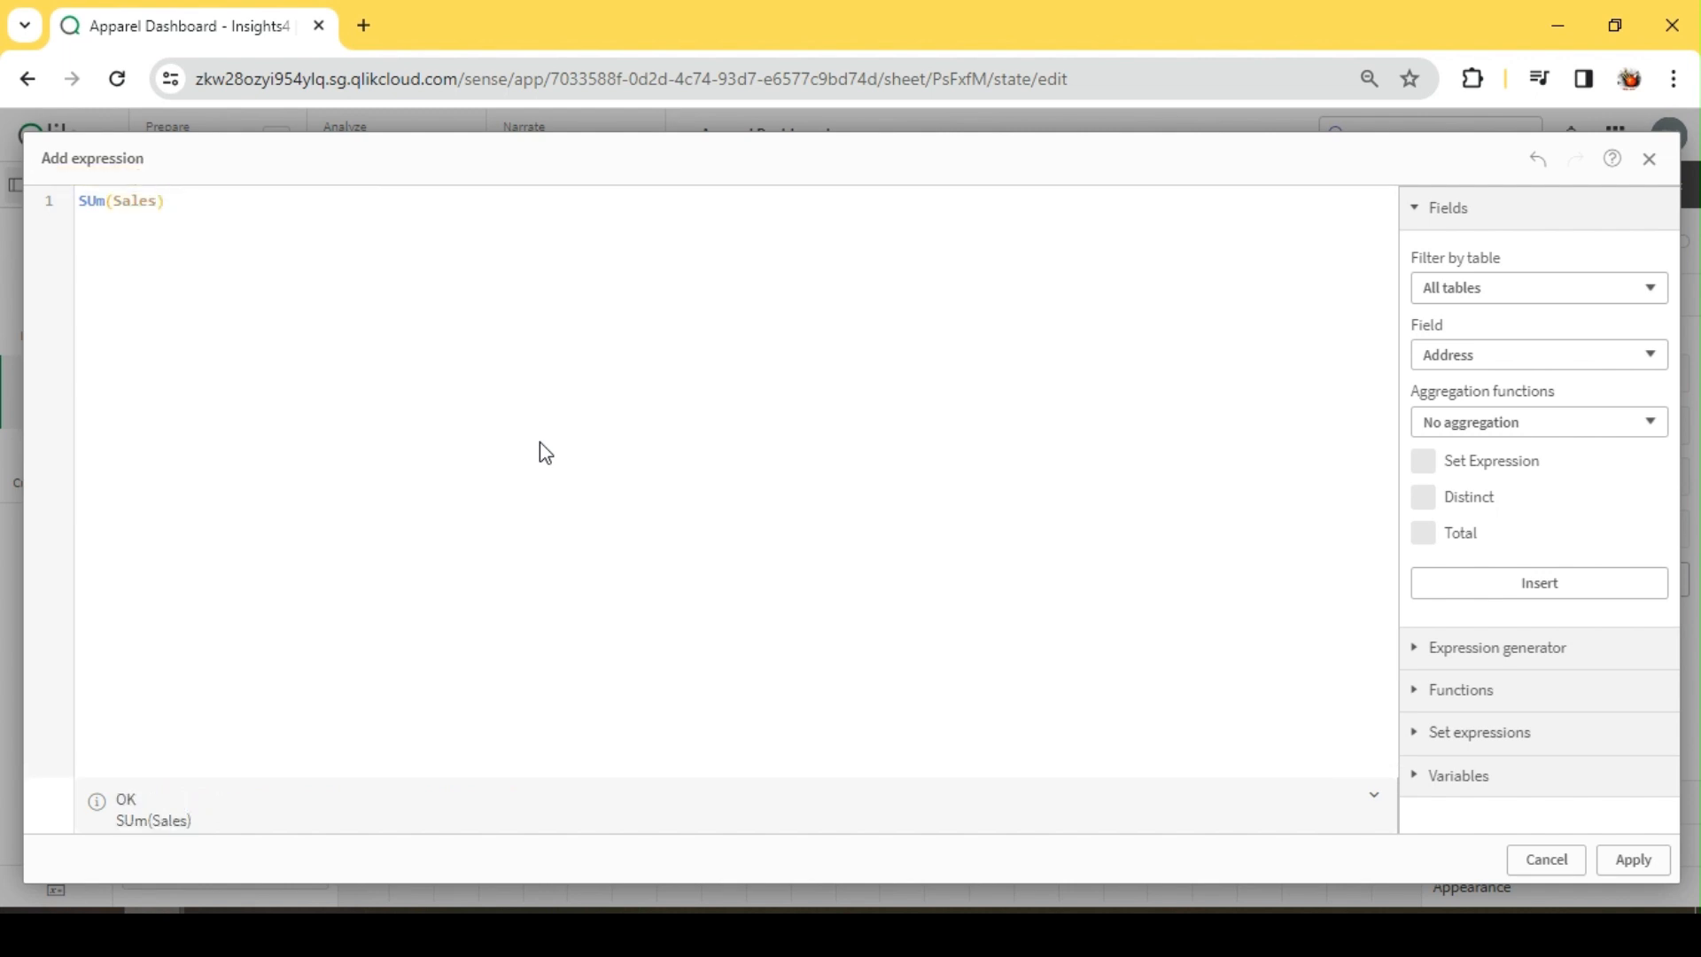
pyautogui.write('-Sum(Di')
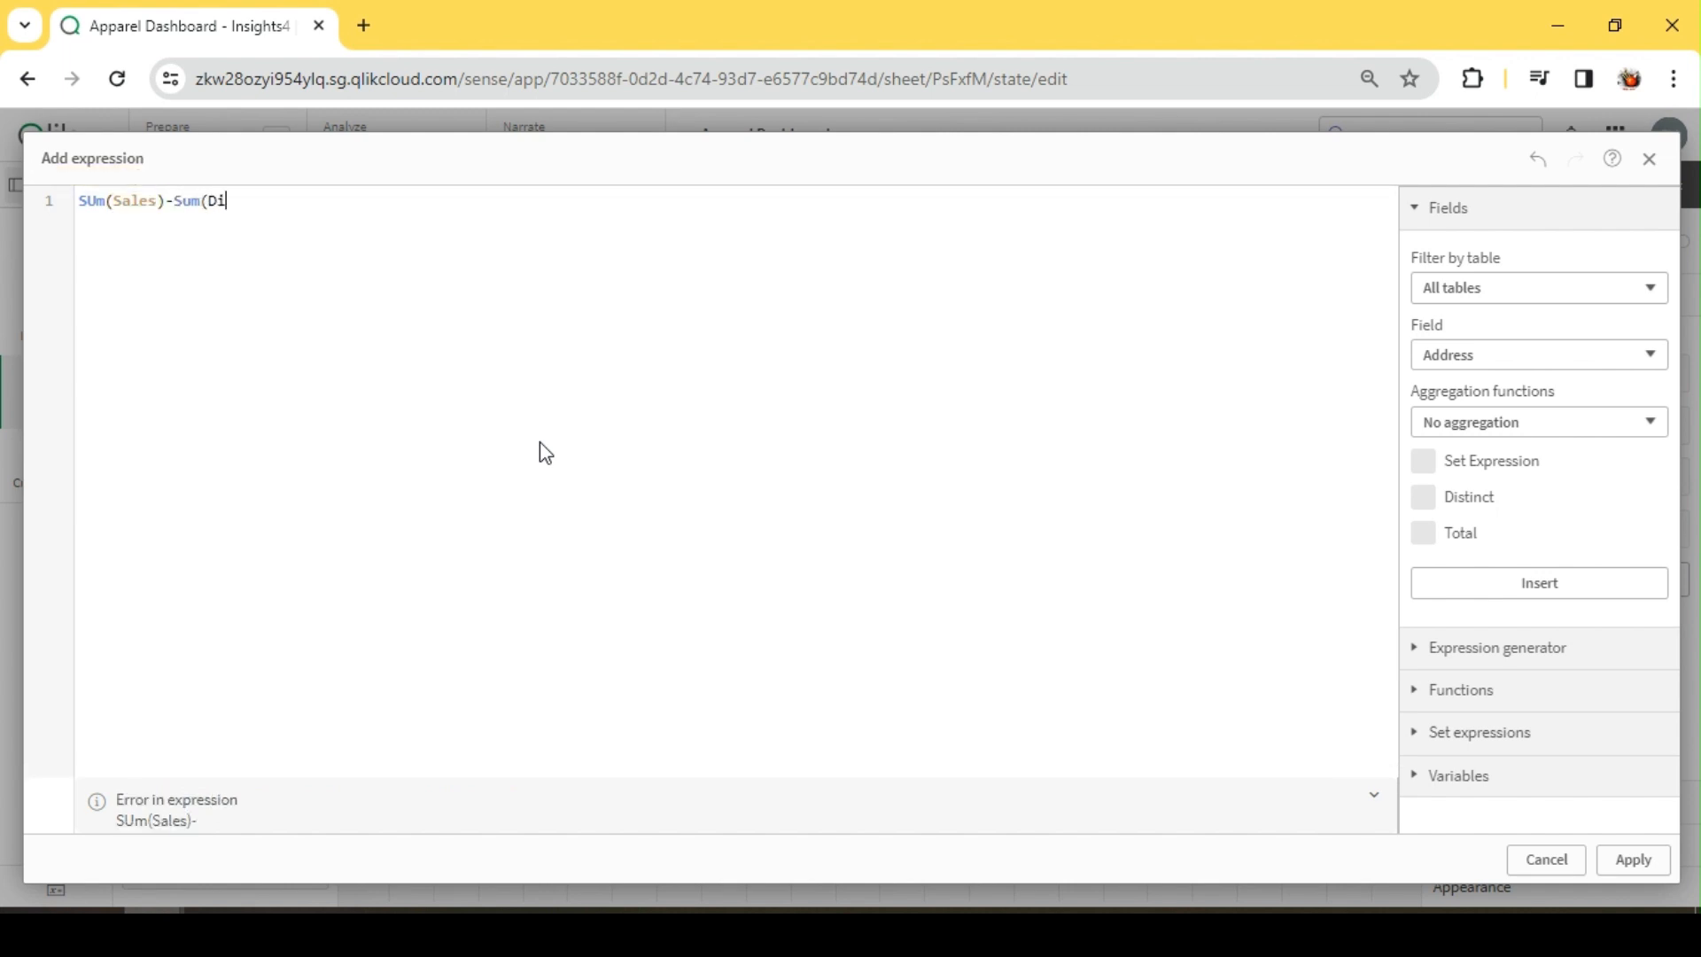
pyautogui.write('s')
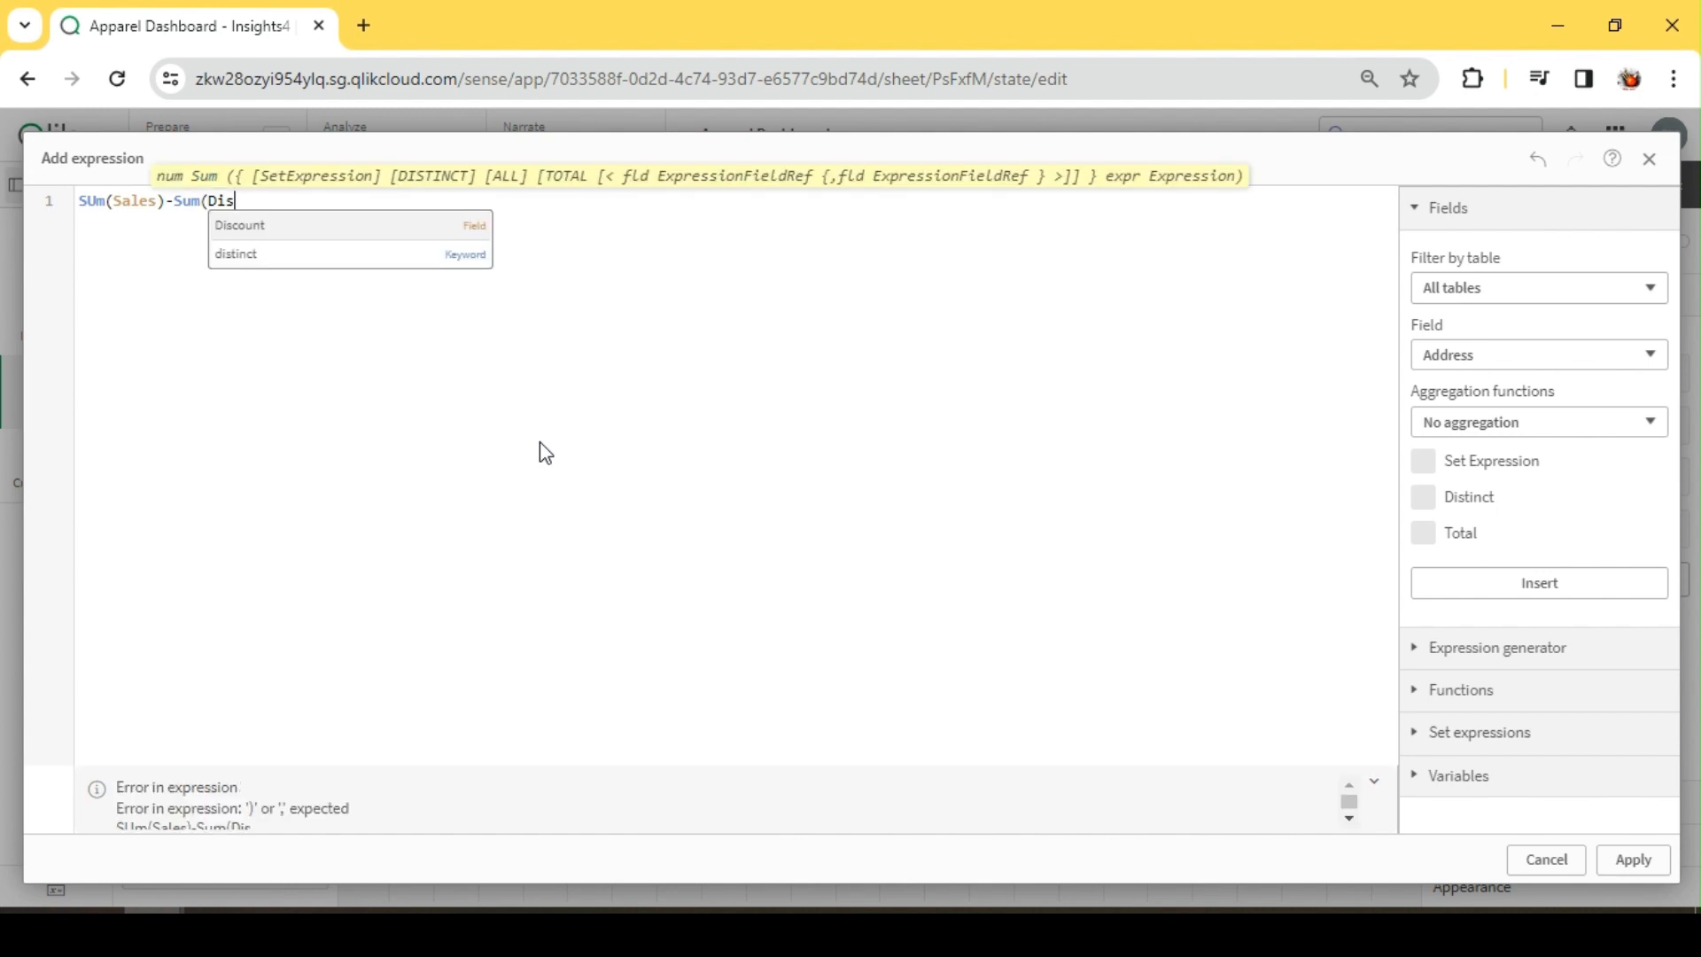
pyautogui.press('Return')
pyautogui.write(')-S')
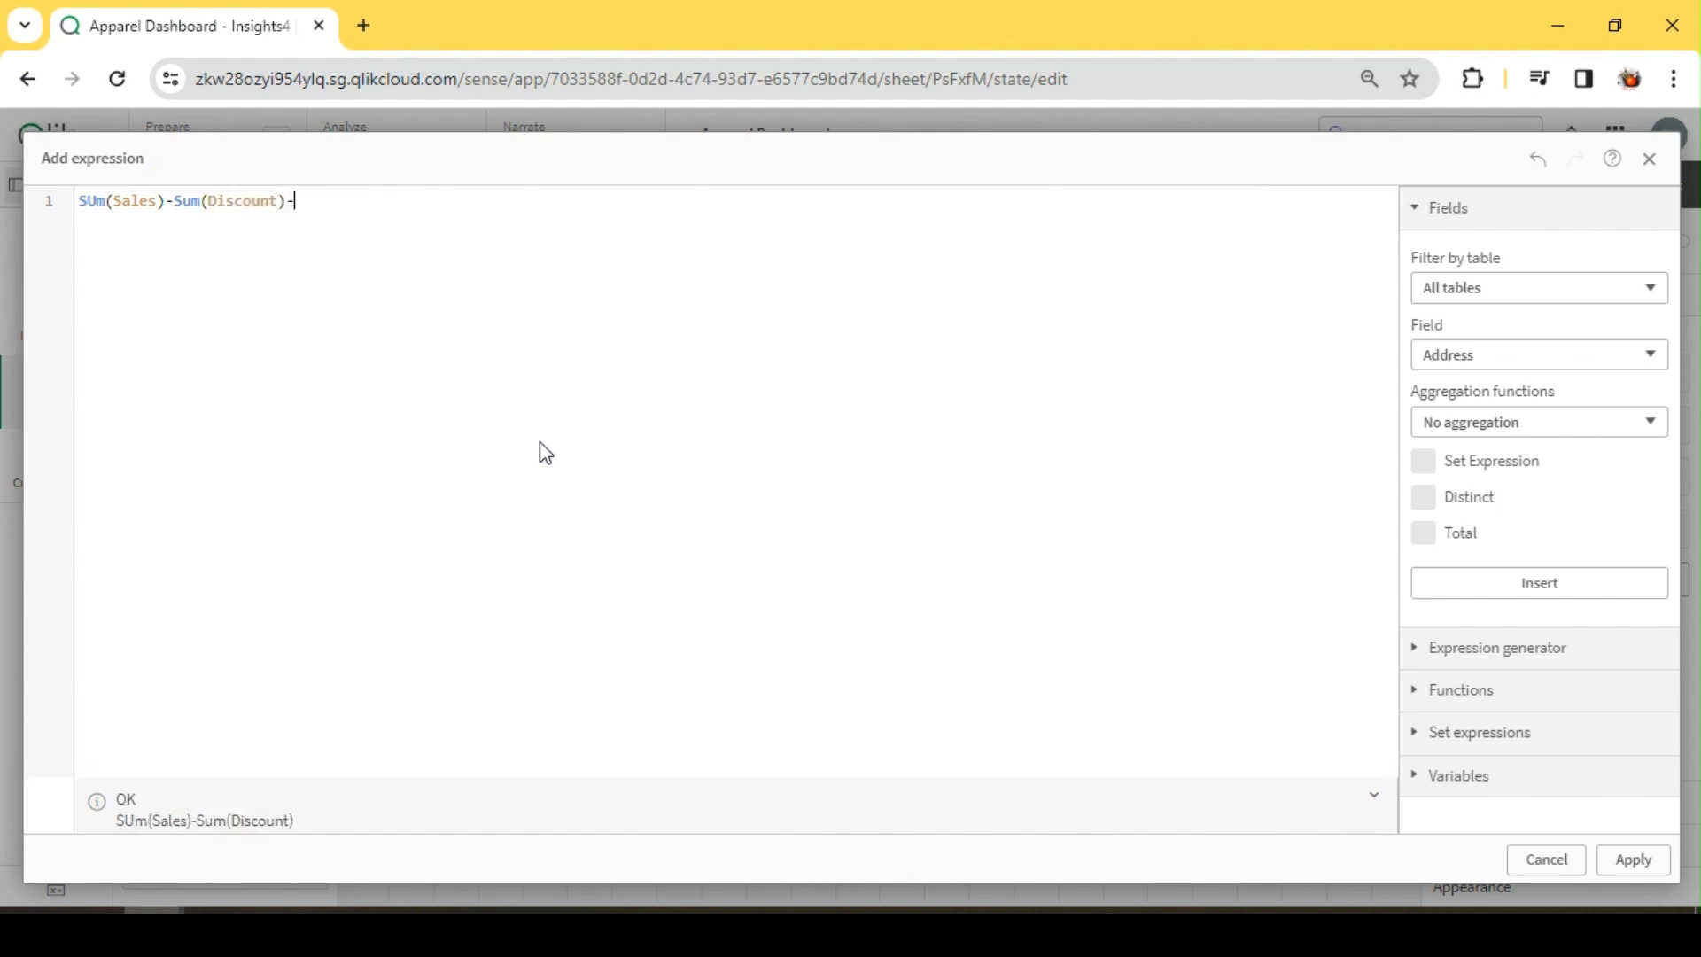
pyautogui.write('um(Cos')
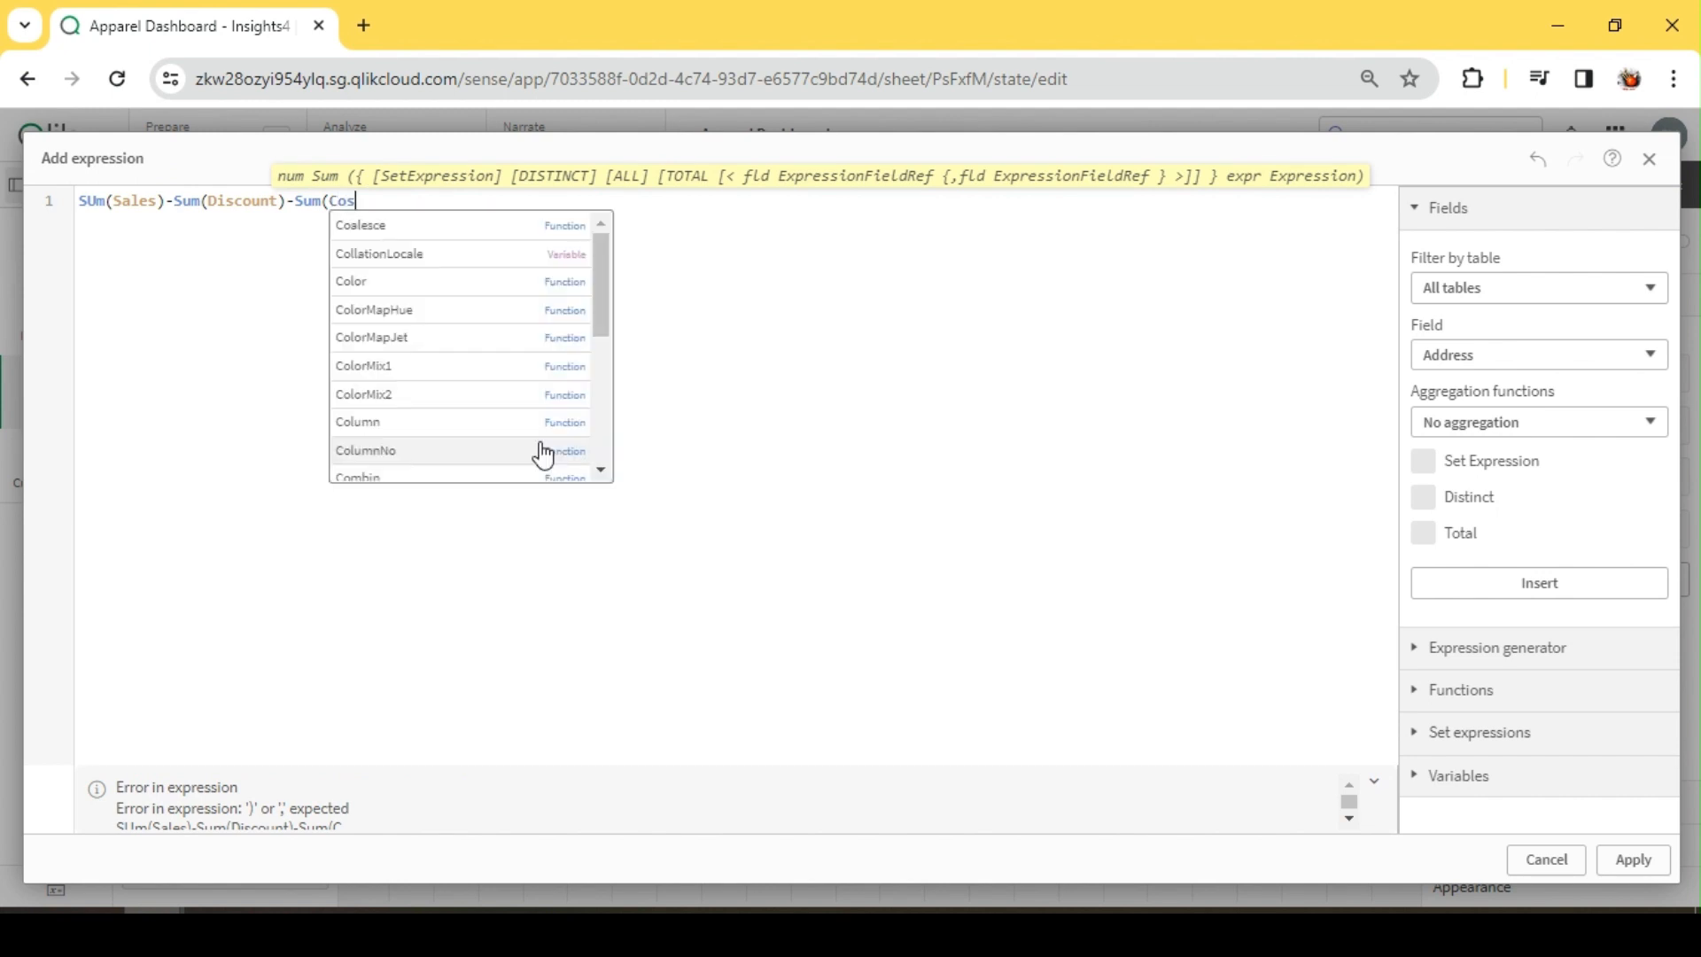
pyautogui.press('Up')
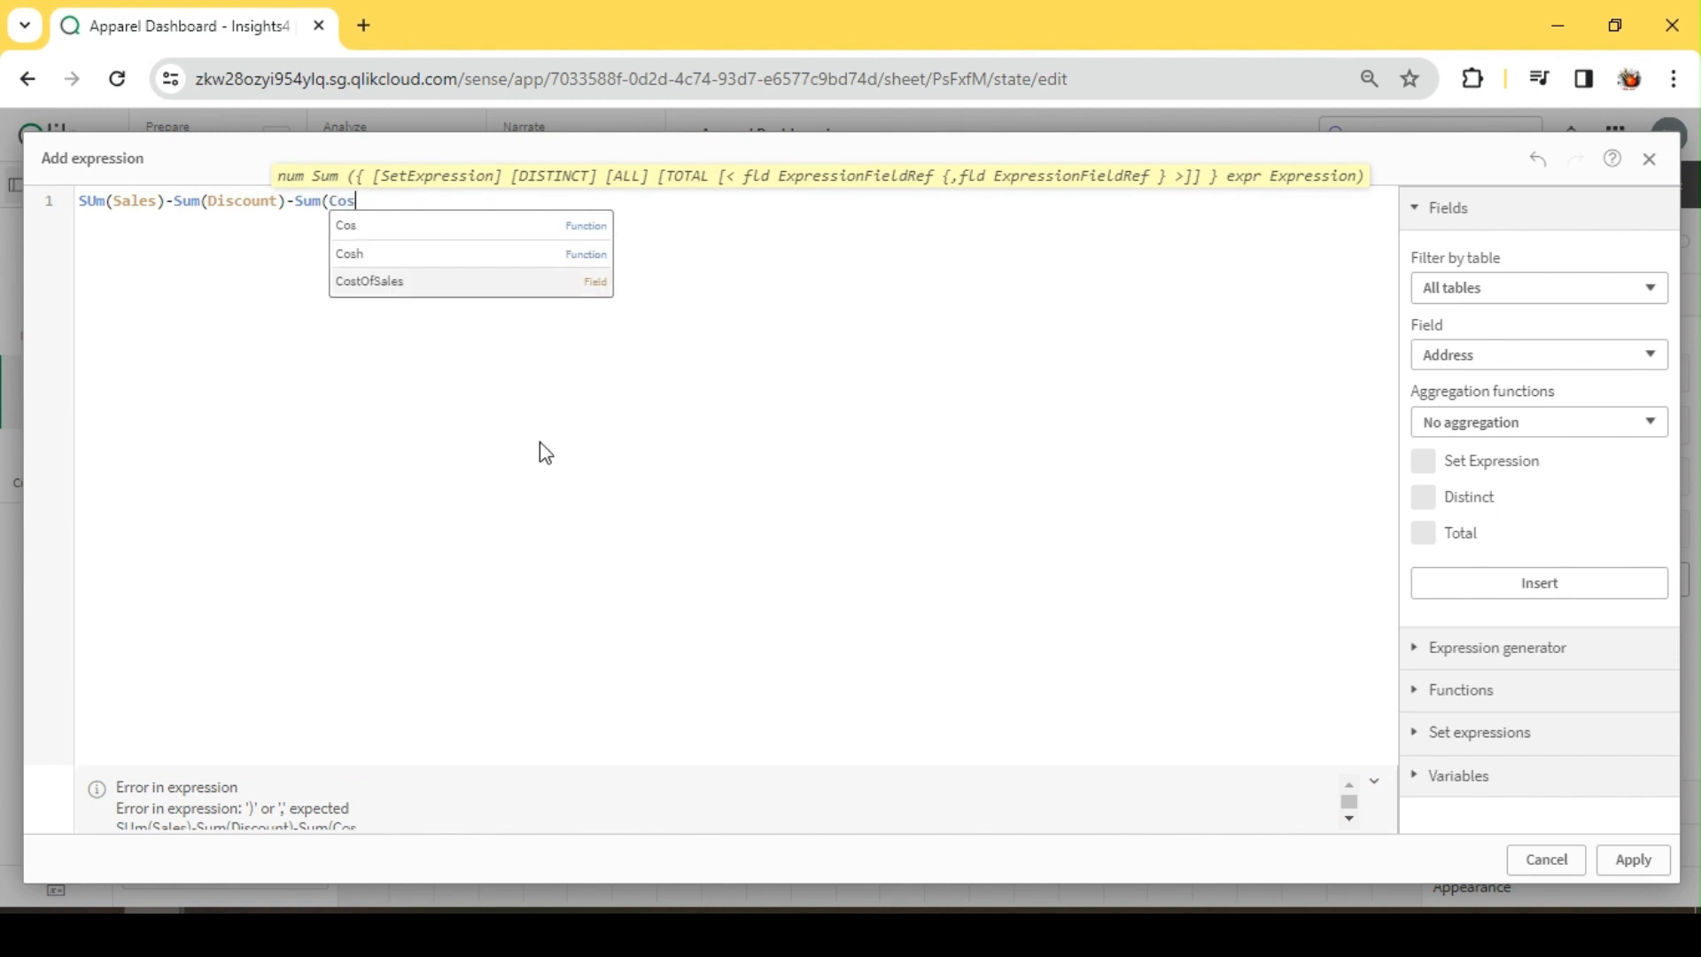
pyautogui.press('Return')
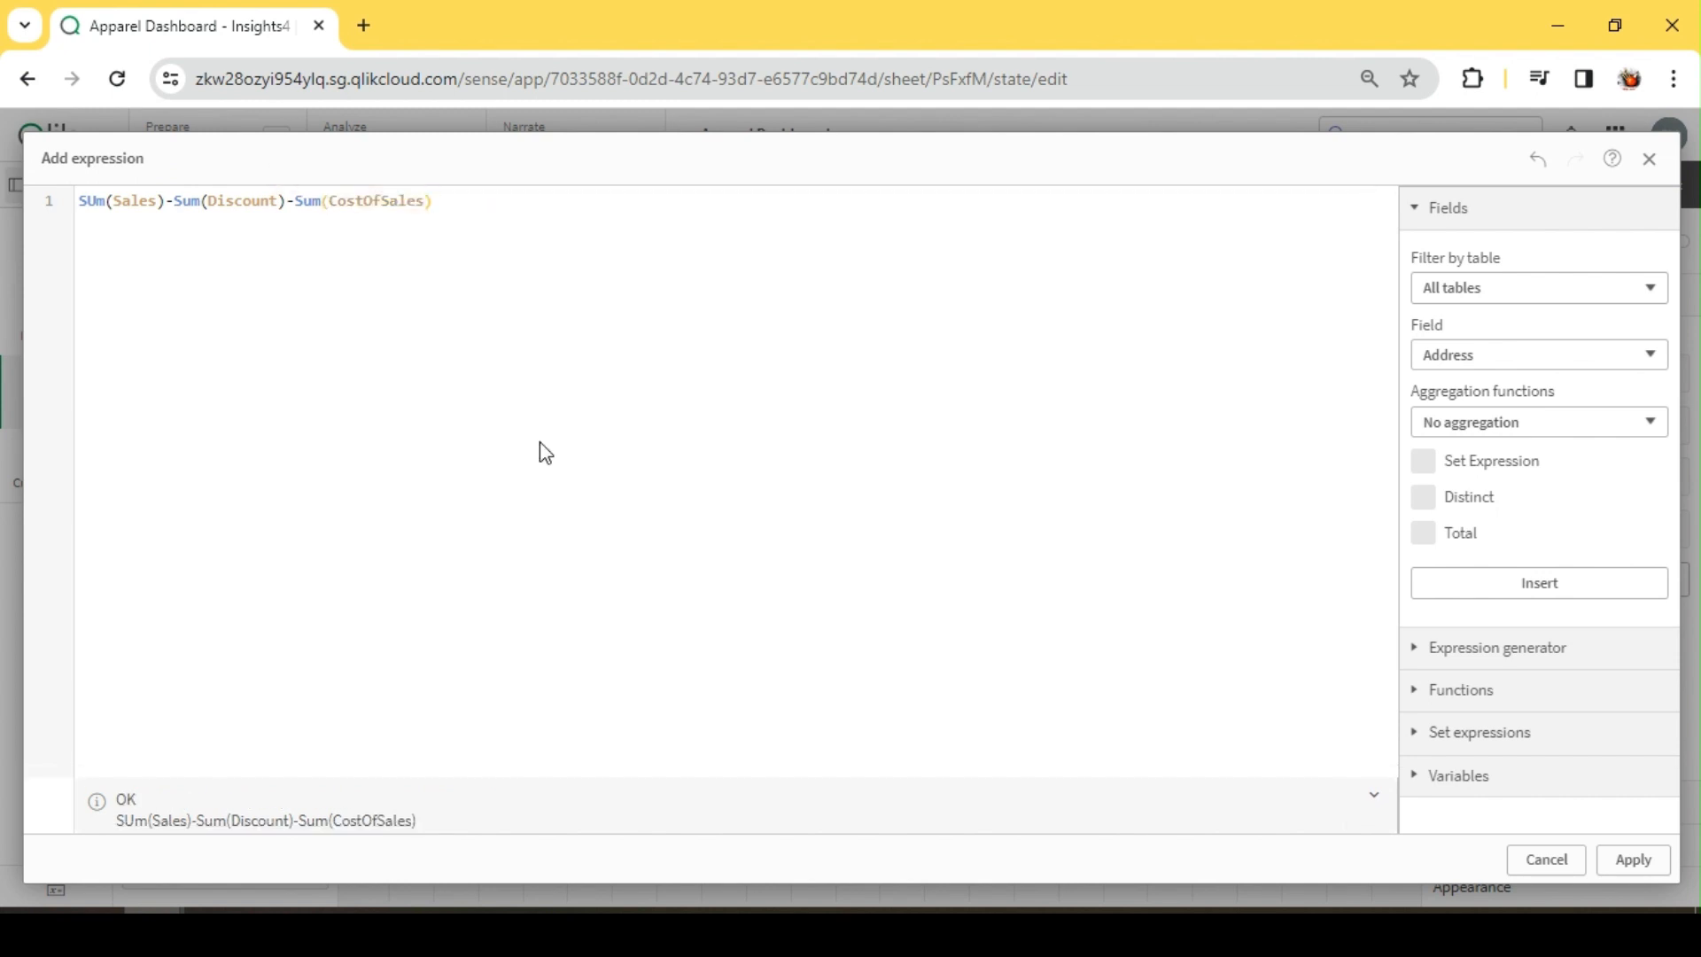
pyautogui.click(368, 206)
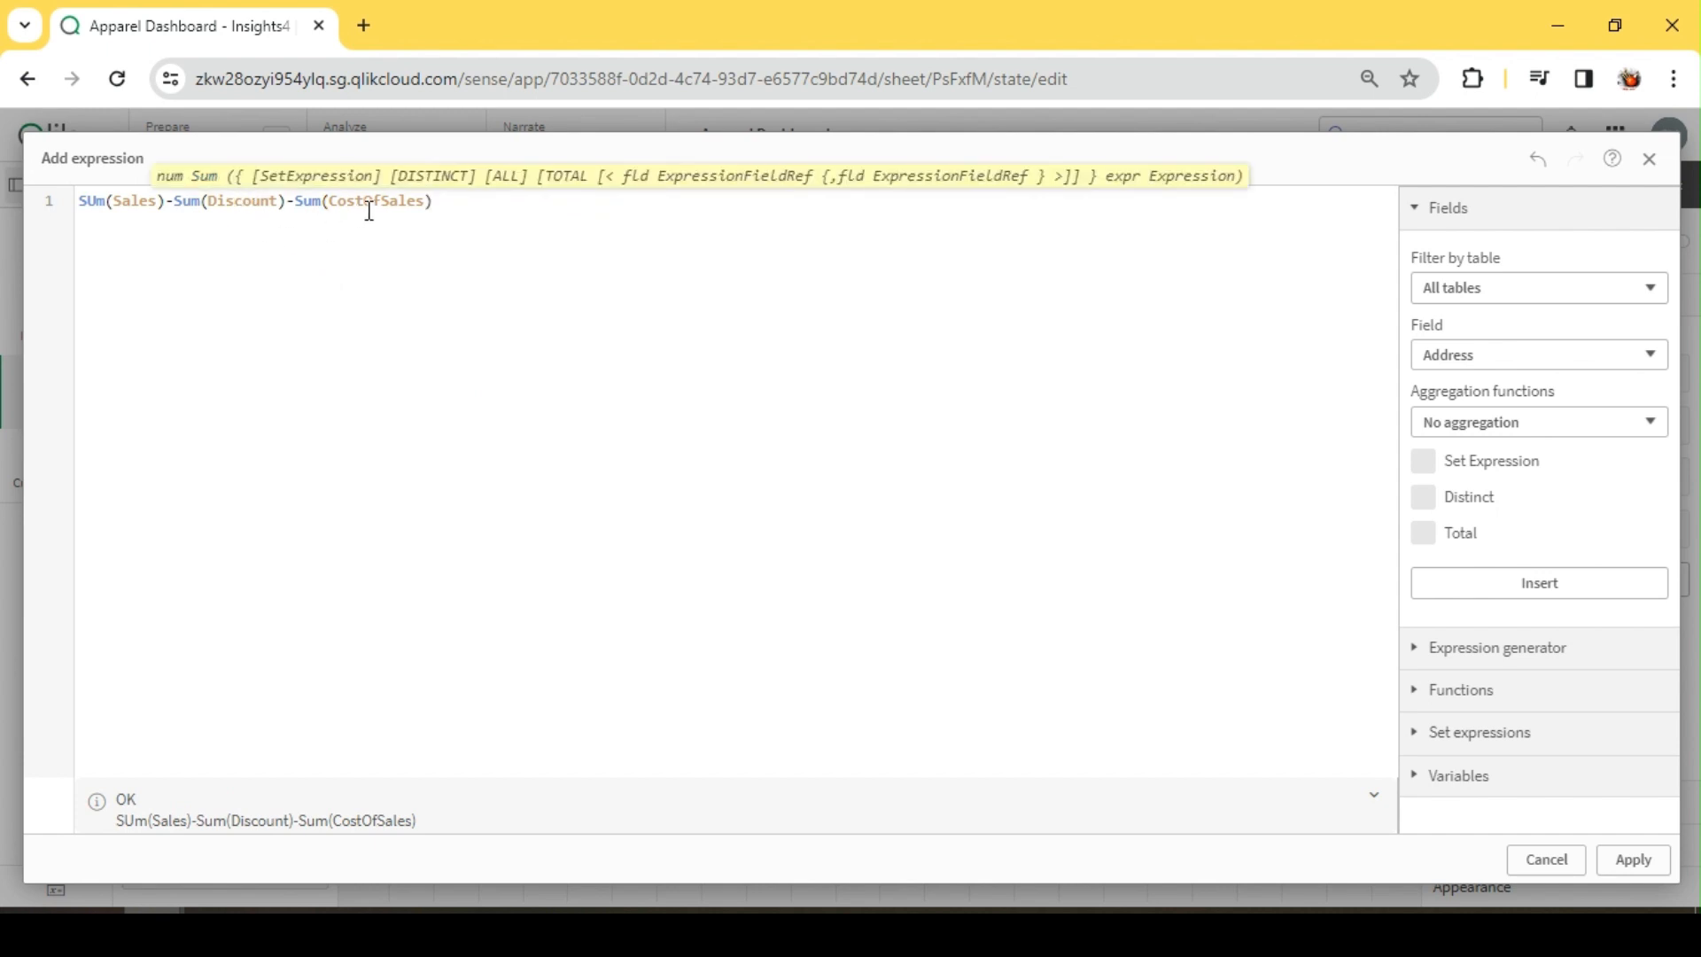
pyautogui.doubleClick(380, 202)
pyautogui.press('End')
pyautogui.doubleClick(382, 200)
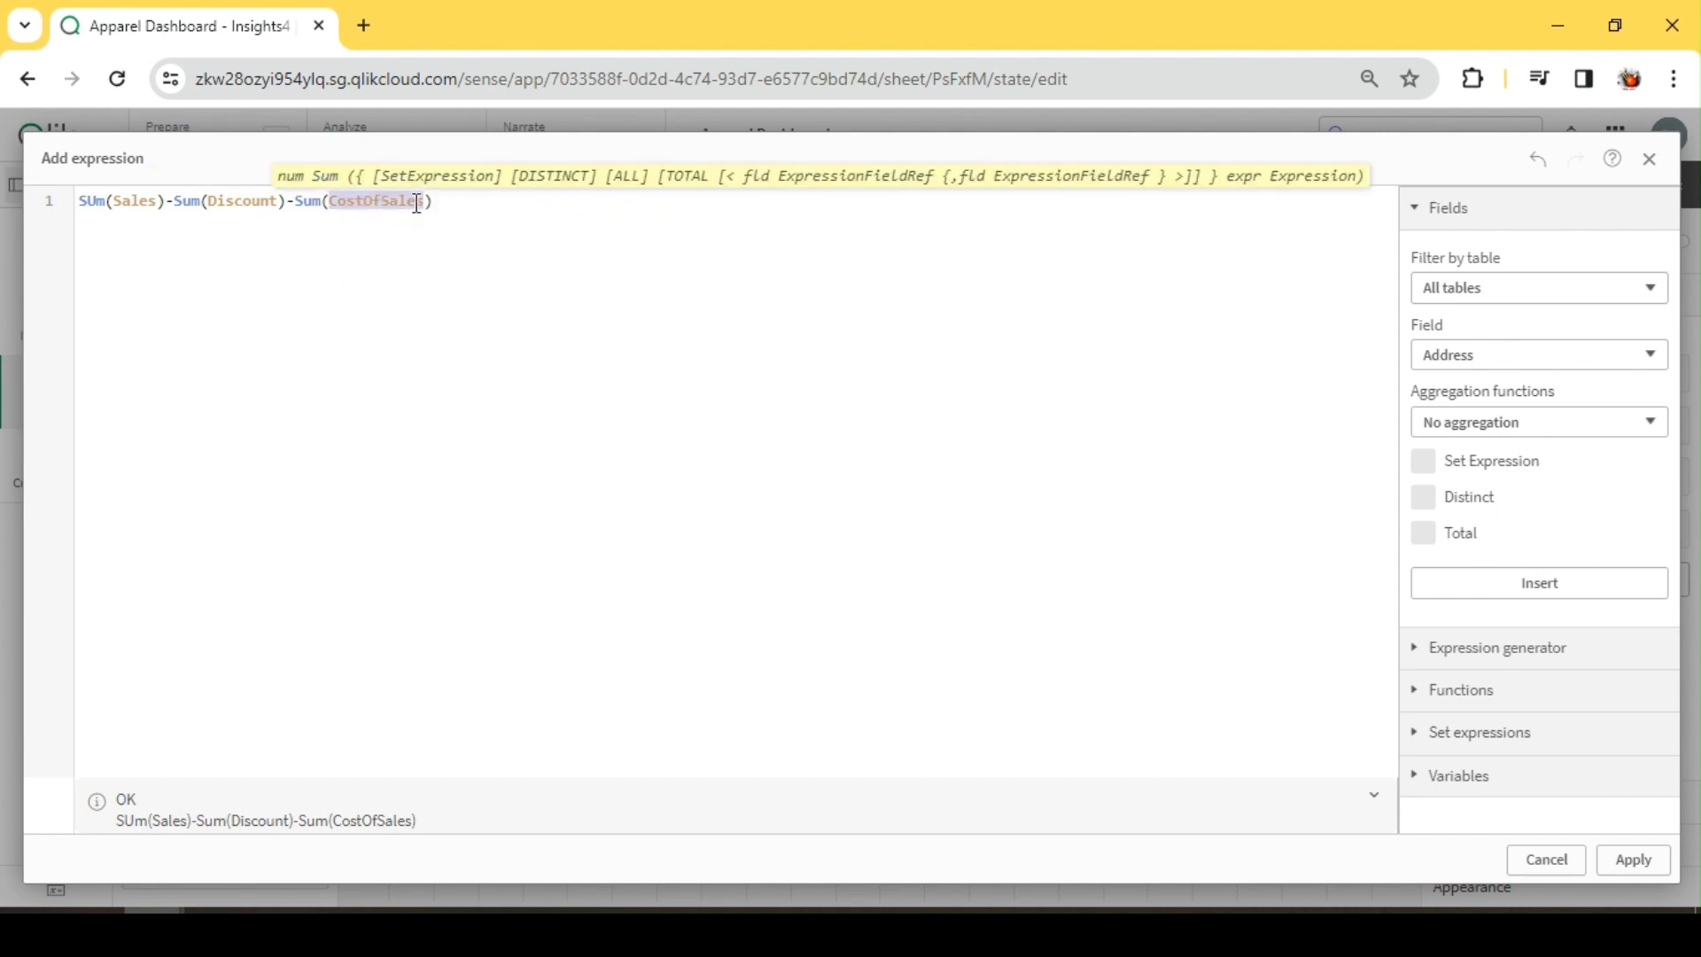
pyautogui.click(460, 200)
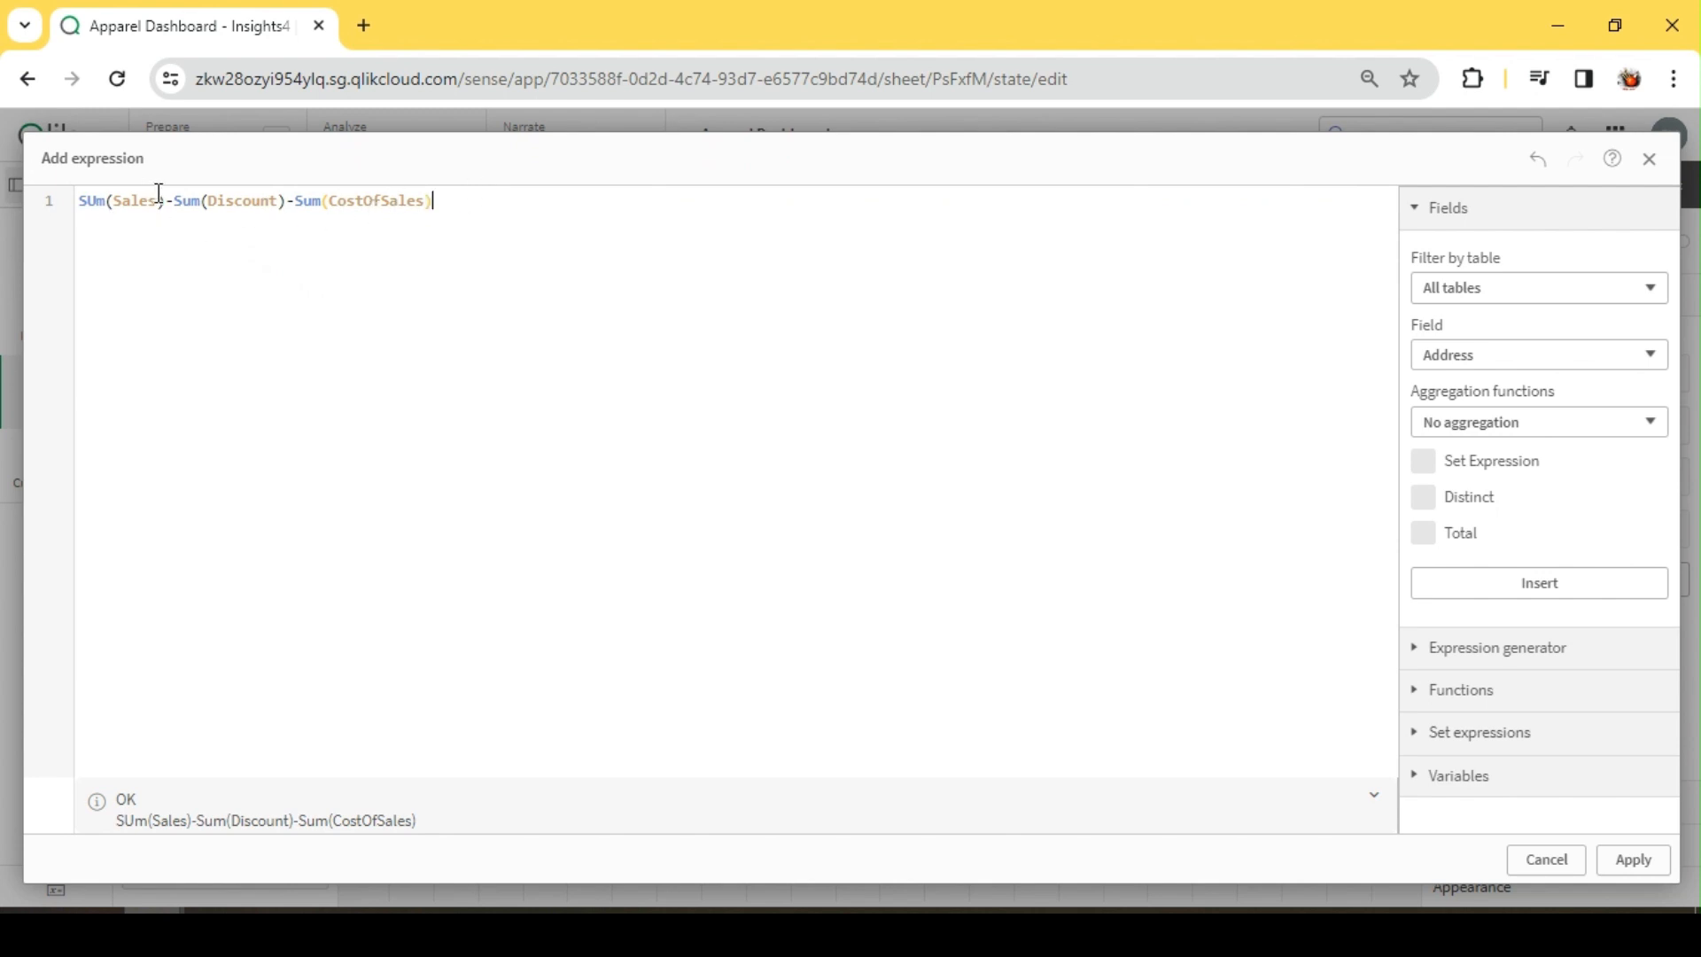
pyautogui.doubleClick(151, 199)
pyautogui.click(459, 201)
# Apply the expression and label its column Gross Profit, finishing the sheet editing
pyautogui.click(1633, 860)
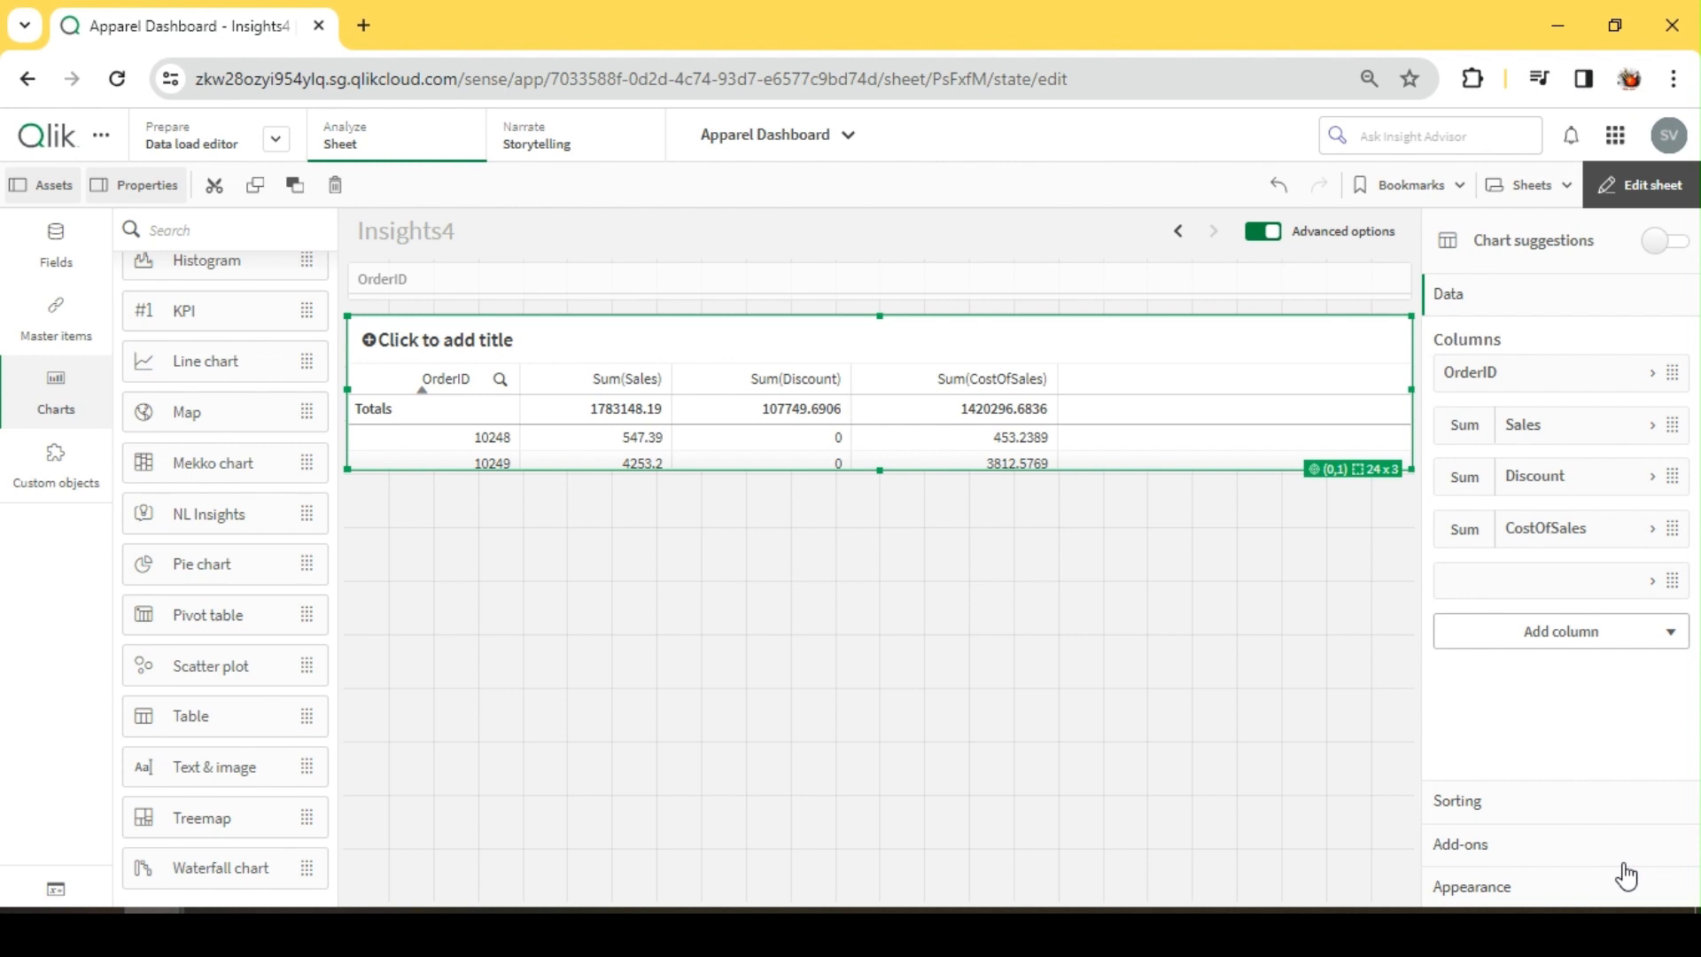
pyautogui.click(1550, 588)
pyautogui.click(1519, 751)
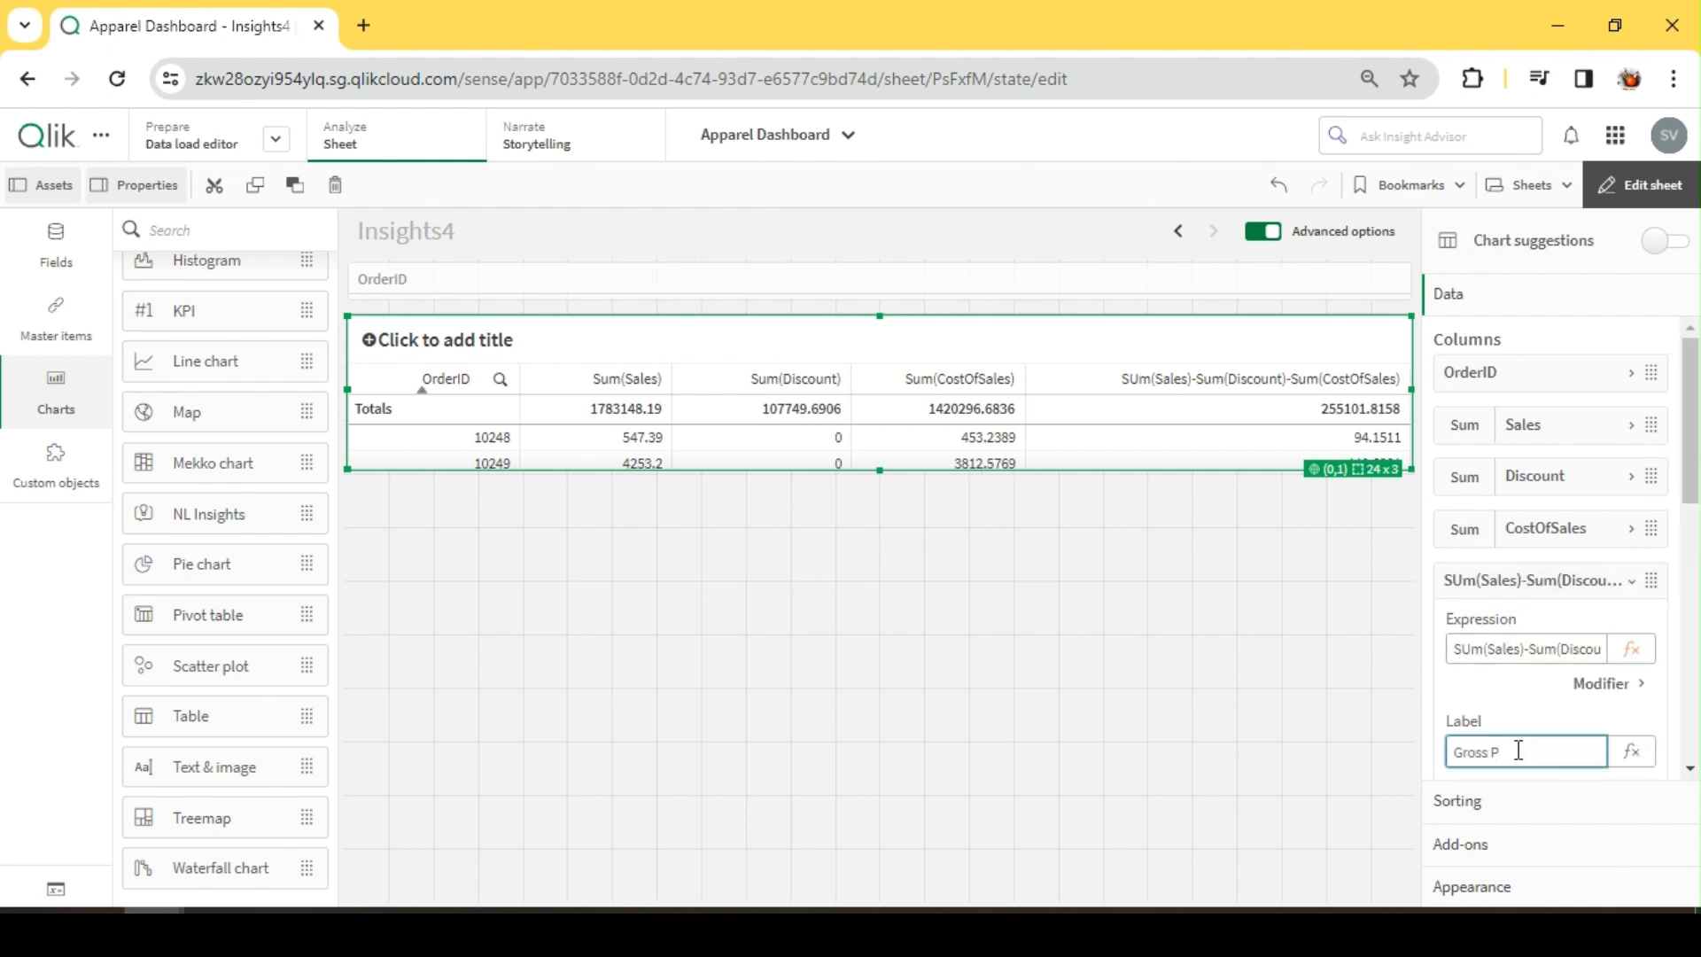
pyautogui.write('Gross Profit')
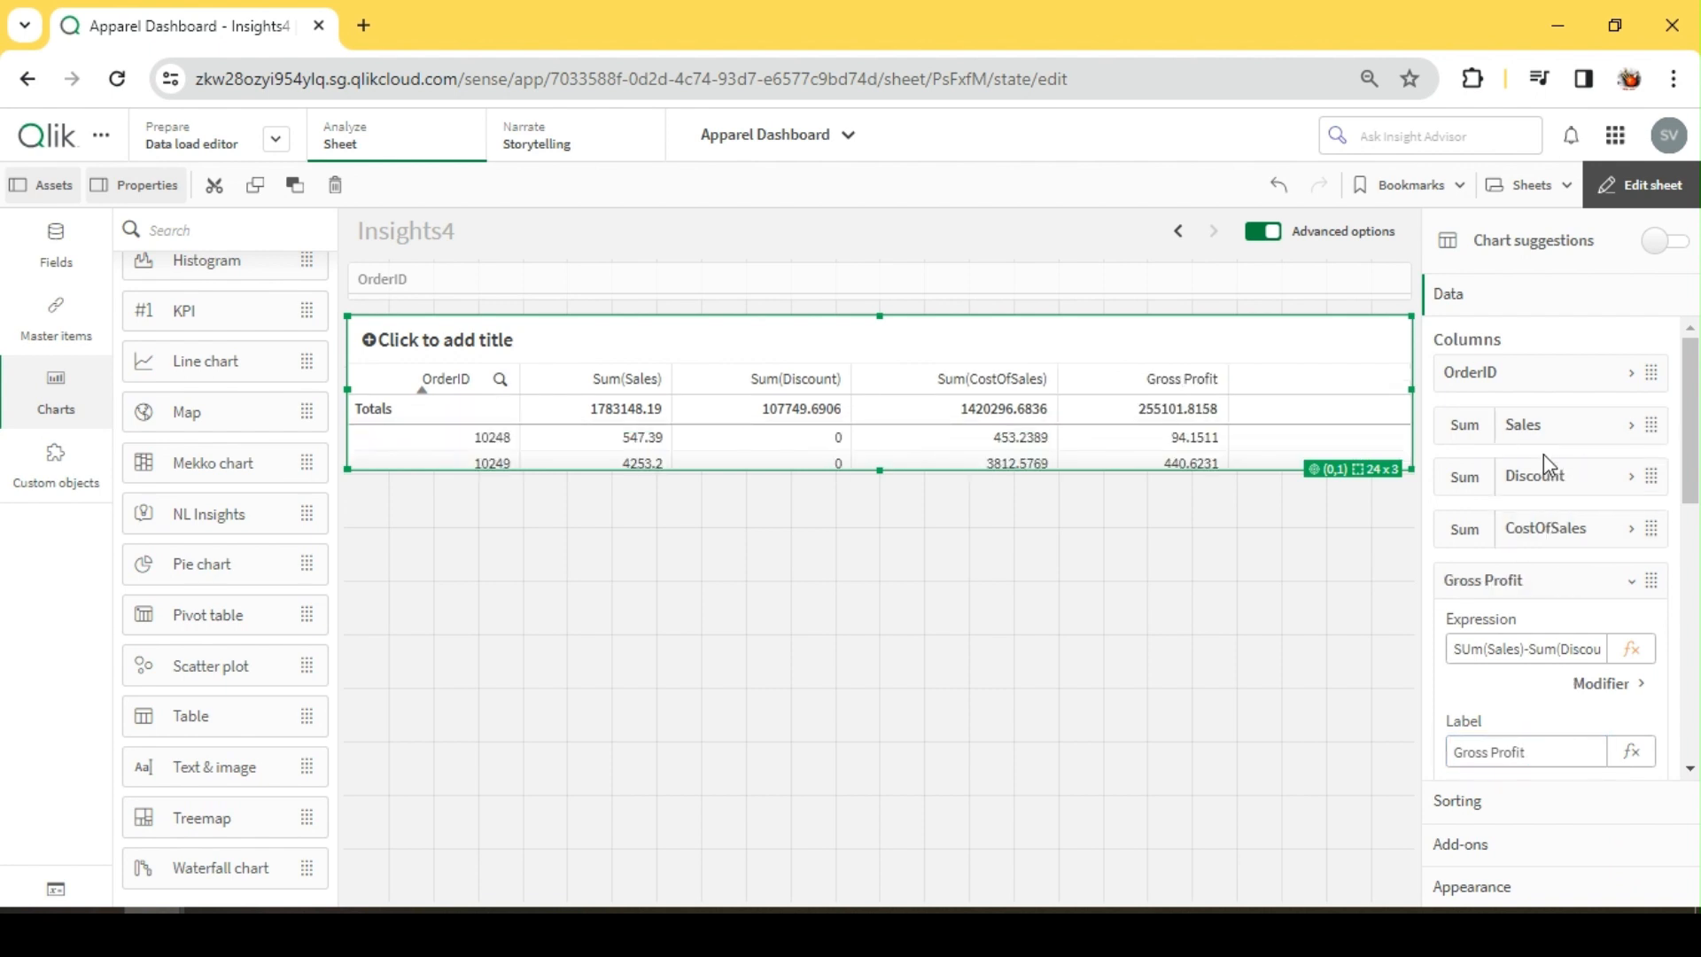
pyautogui.click(1626, 205)
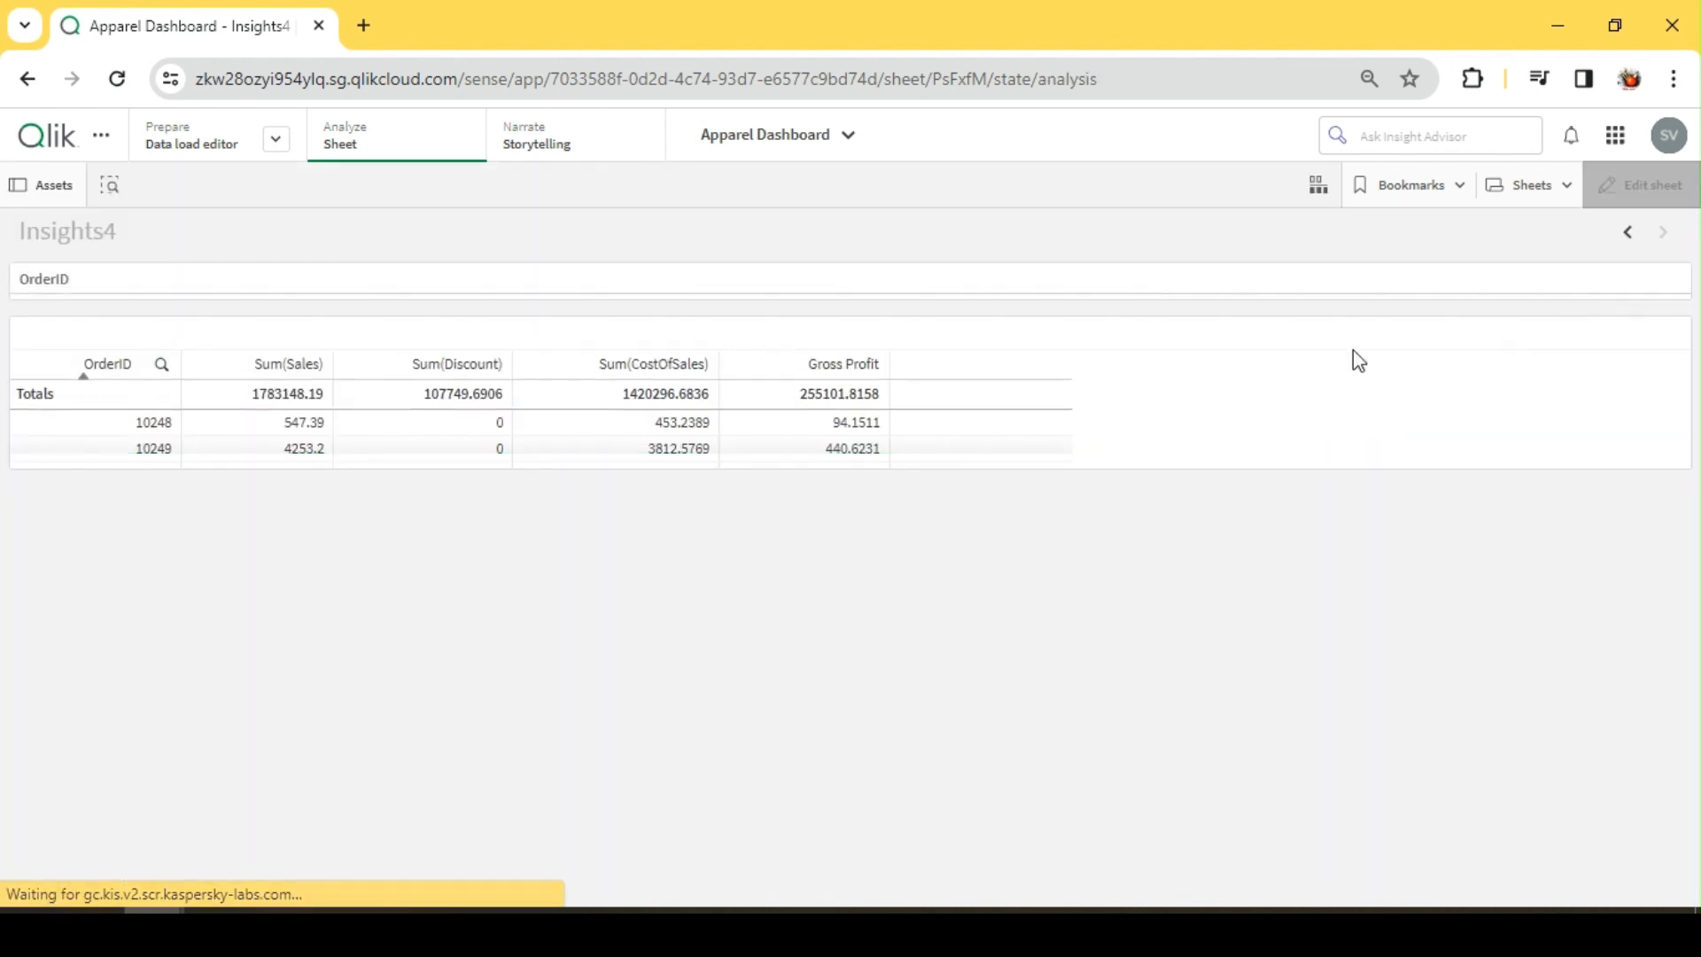
# Filter the sheet by the first OrderID in the list, replacing that selection with the second OrderID
pyautogui.click(916, 279)
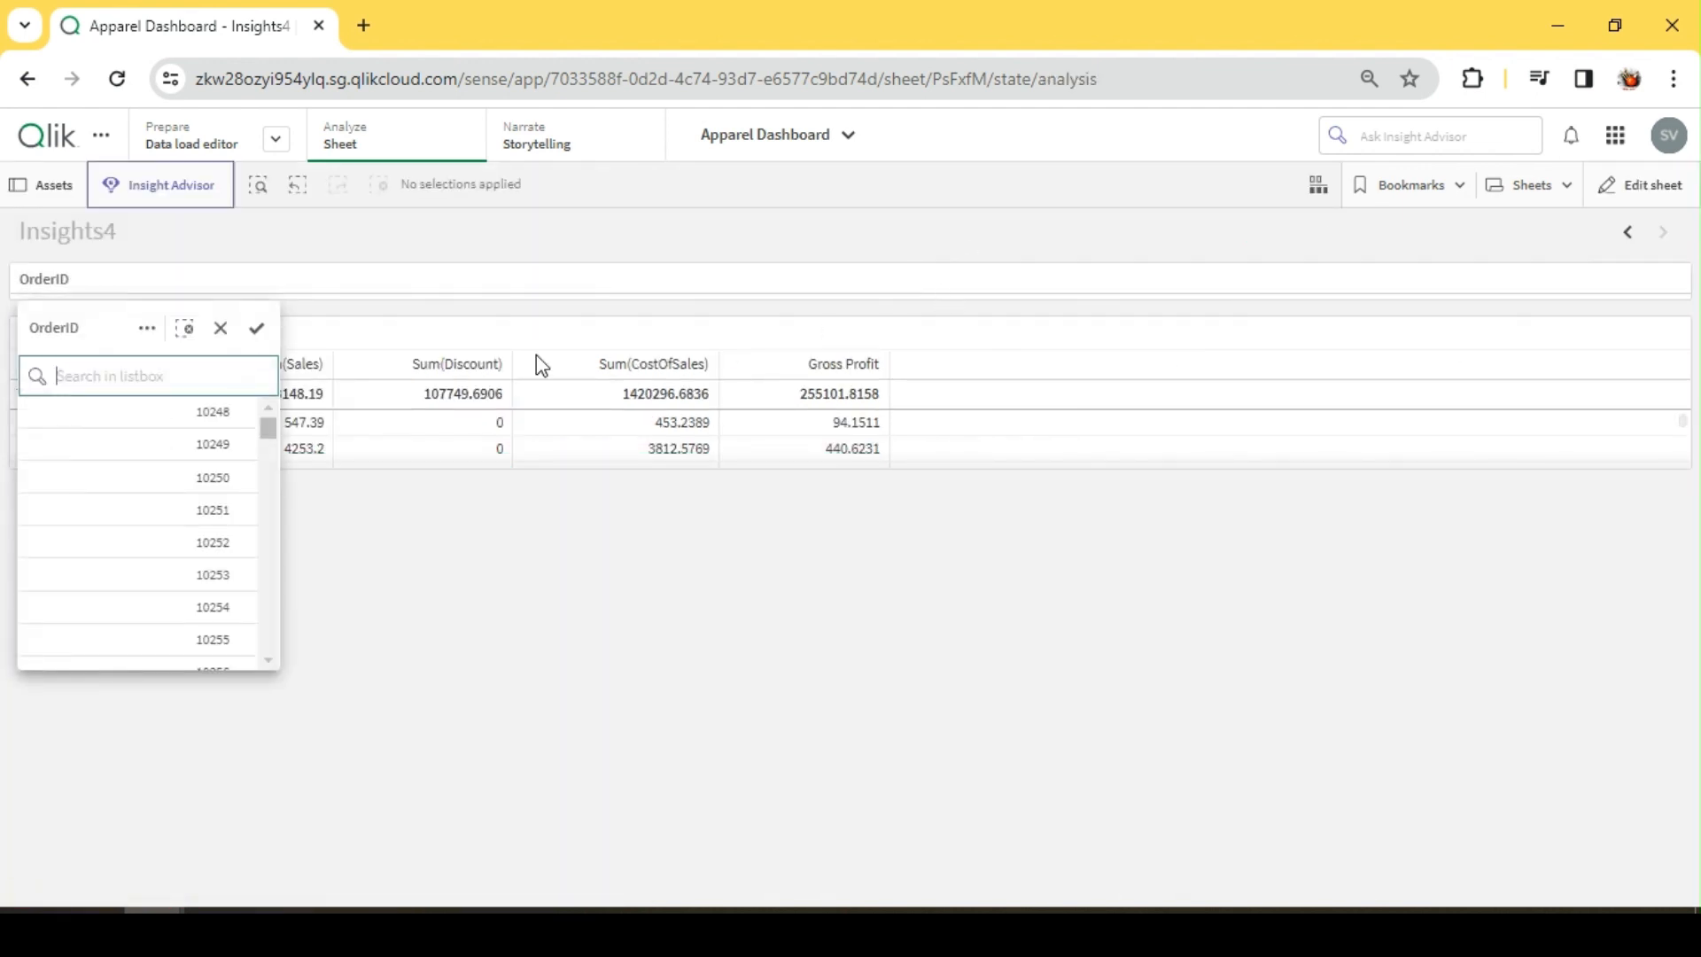
pyautogui.click(205, 417)
pyautogui.click(468, 255)
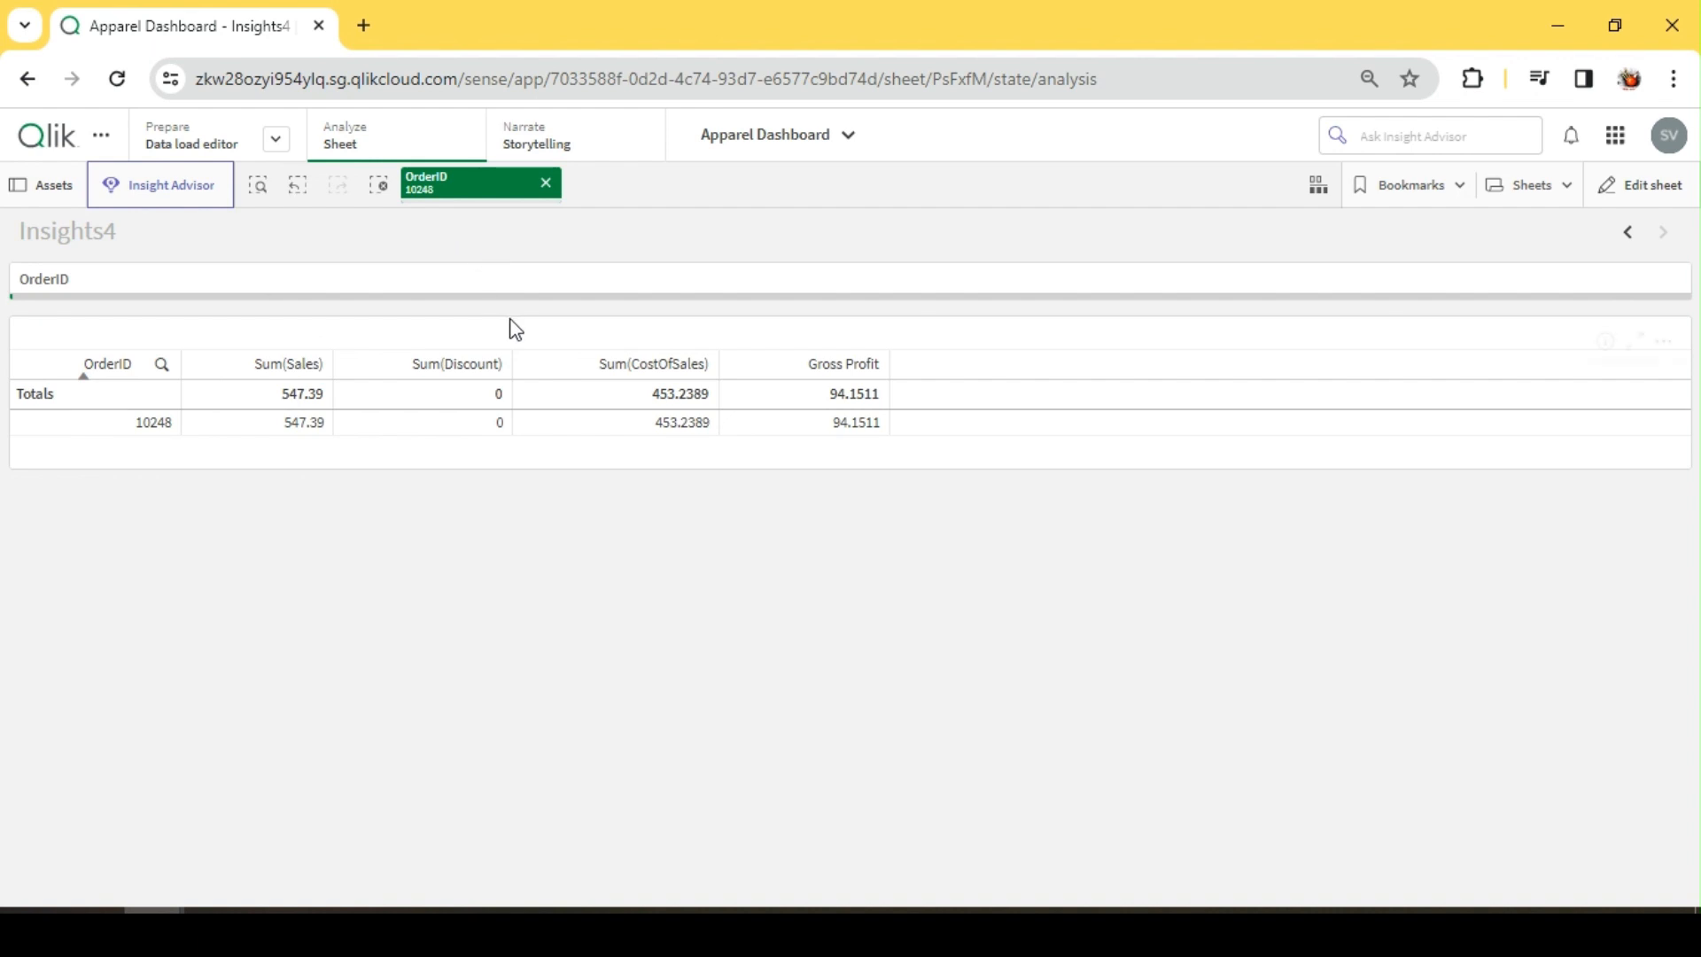
pyautogui.click(478, 200)
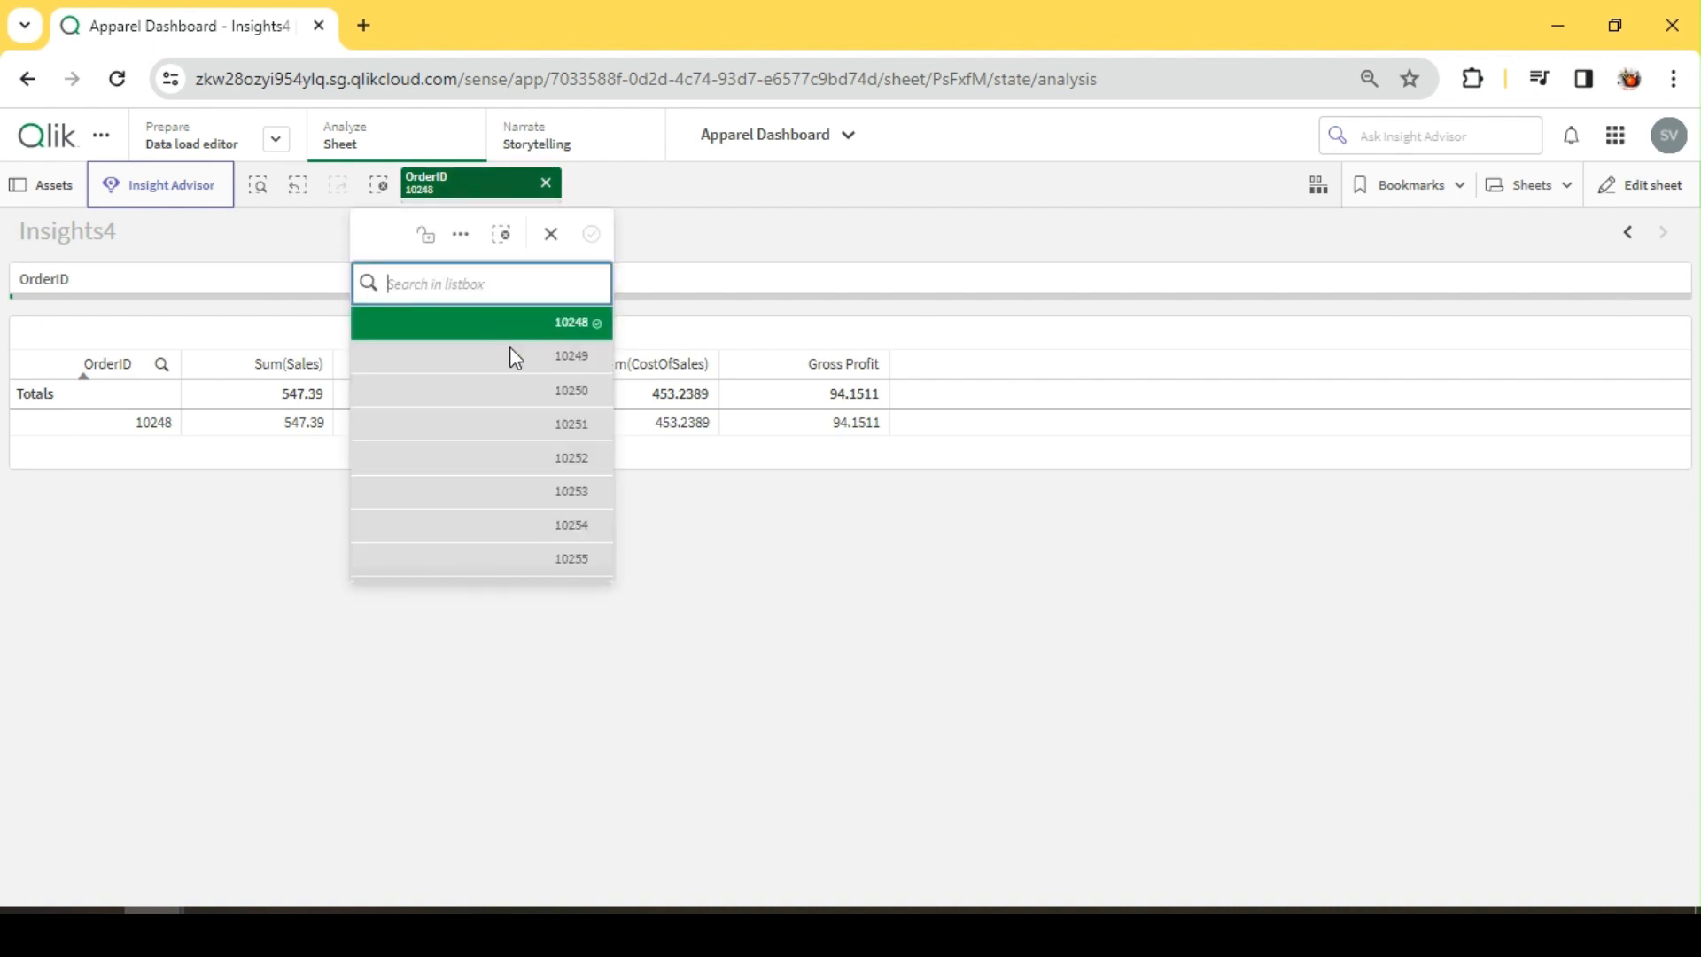
pyautogui.click(513, 354)
pyautogui.click(530, 323)
pyautogui.click(702, 254)
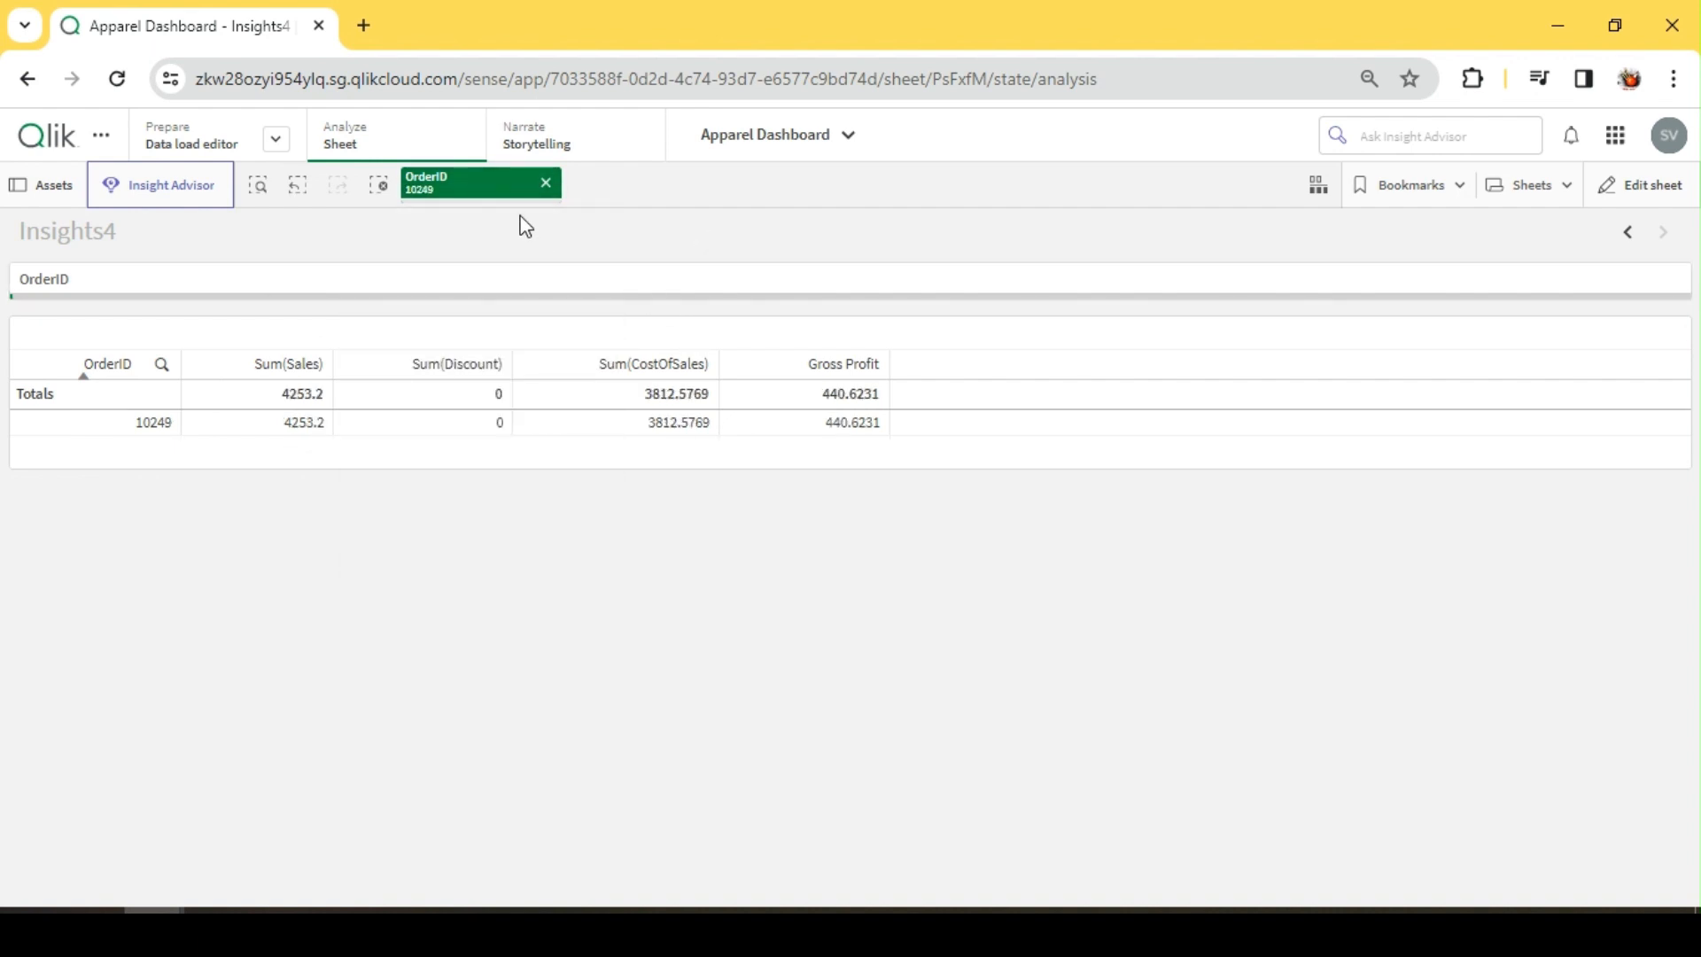
# Change the OrderID filter so that only the third order in the list is selected
pyautogui.click(498, 191)
pyautogui.click(520, 393)
pyautogui.click(530, 321)
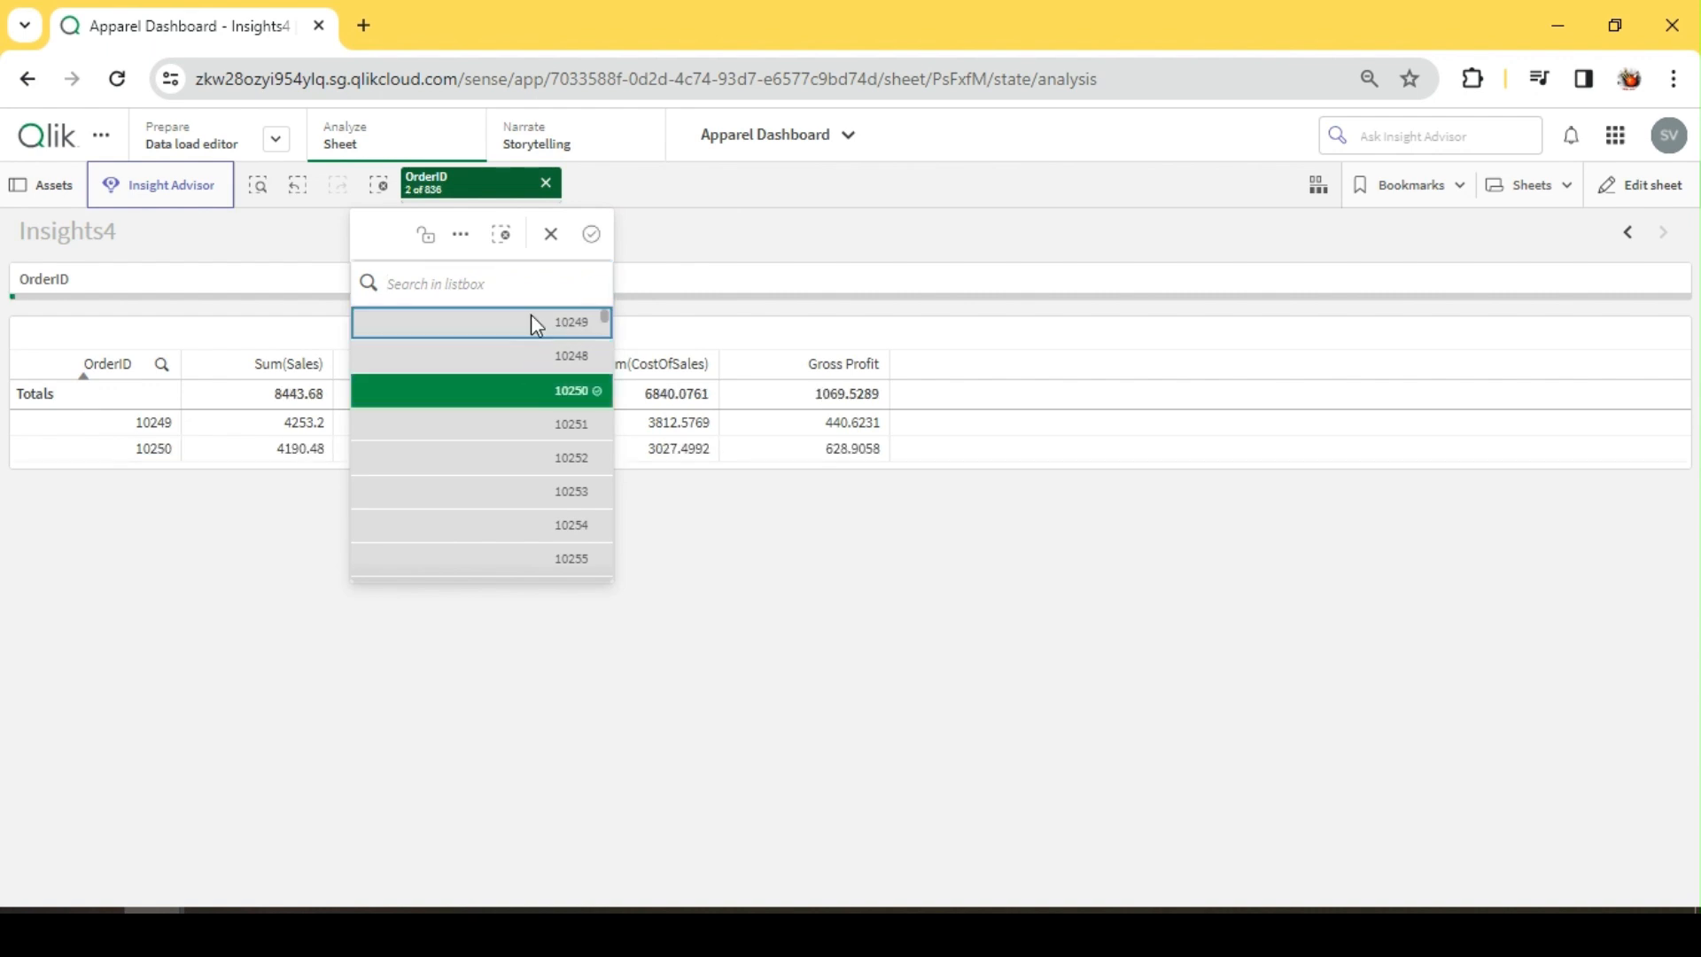
pyautogui.click(749, 251)
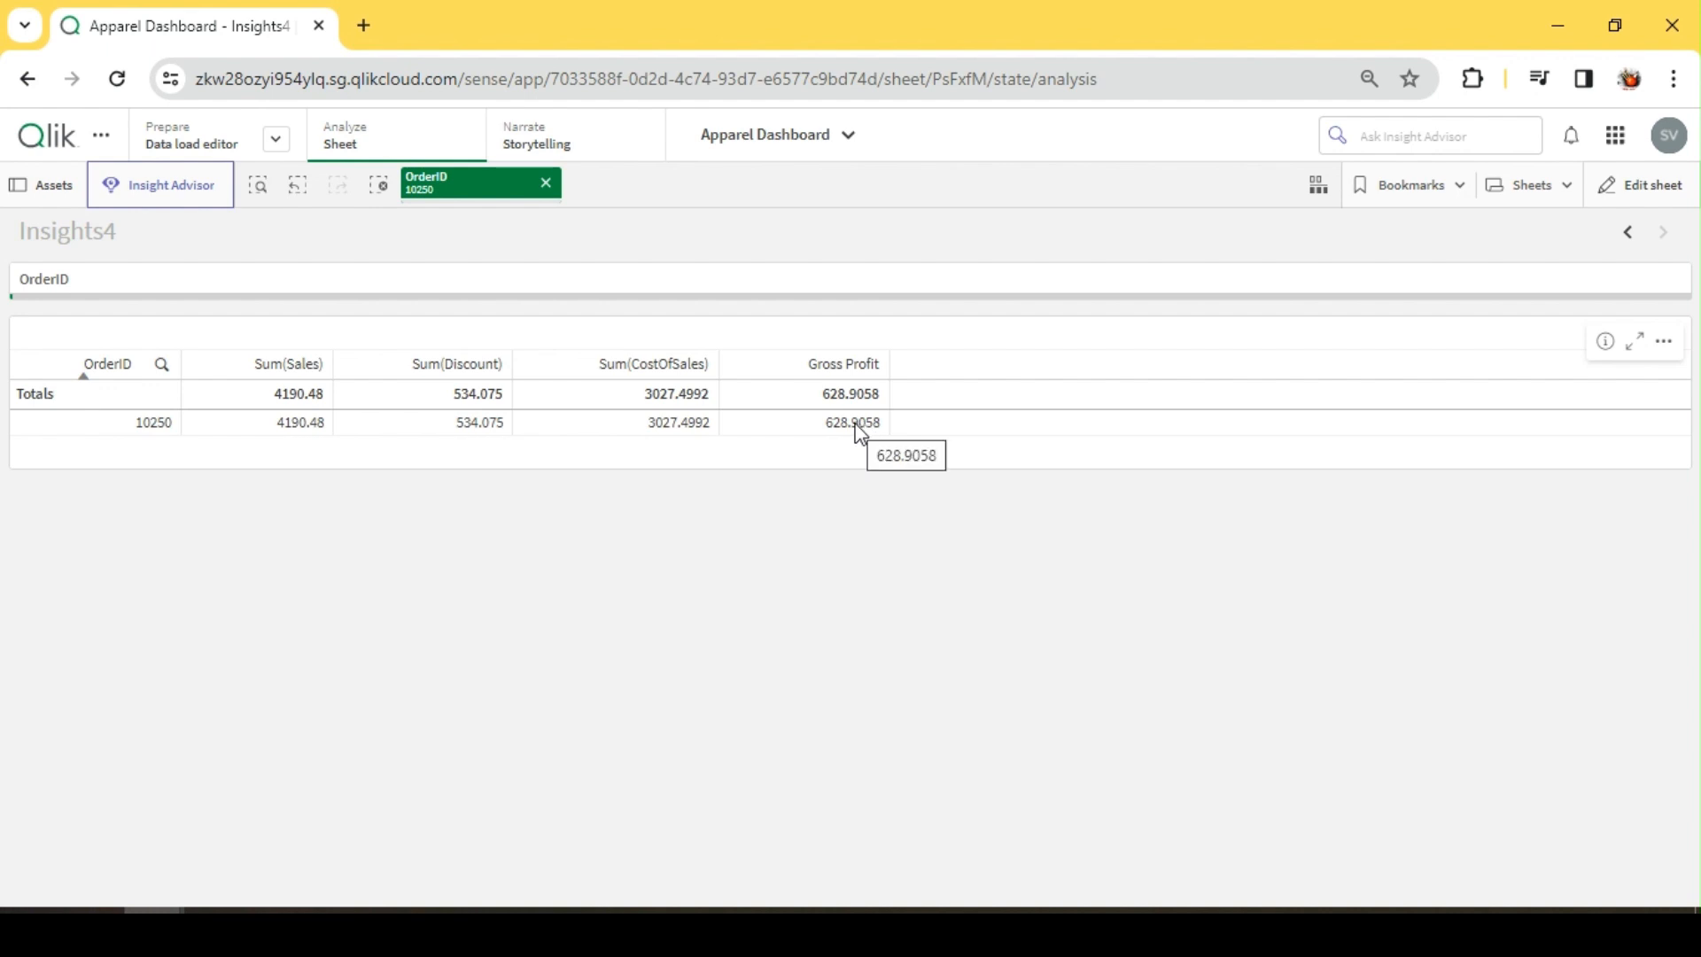
# Edit the sheet and add a waterfall chart filling the full width of the empty area below the table
pyautogui.click(1670, 189)
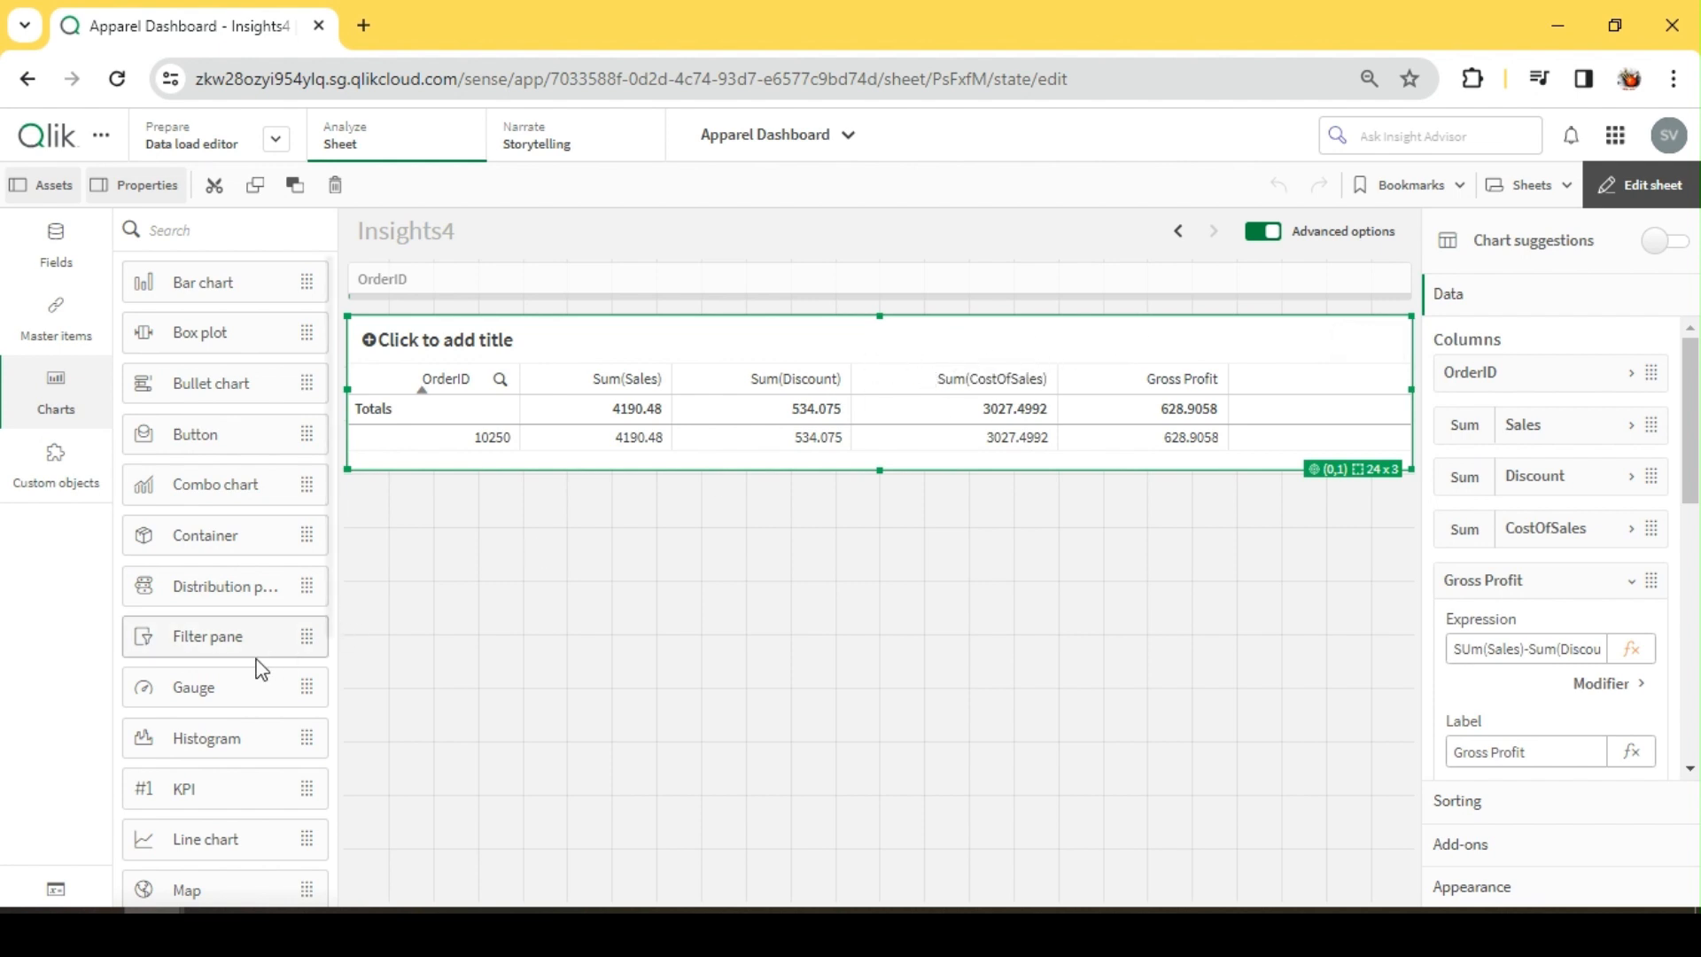
pyautogui.scroll(-5, 246, 599)
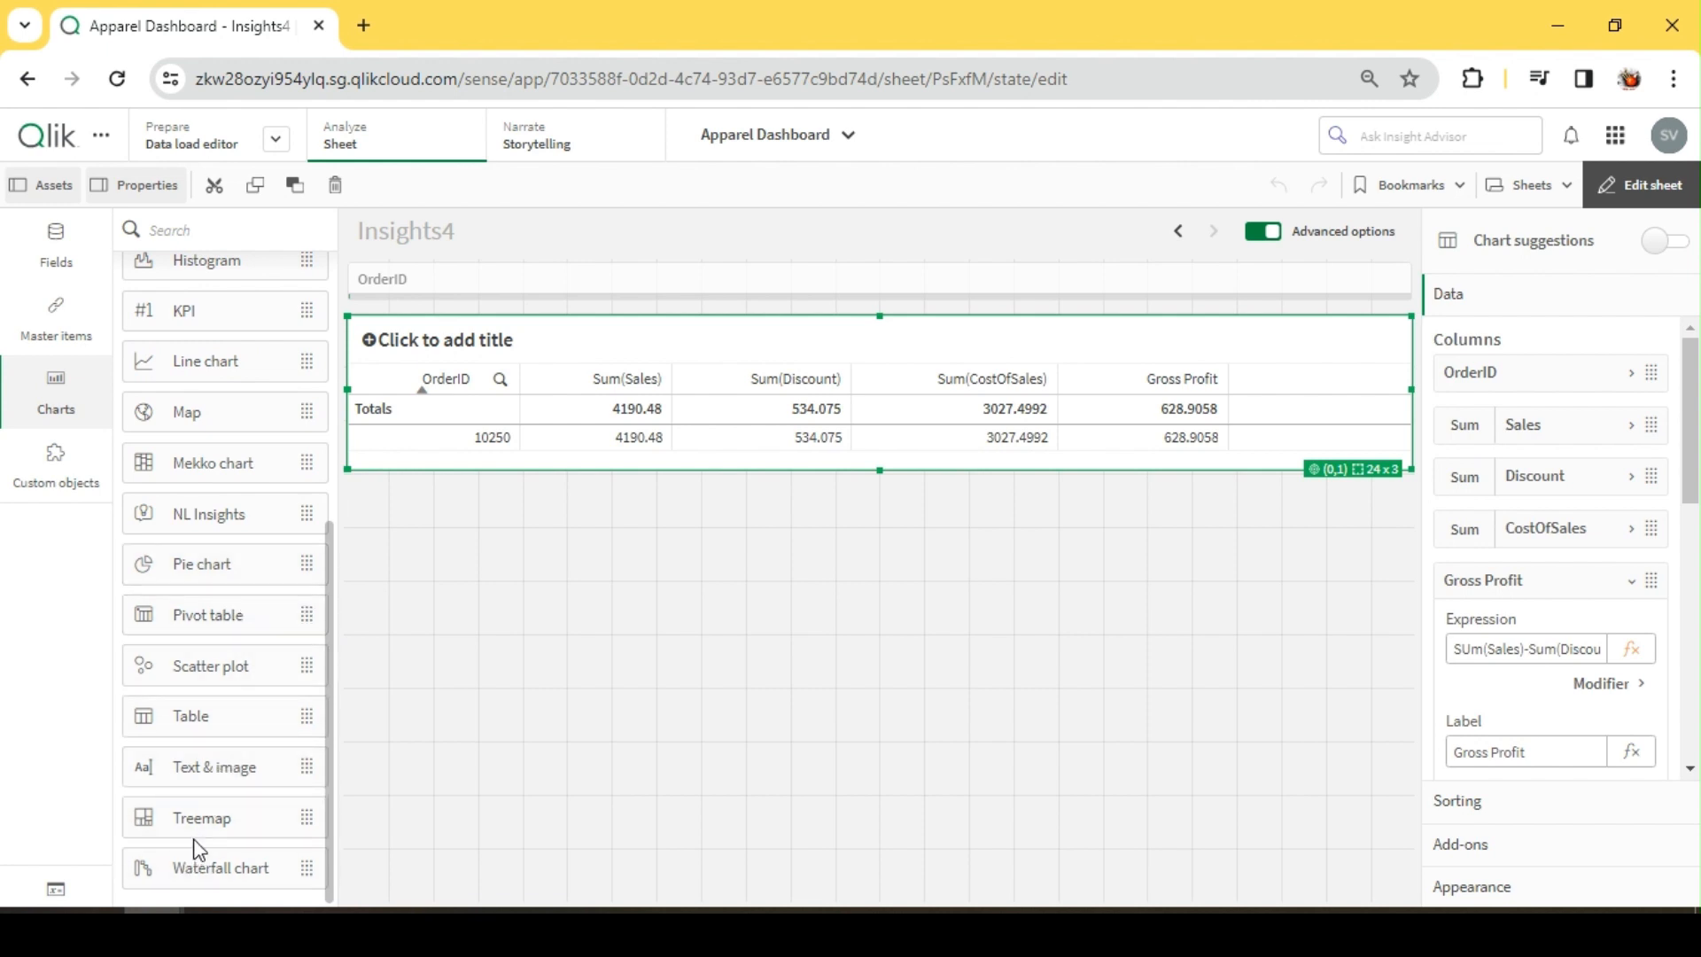
pyautogui.moveTo(192, 873); pyautogui.dragTo(535, 638)
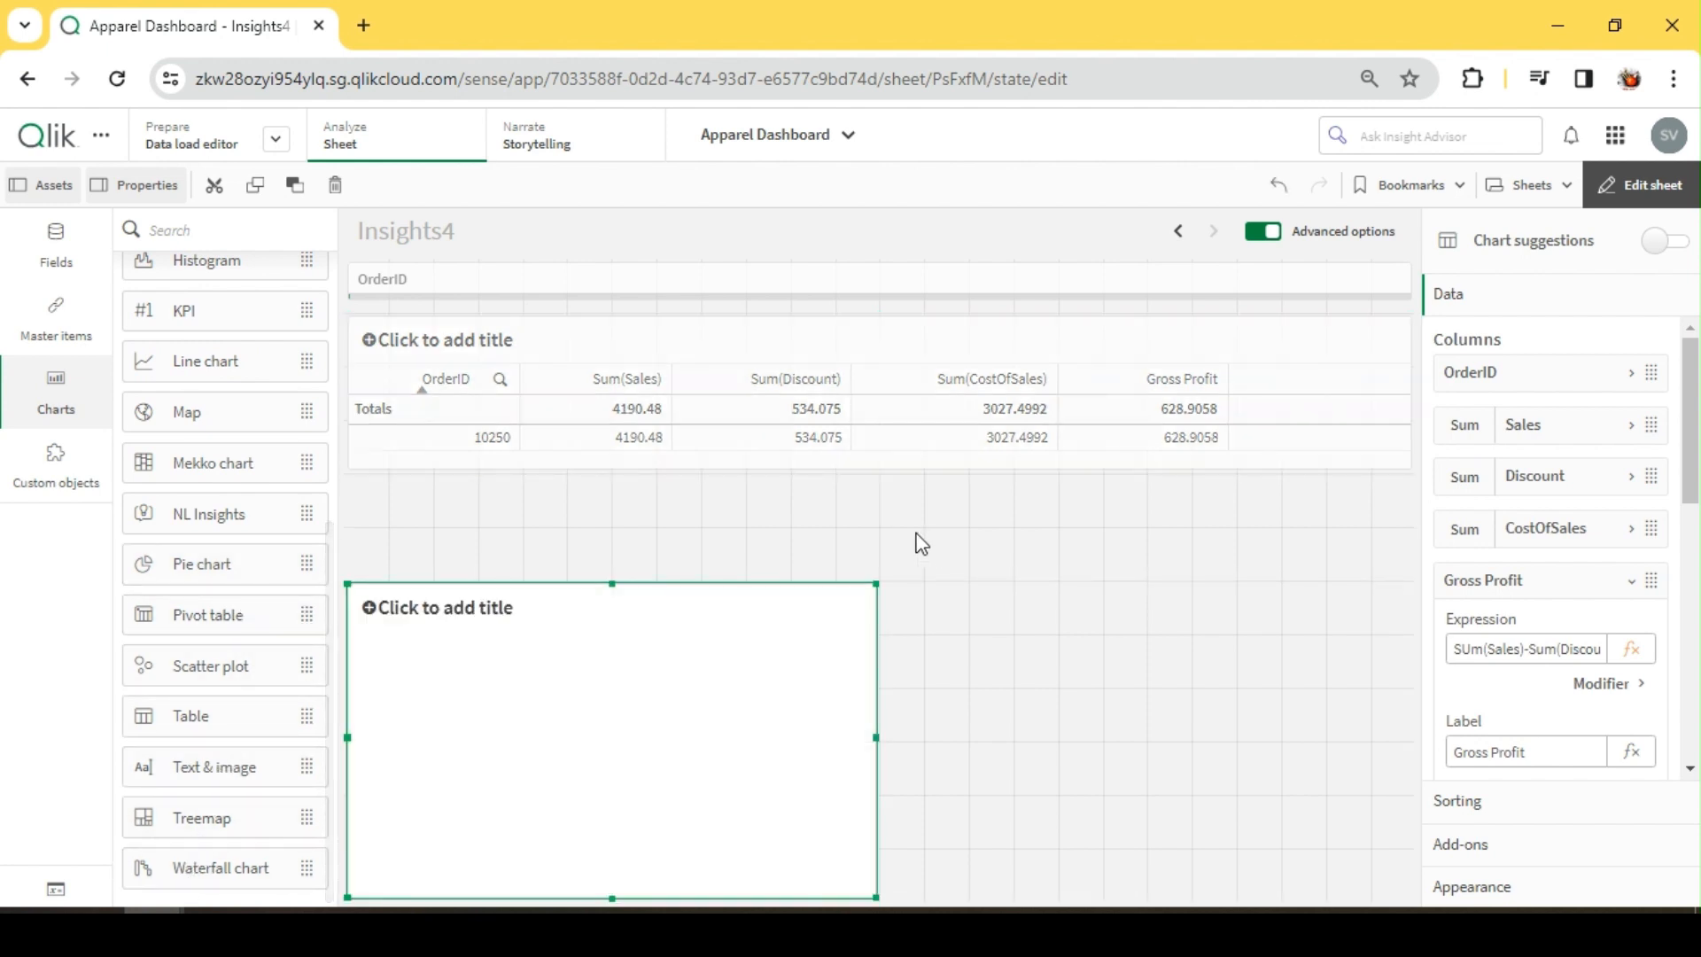
pyautogui.moveTo(873, 582); pyautogui.dragTo(1433, 450)
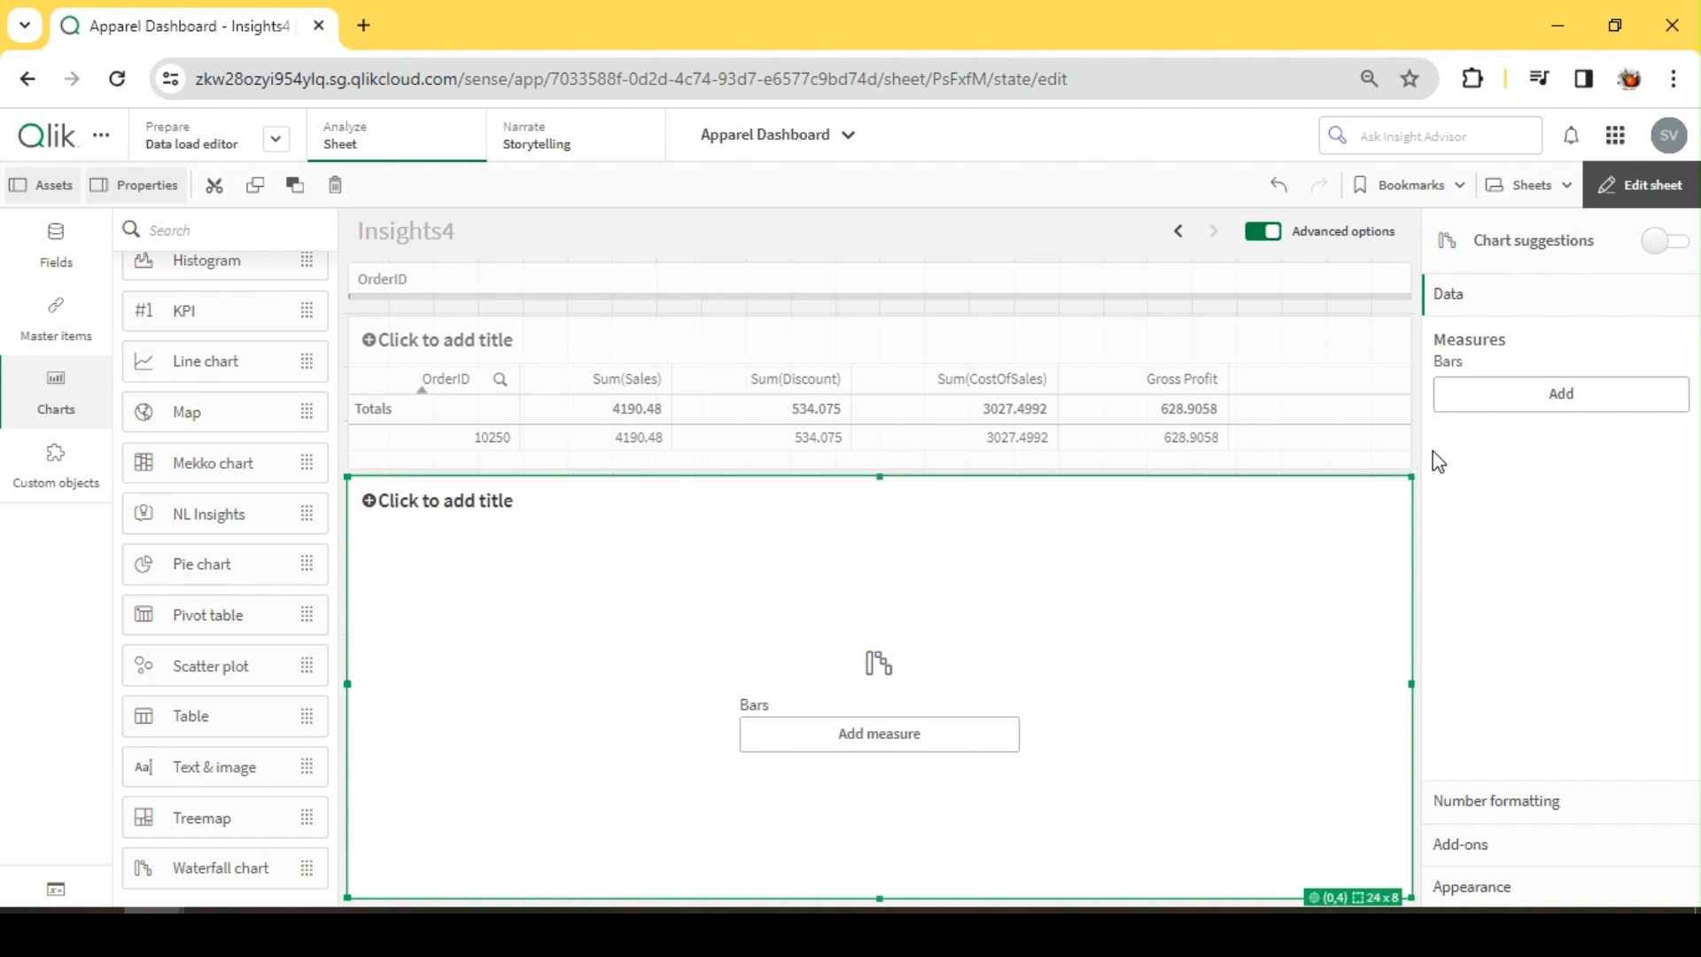
# Add a first measure to the waterfall chart that aggregates the Sales field as Sum(Sales)
pyautogui.click(930, 737)
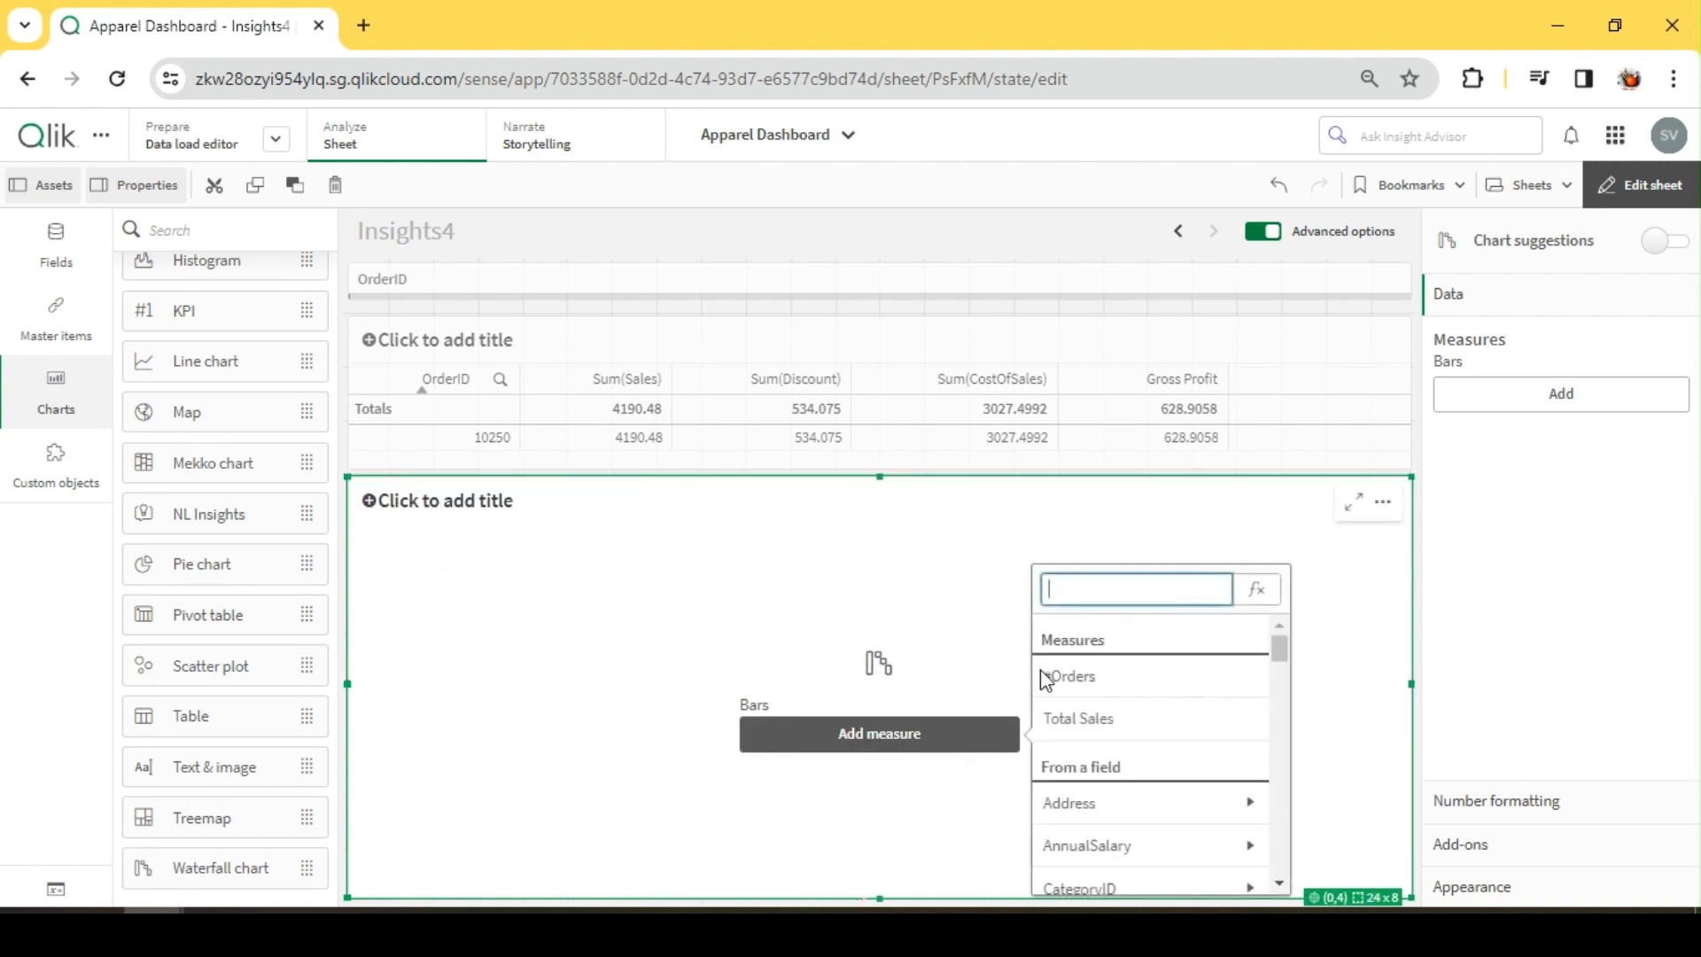
pyautogui.write('sal')
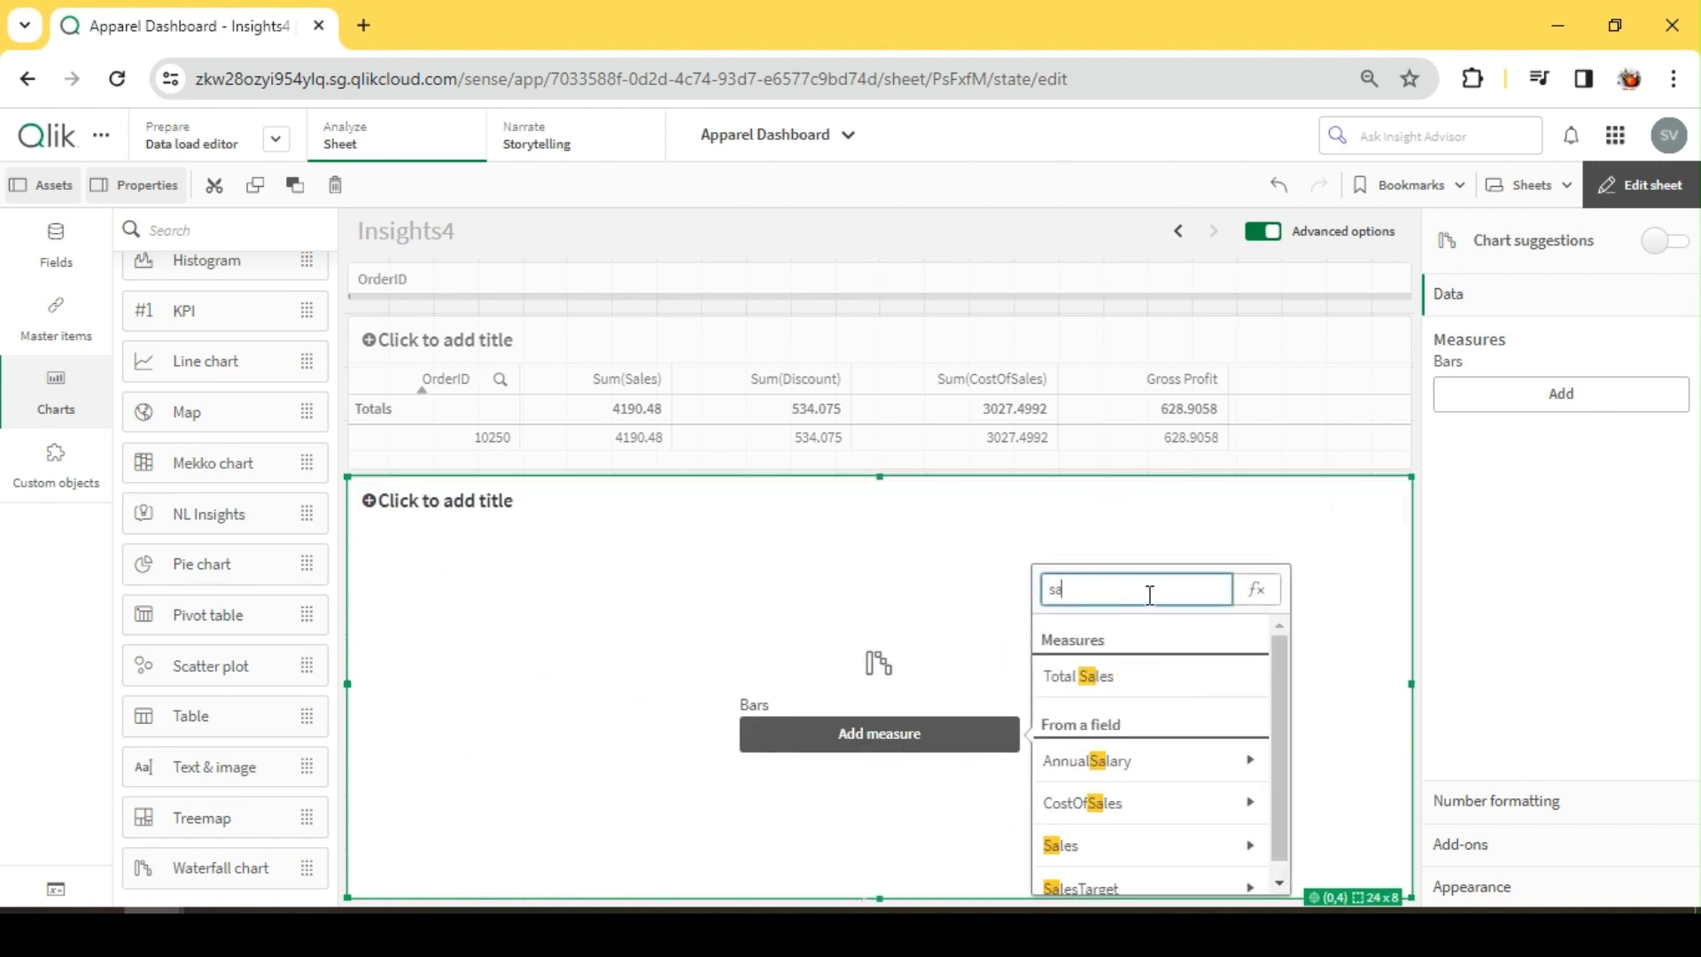
pyautogui.click(1124, 840)
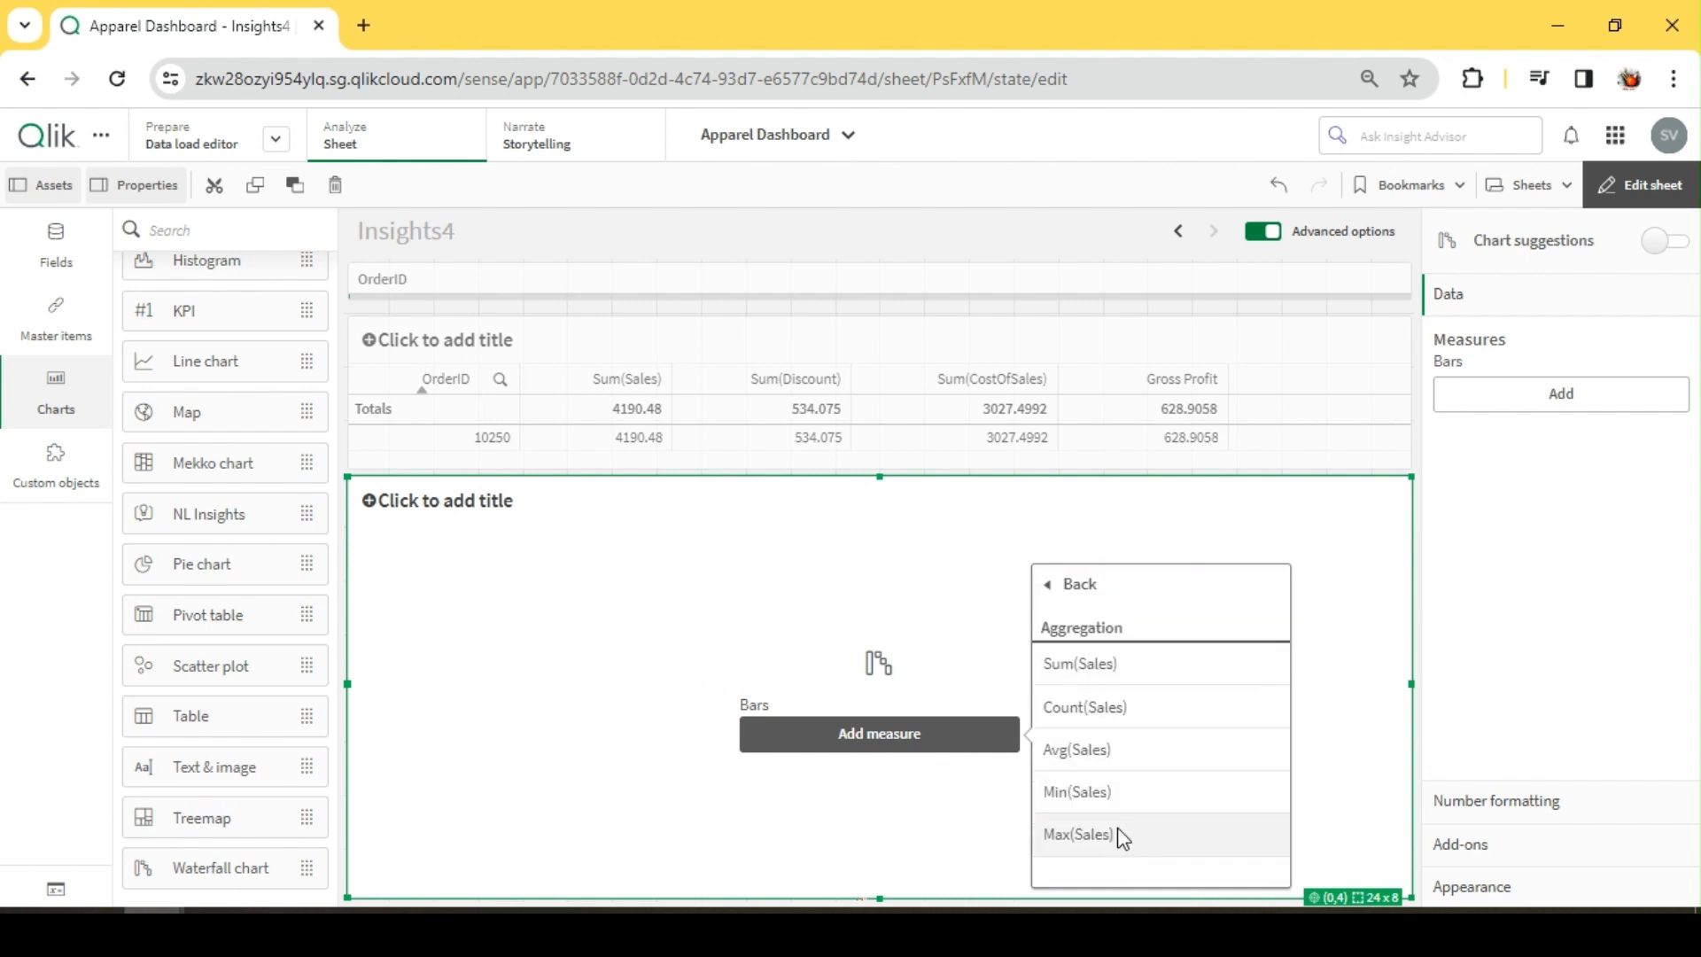
pyautogui.click(1123, 667)
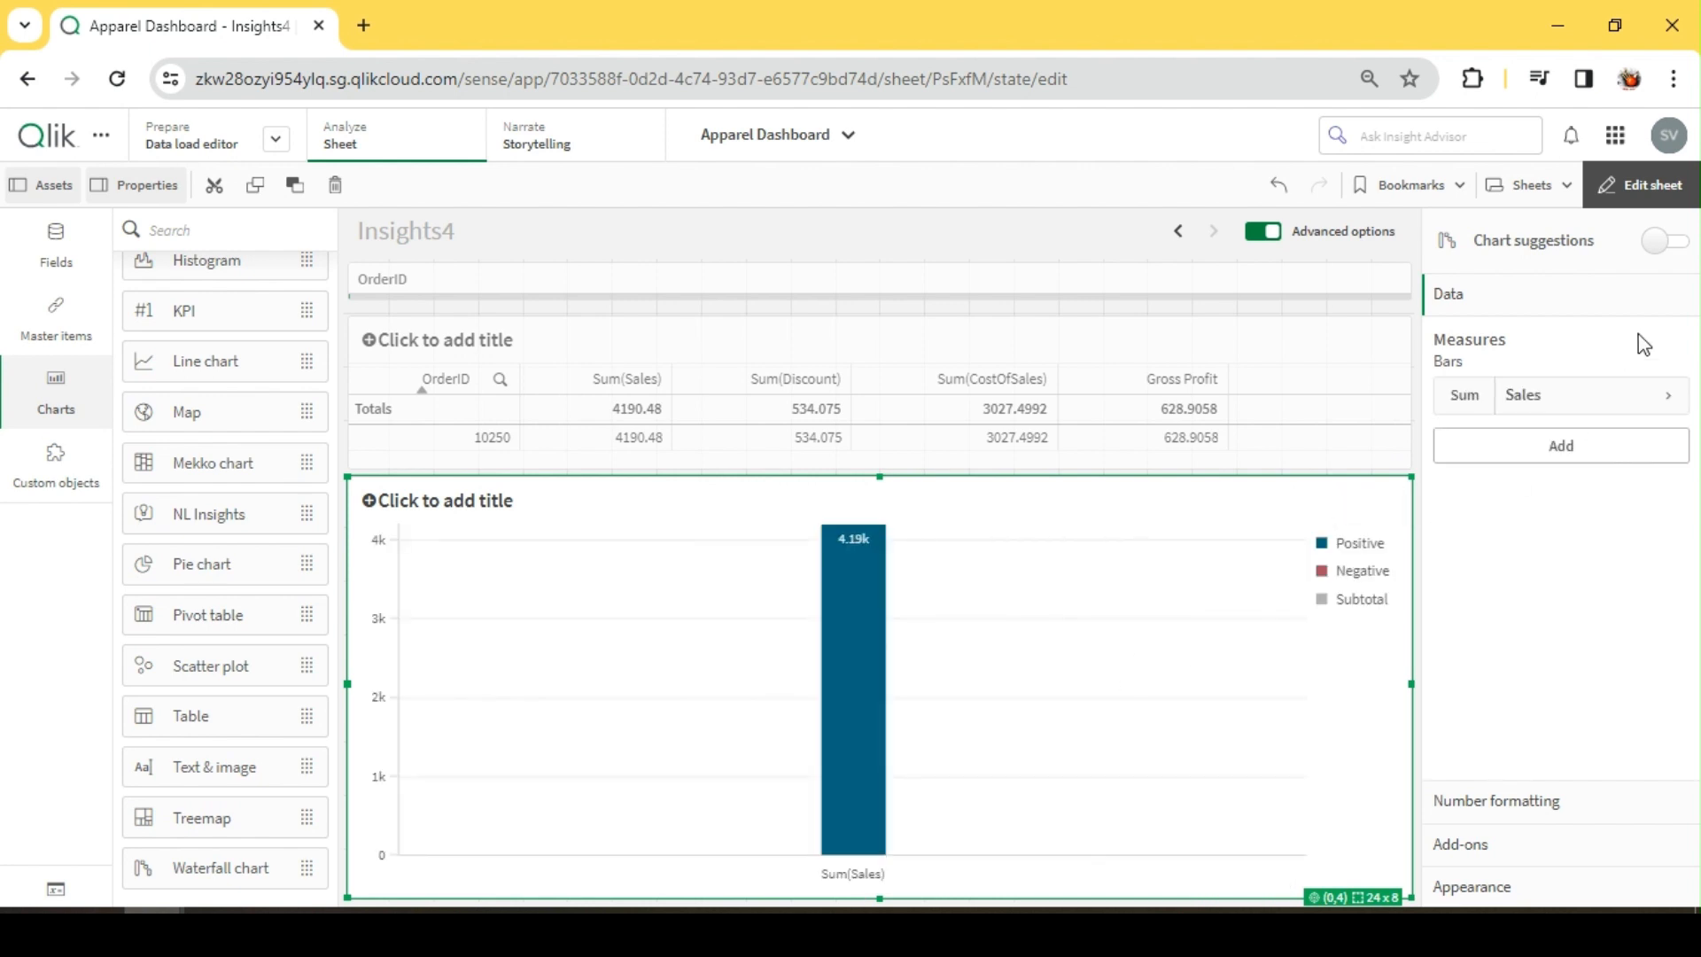
# Label the waterfall chart's Sum(Sales) measure as Total Sales
pyautogui.click(1587, 399)
pyautogui.click(1523, 540)
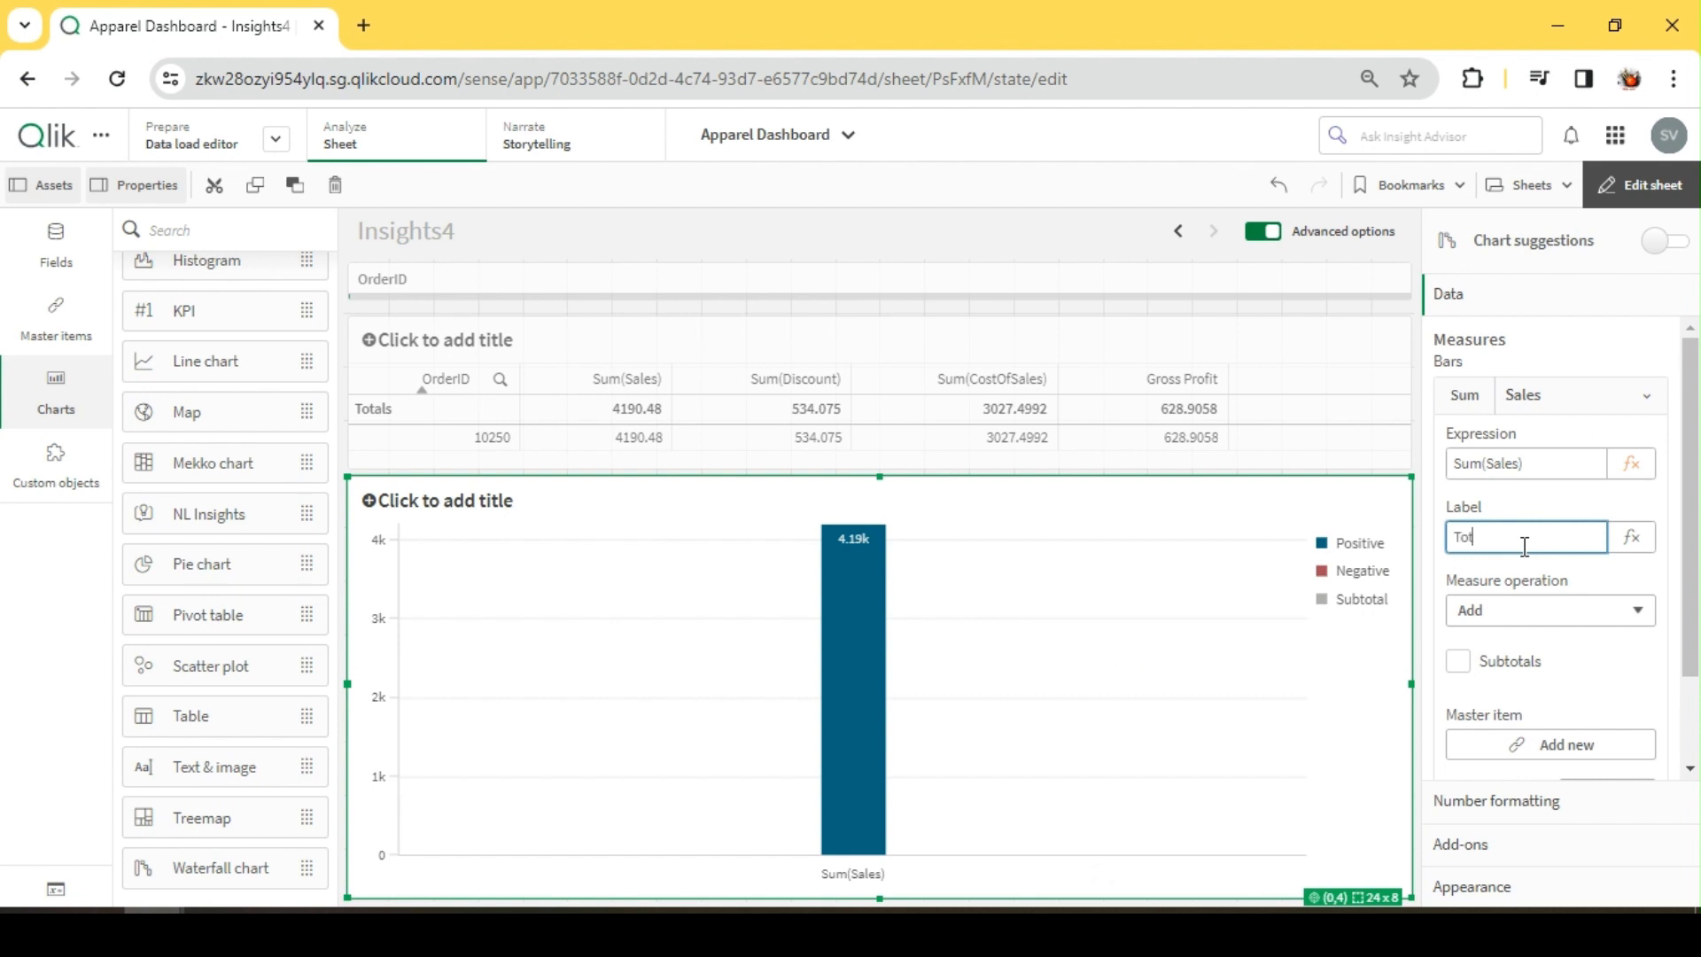
pyautogui.press('Return')
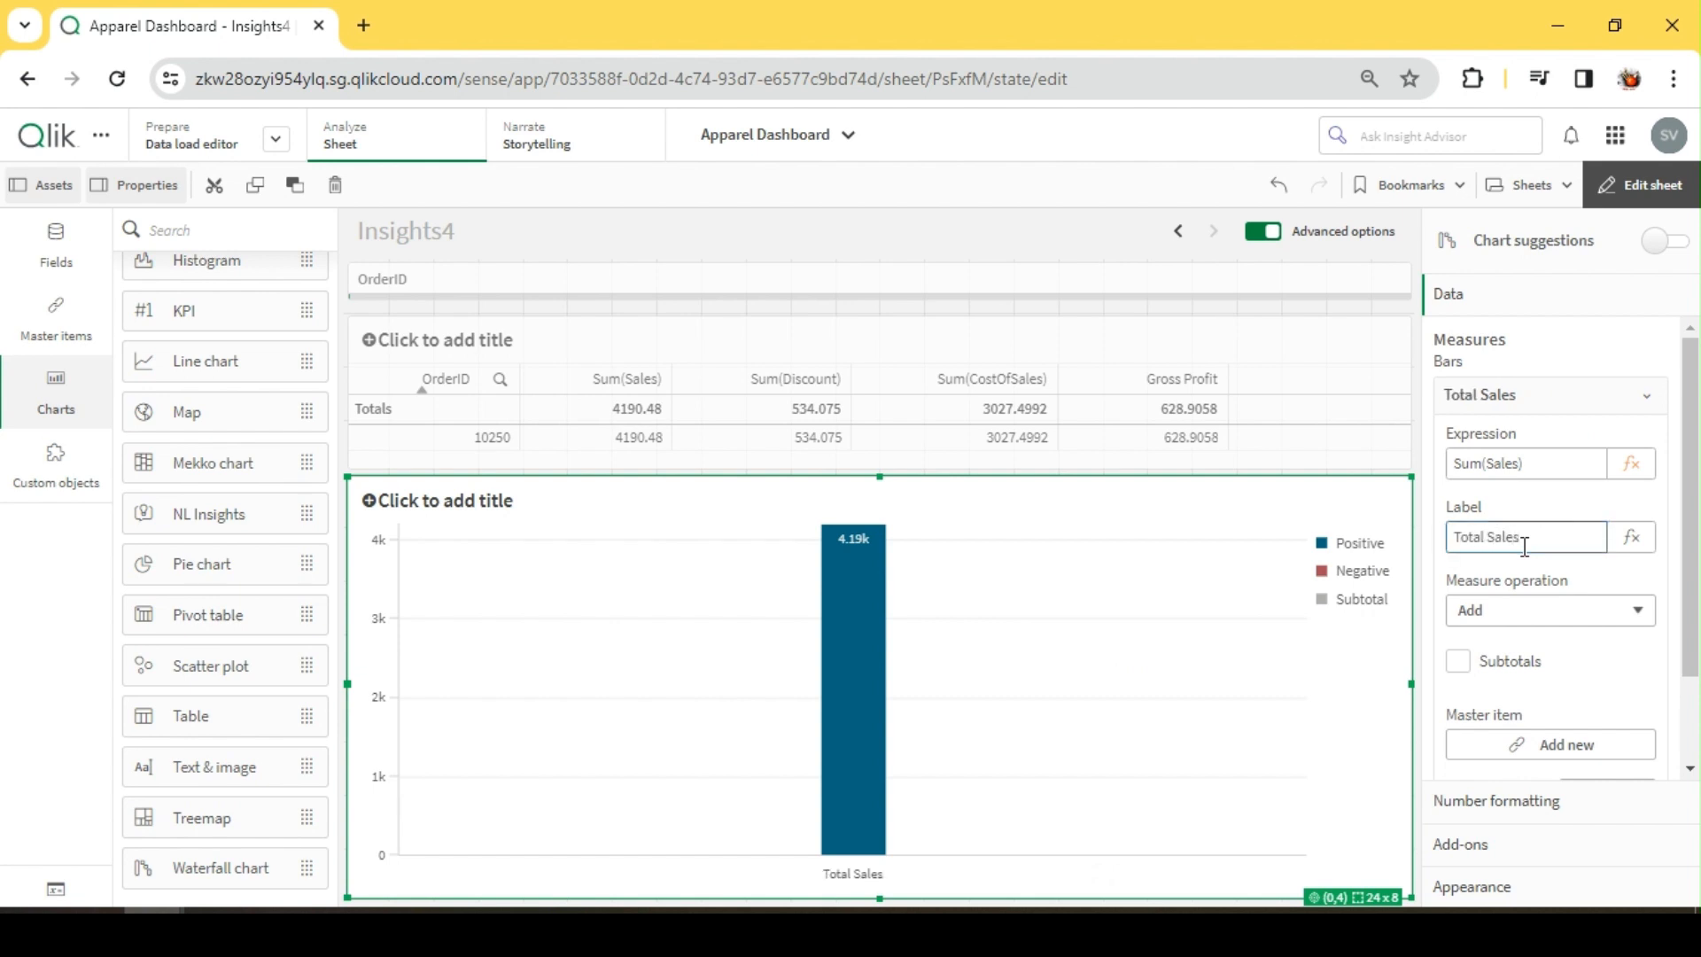
pyautogui.click(1551, 401)
pyautogui.click(1560, 454)
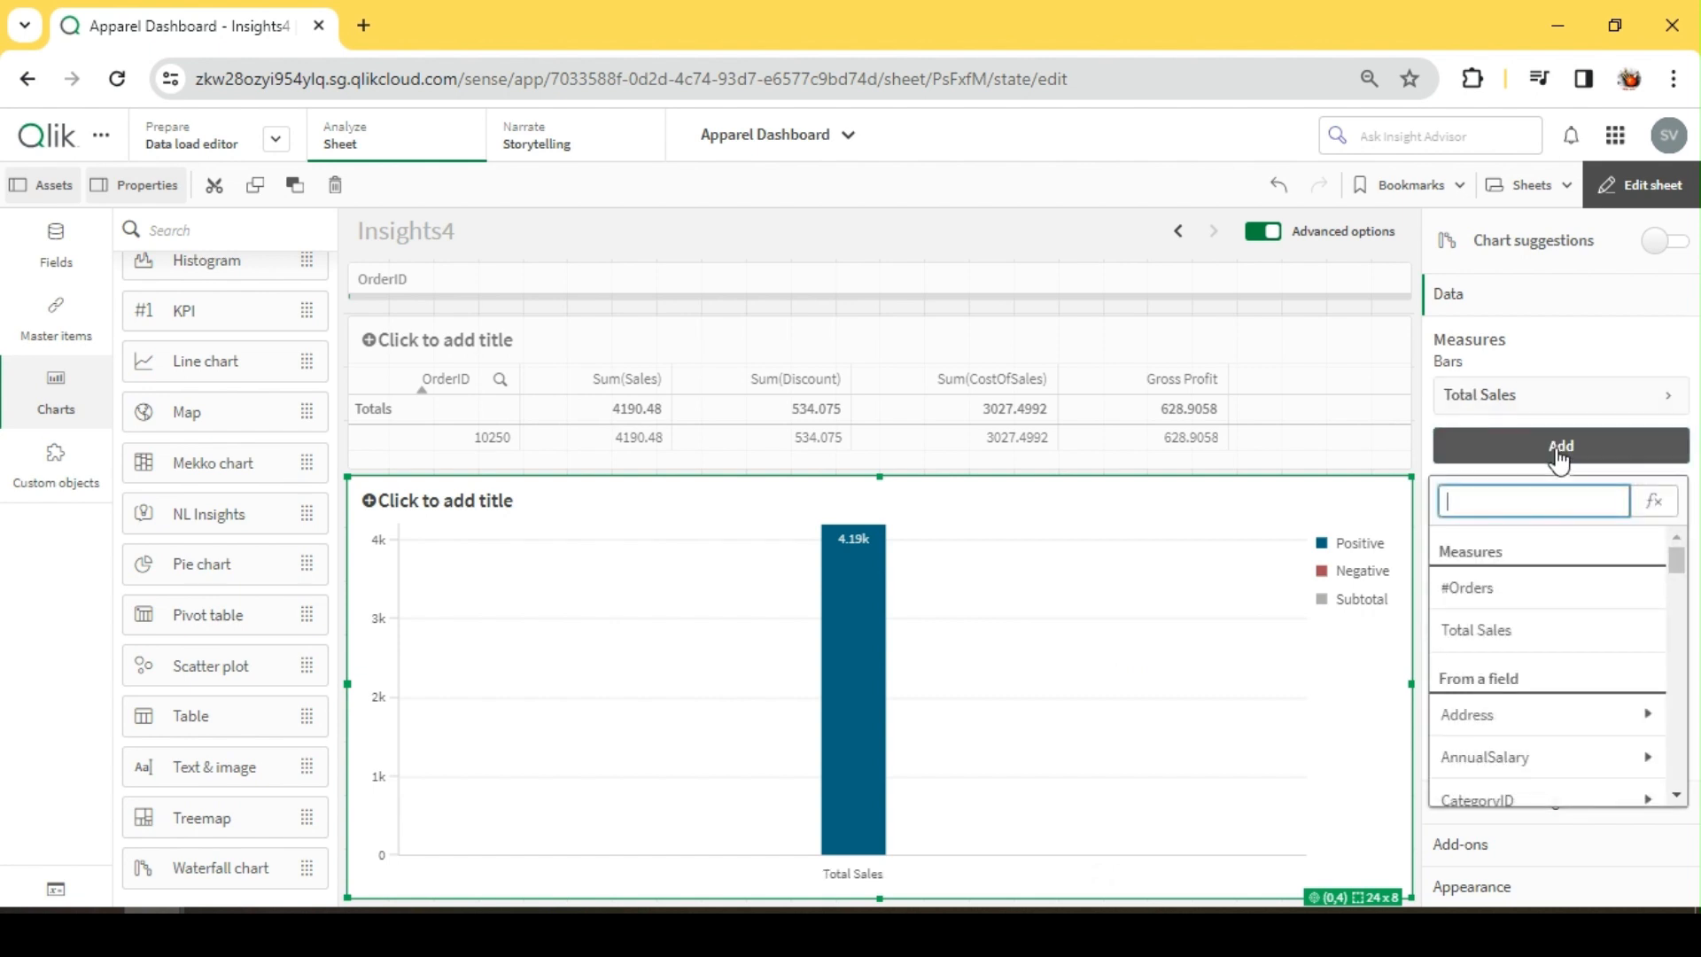
pyautogui.click(1544, 403)
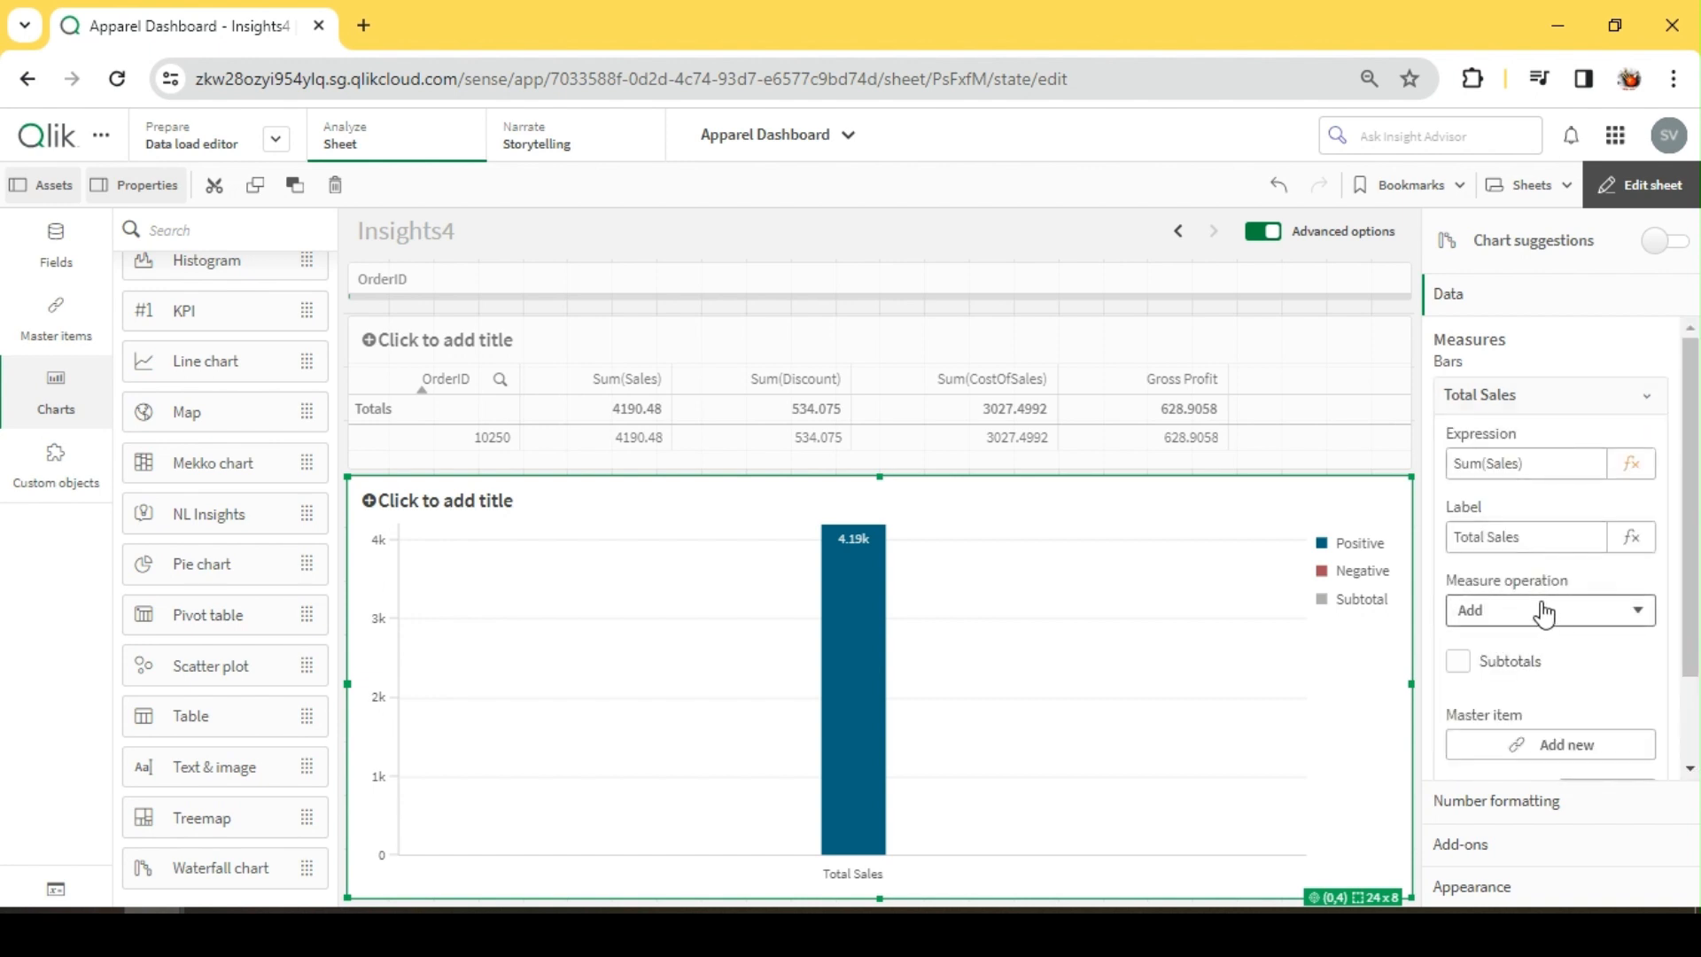
pyautogui.click(1526, 395)
# Add a second measure to the waterfall chart that aggregates the Discount field as Sum(Discount)
pyautogui.click(1532, 452)
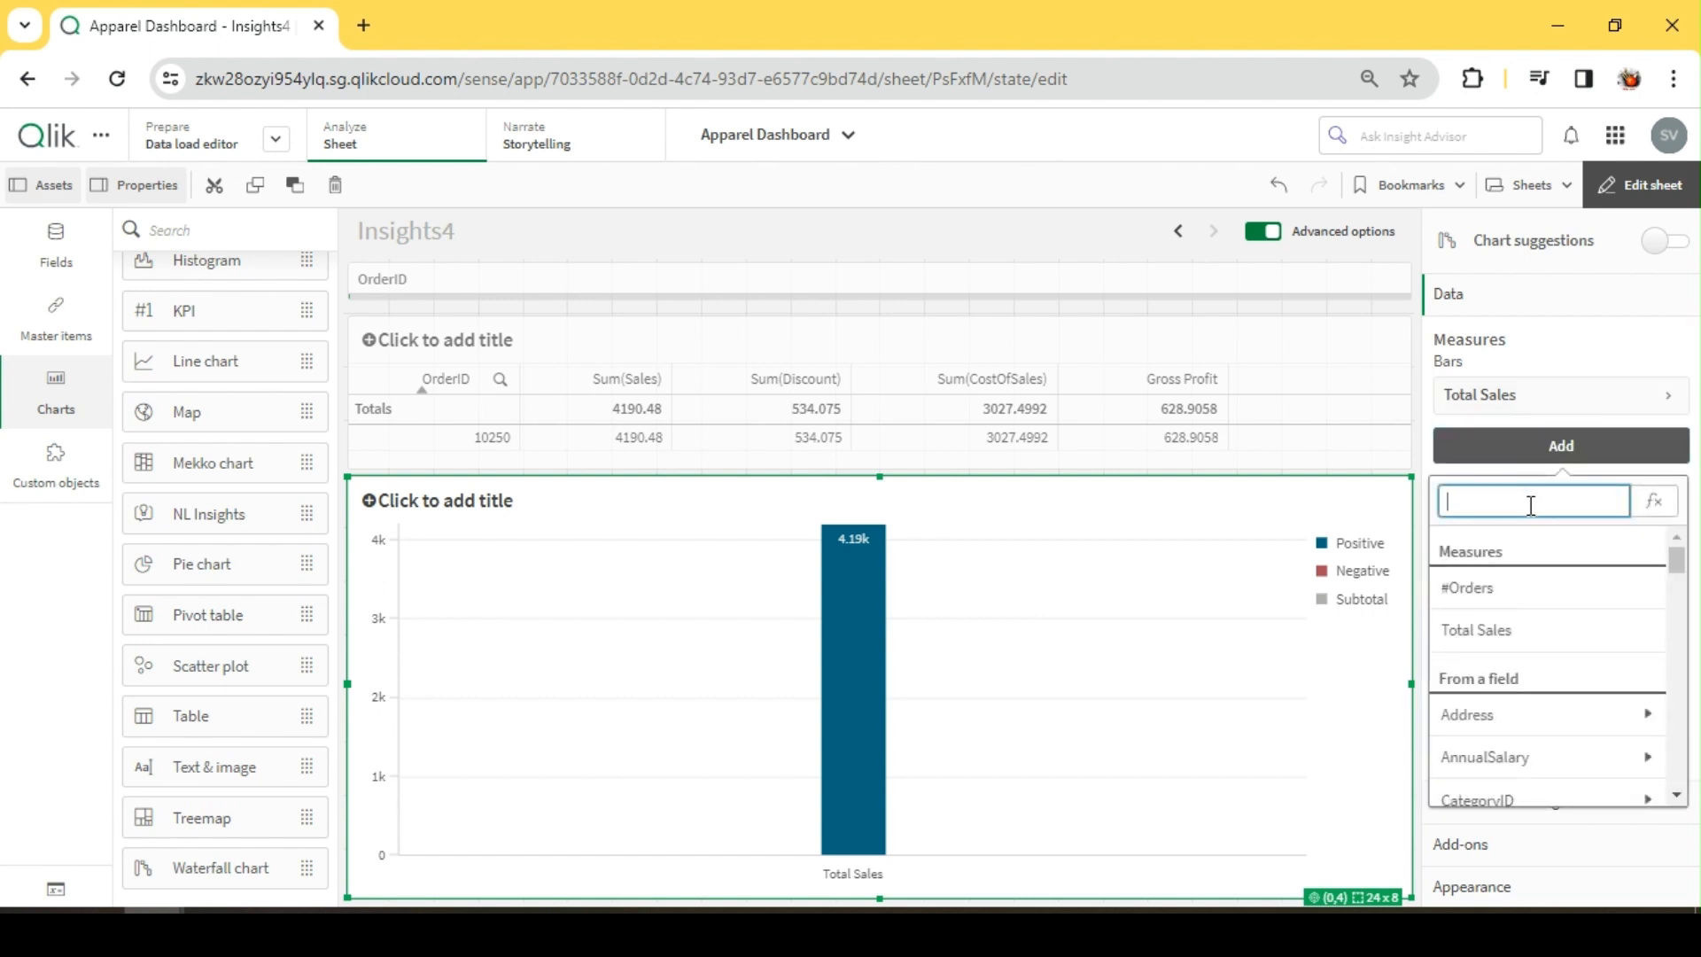
pyautogui.write('dis')
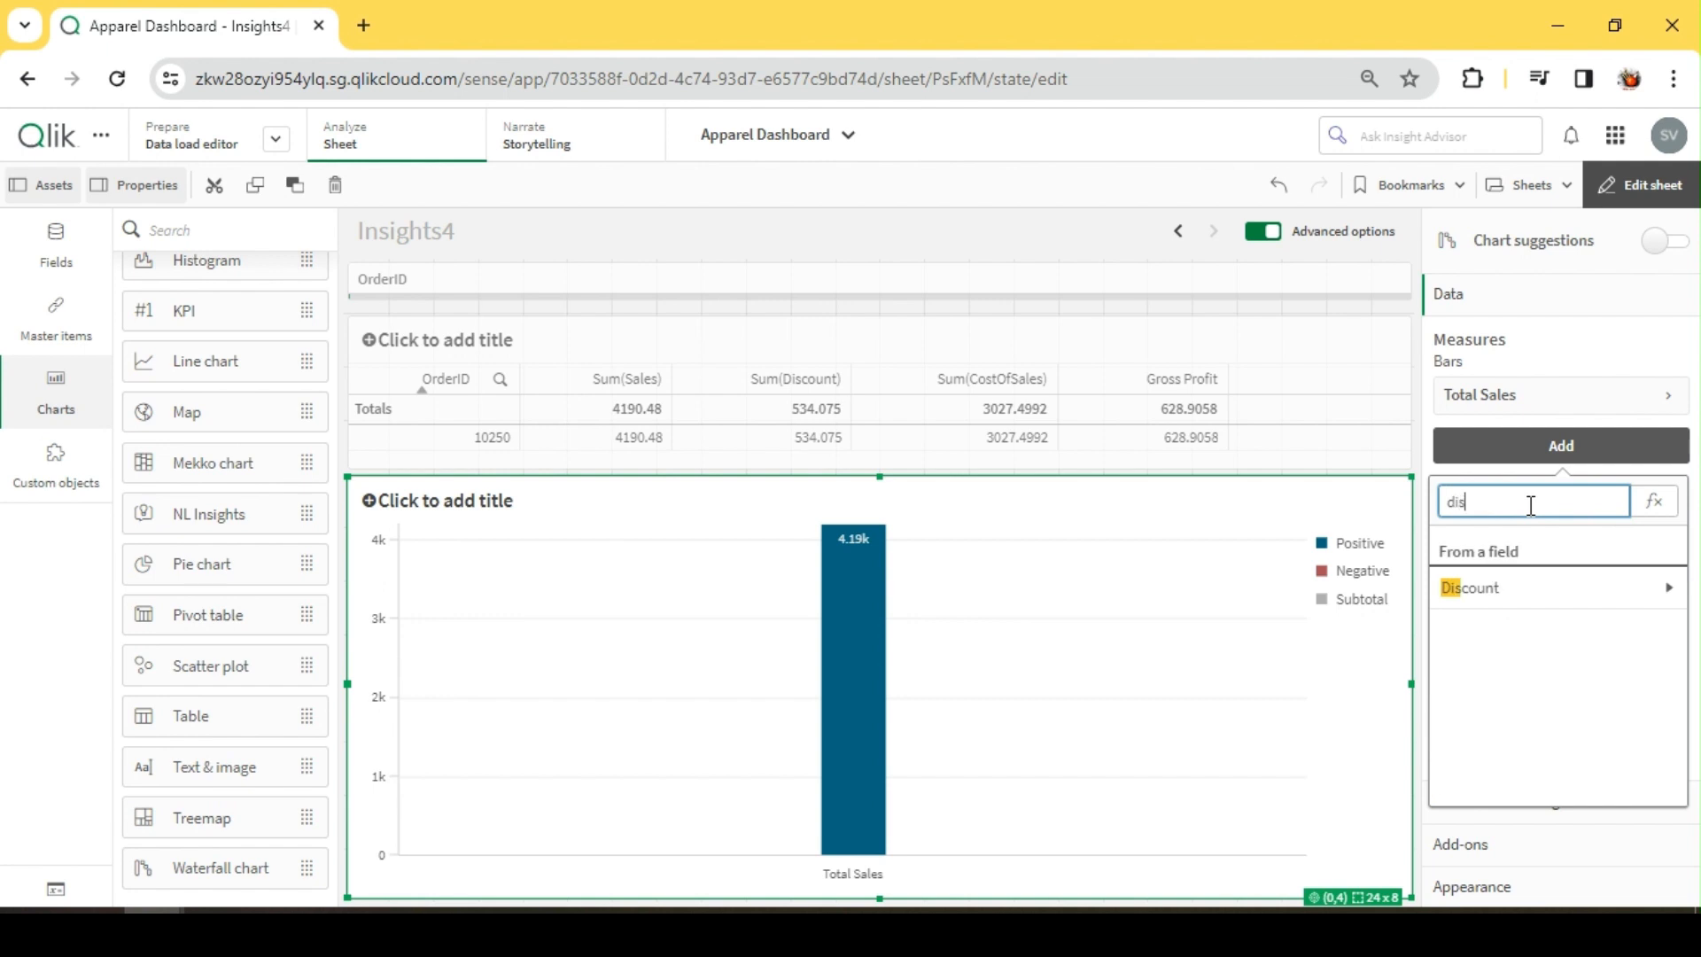
pyautogui.click(1539, 590)
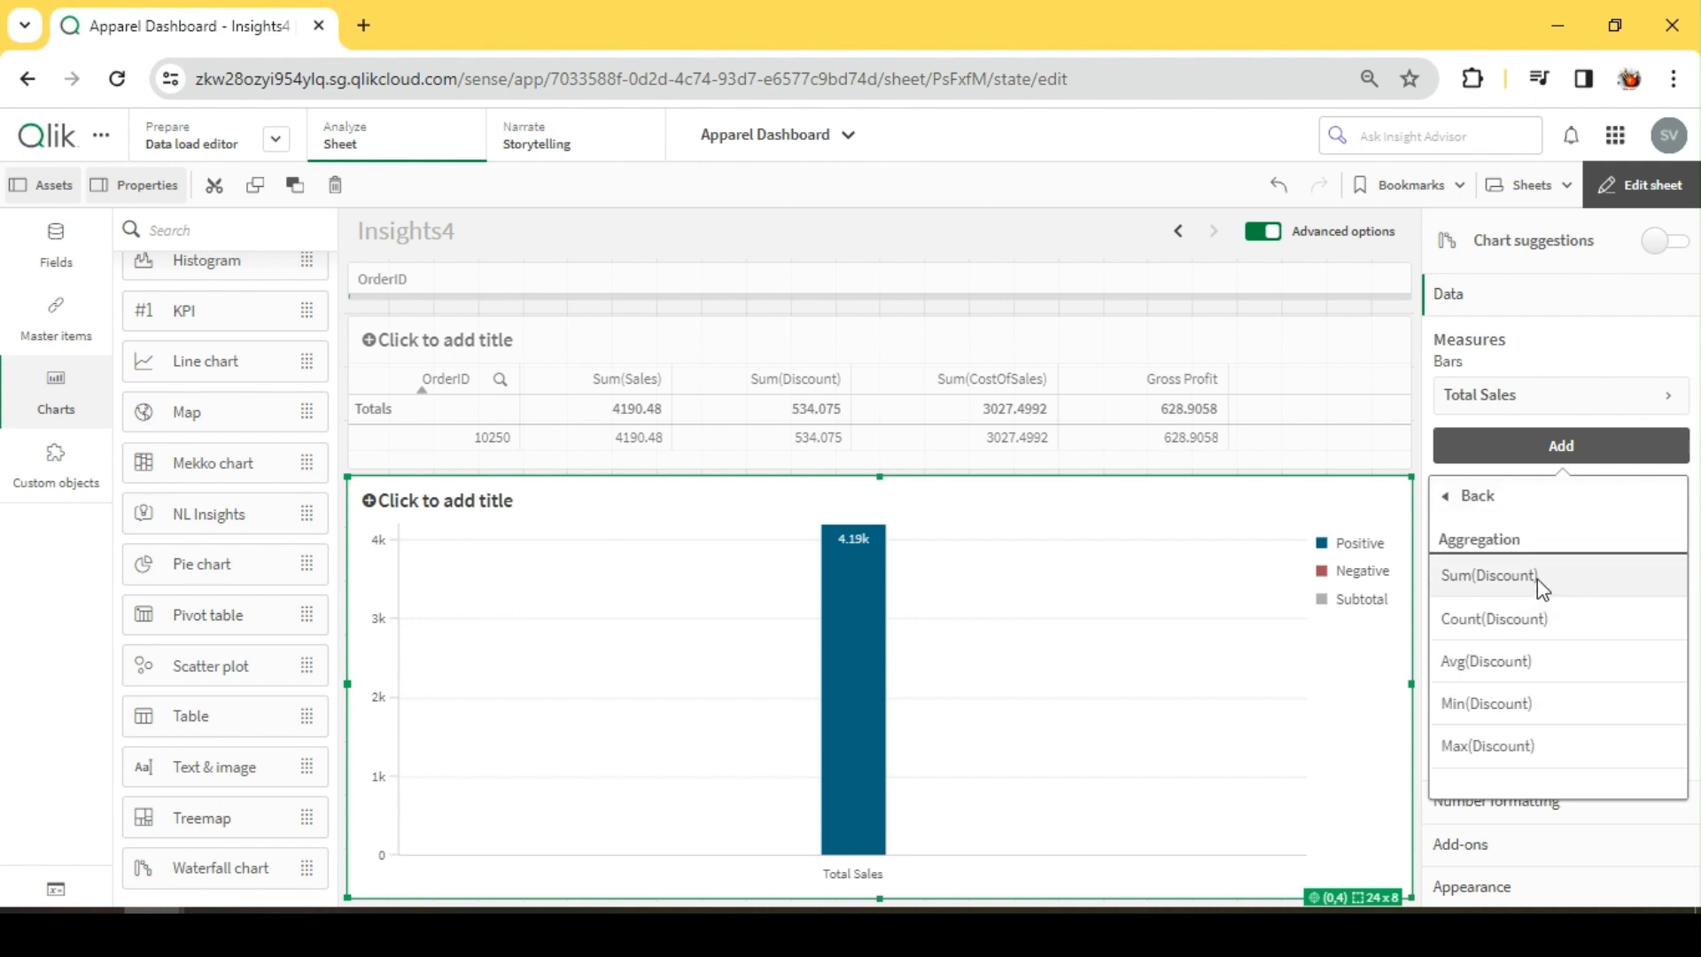
pyautogui.click(1538, 578)
# Set the measure operation of the waterfall chart's Discount measure to Subtract
pyautogui.click(1471, 449)
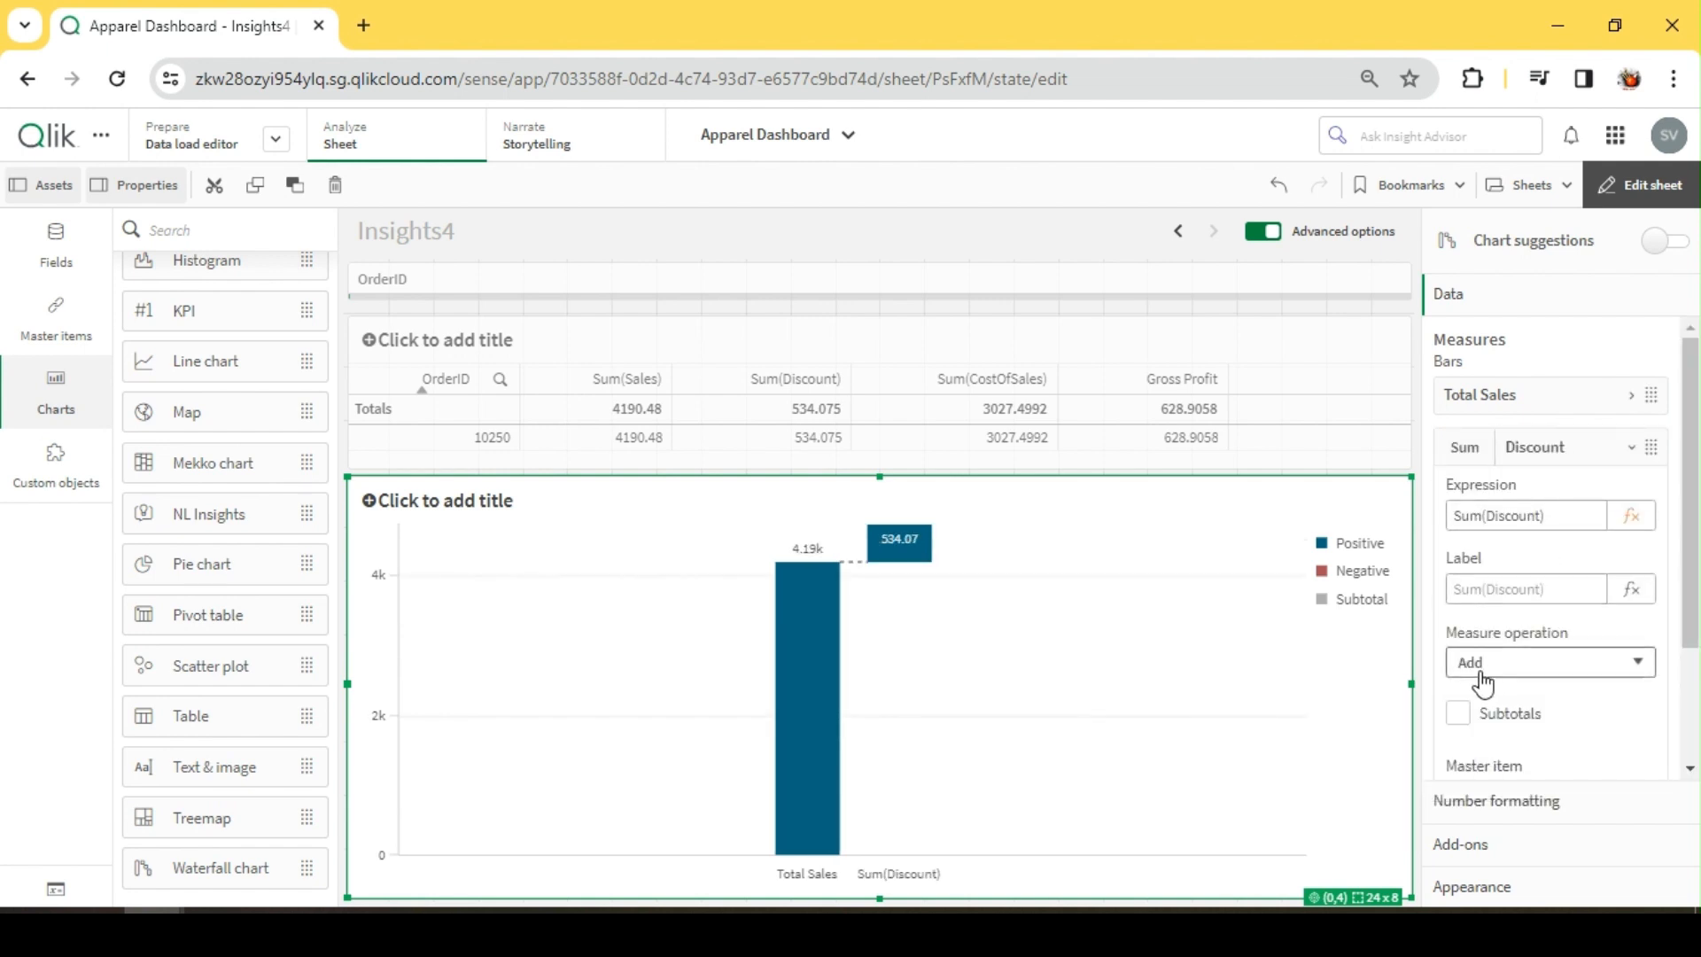
pyautogui.click(1538, 666)
pyautogui.click(1522, 714)
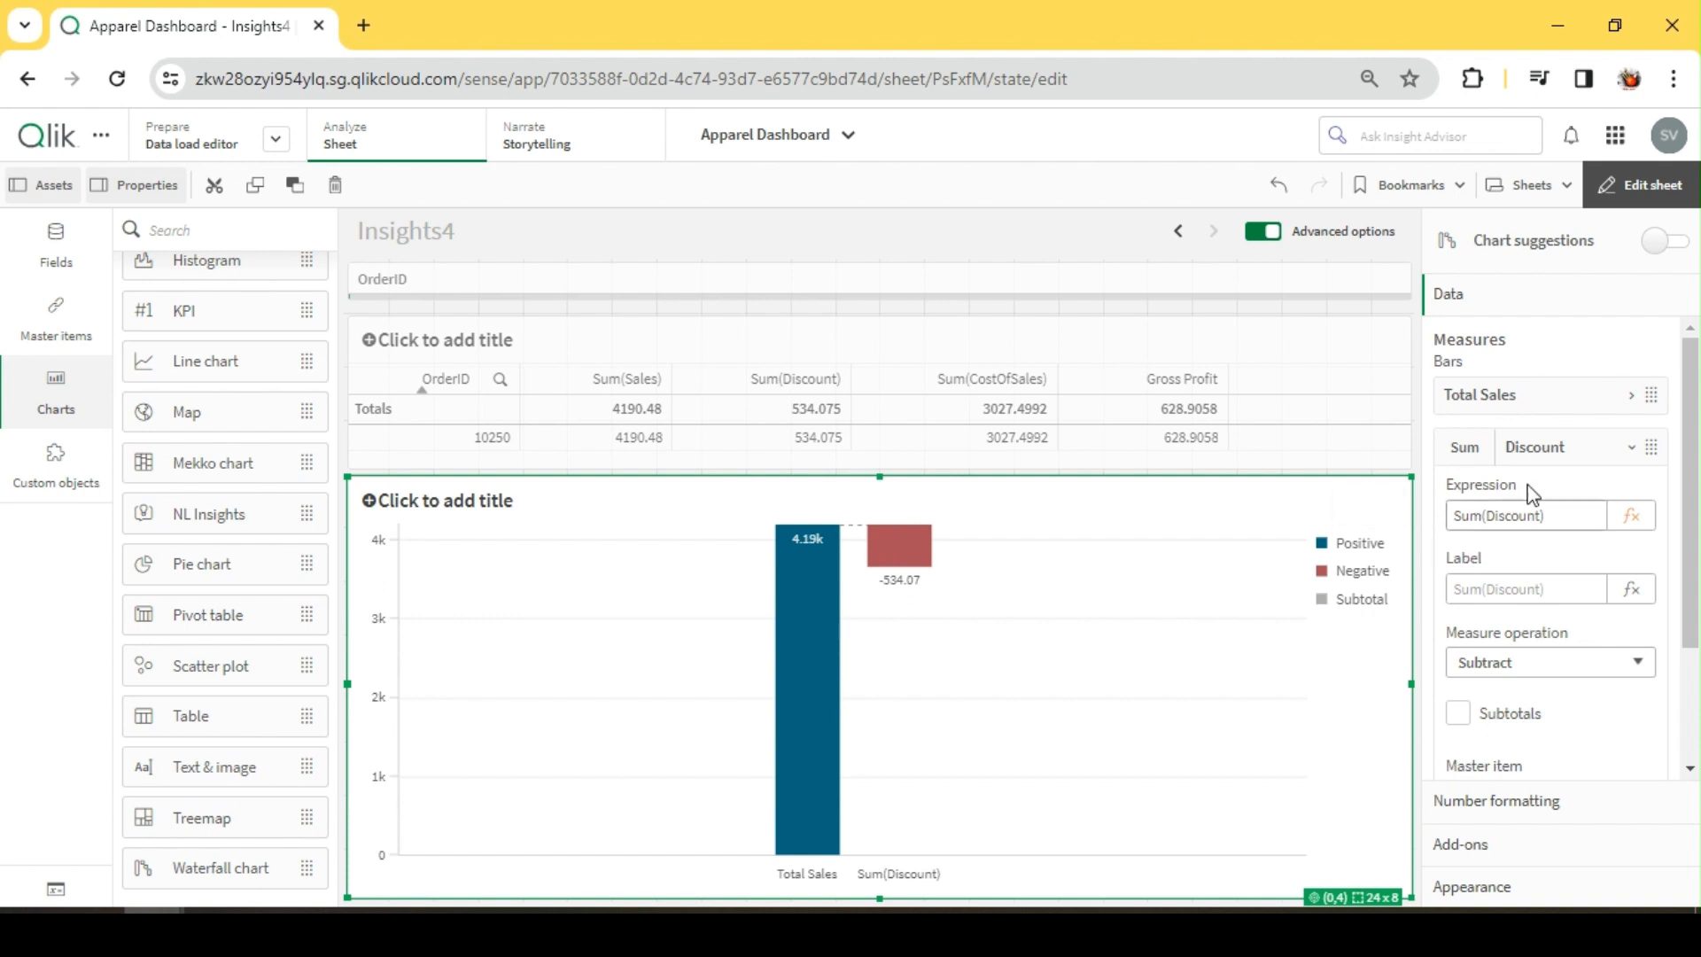
pyautogui.click(1573, 446)
# Add a third measure to the waterfall chart that aggregates the CostOfSales field as Sum(CostOfSales)
pyautogui.click(1560, 501)
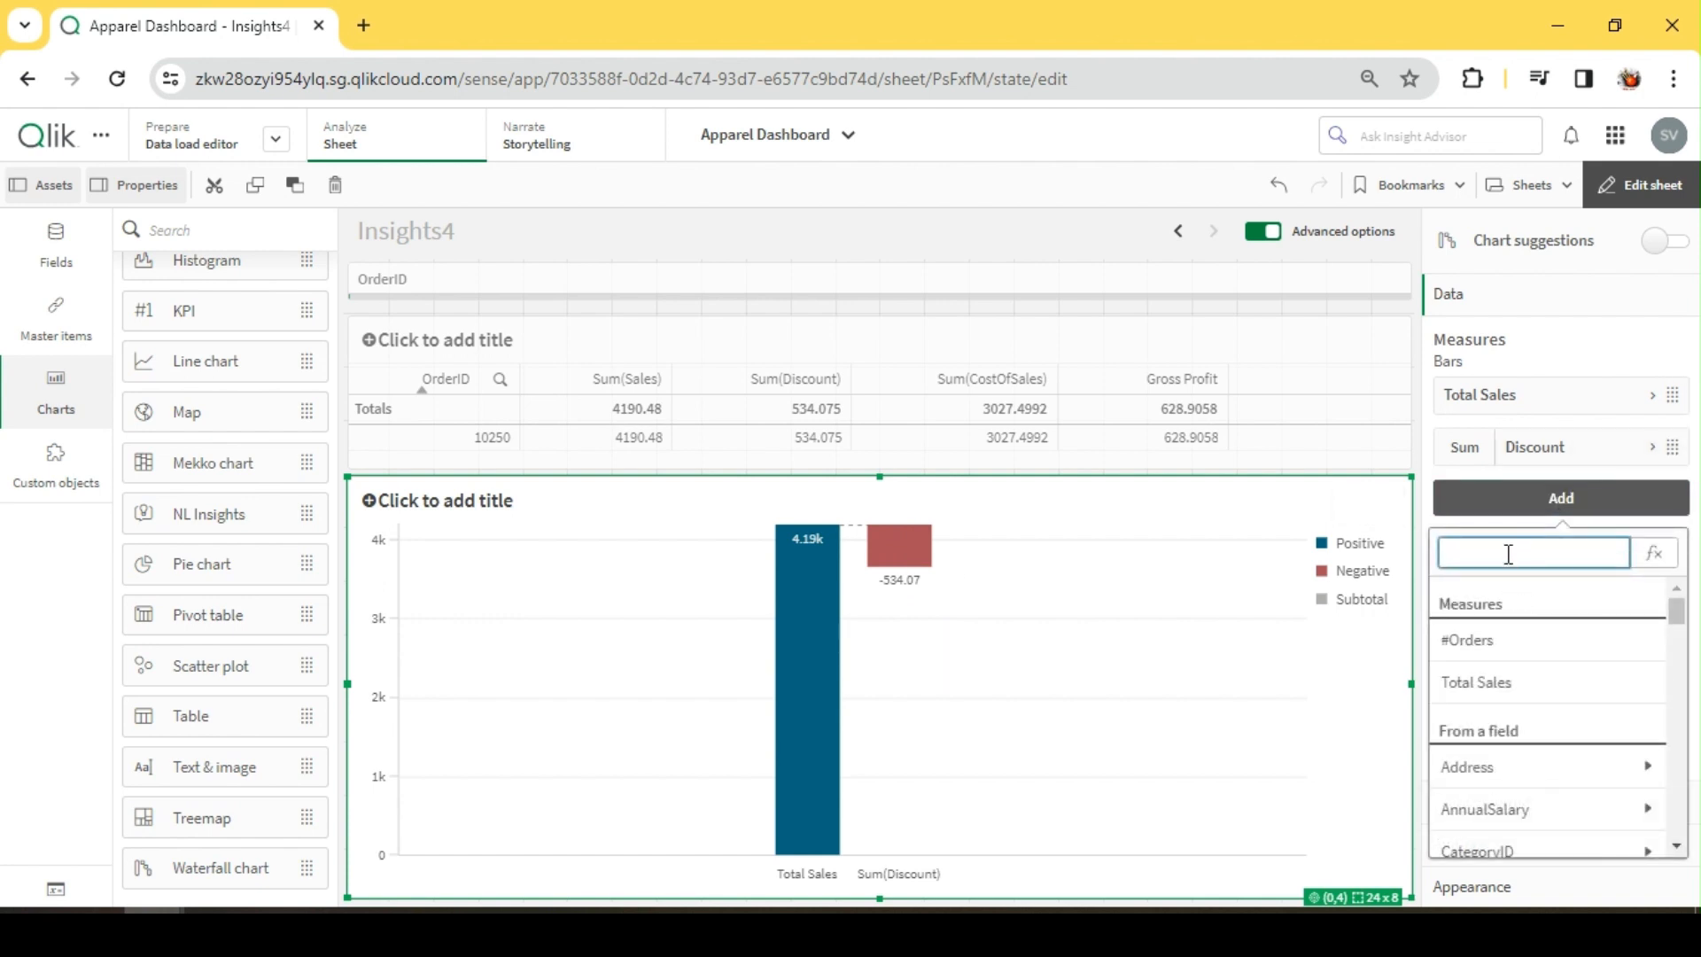
pyautogui.write('cos')
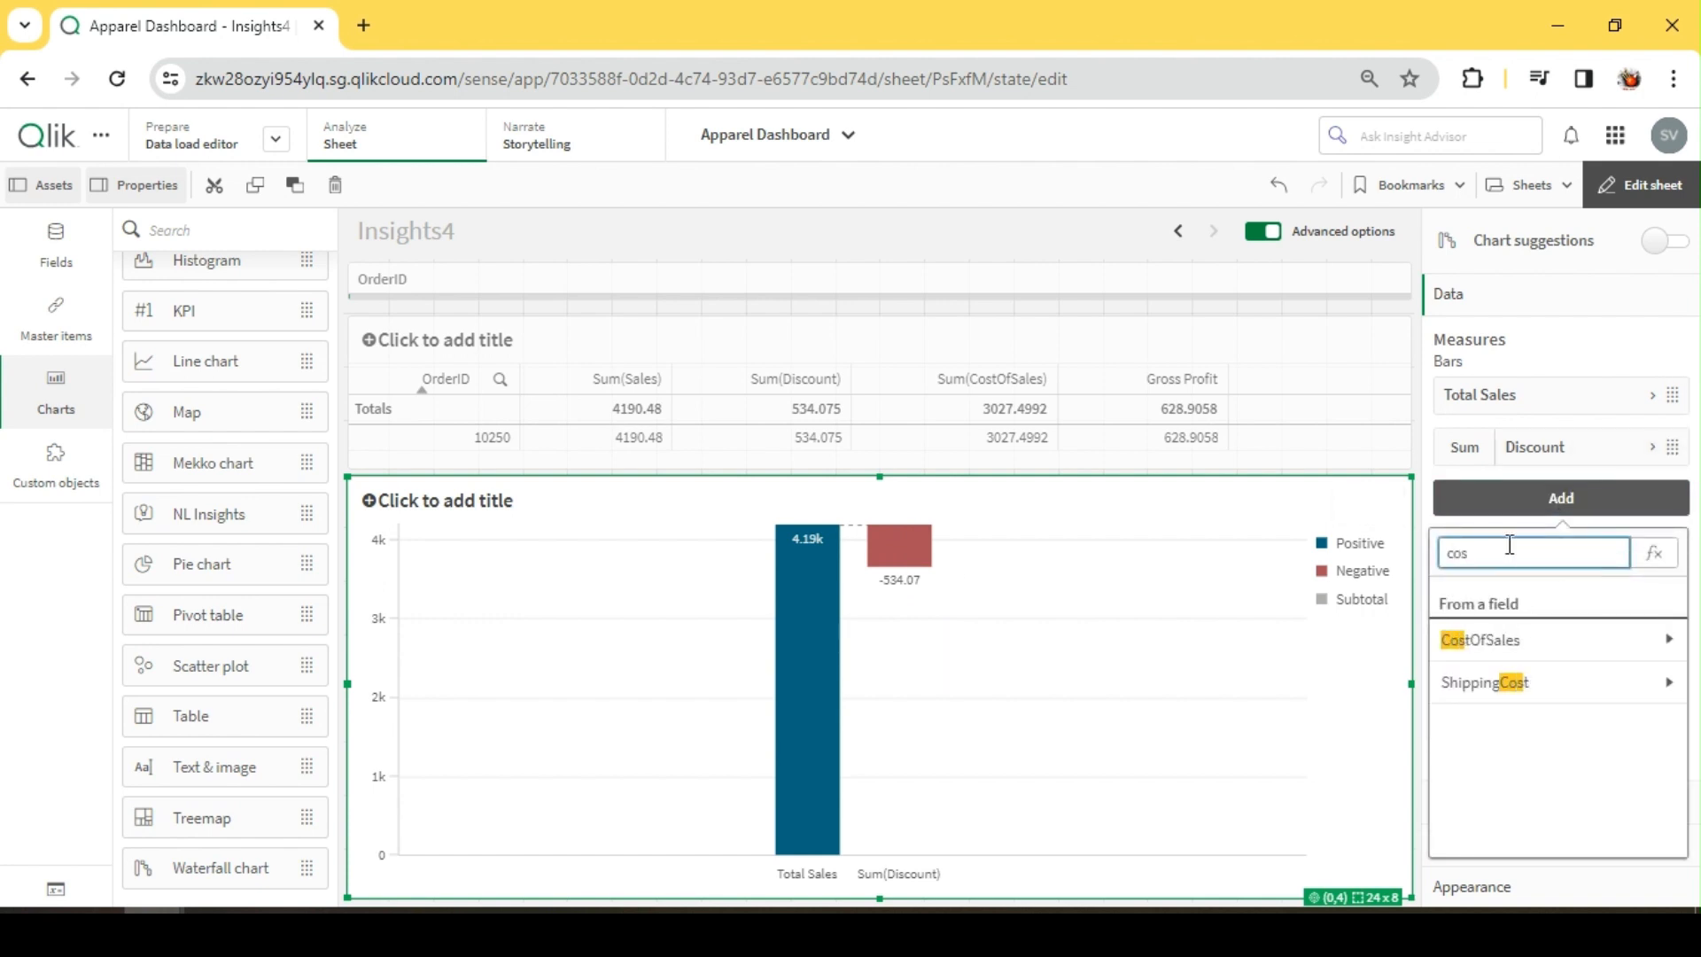
pyautogui.click(1559, 640)
pyautogui.click(1521, 640)
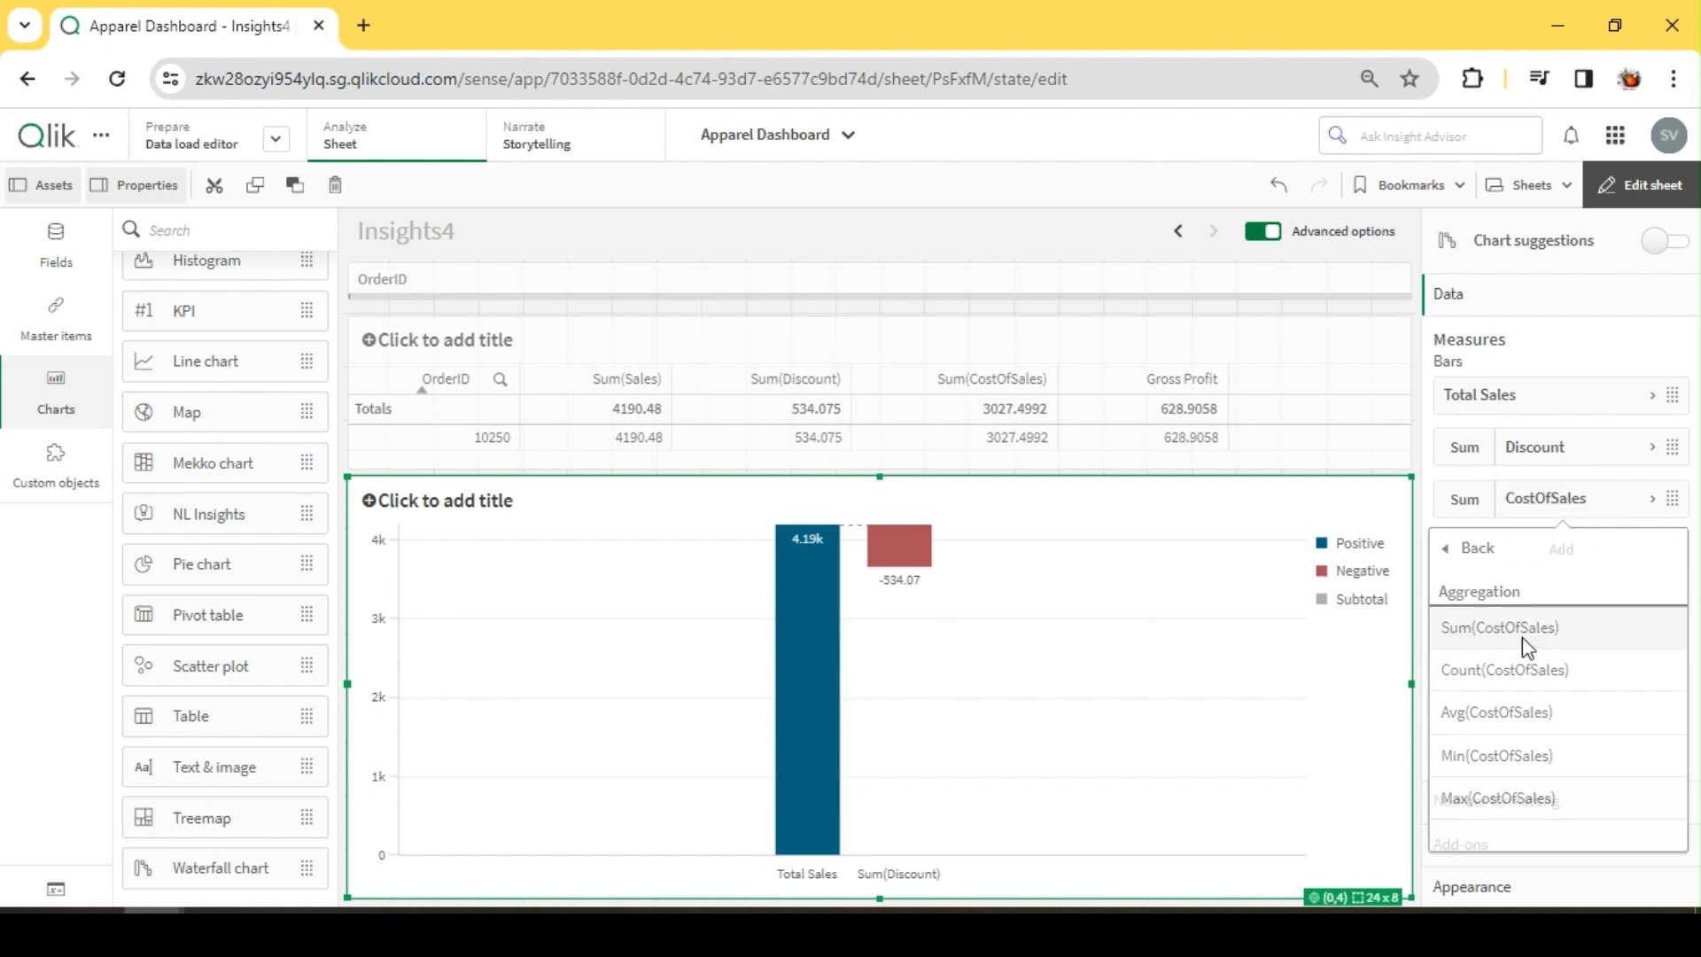
# Set the measure operation of the waterfall chart's CostOfSales measure to Subtract
pyautogui.click(1557, 498)
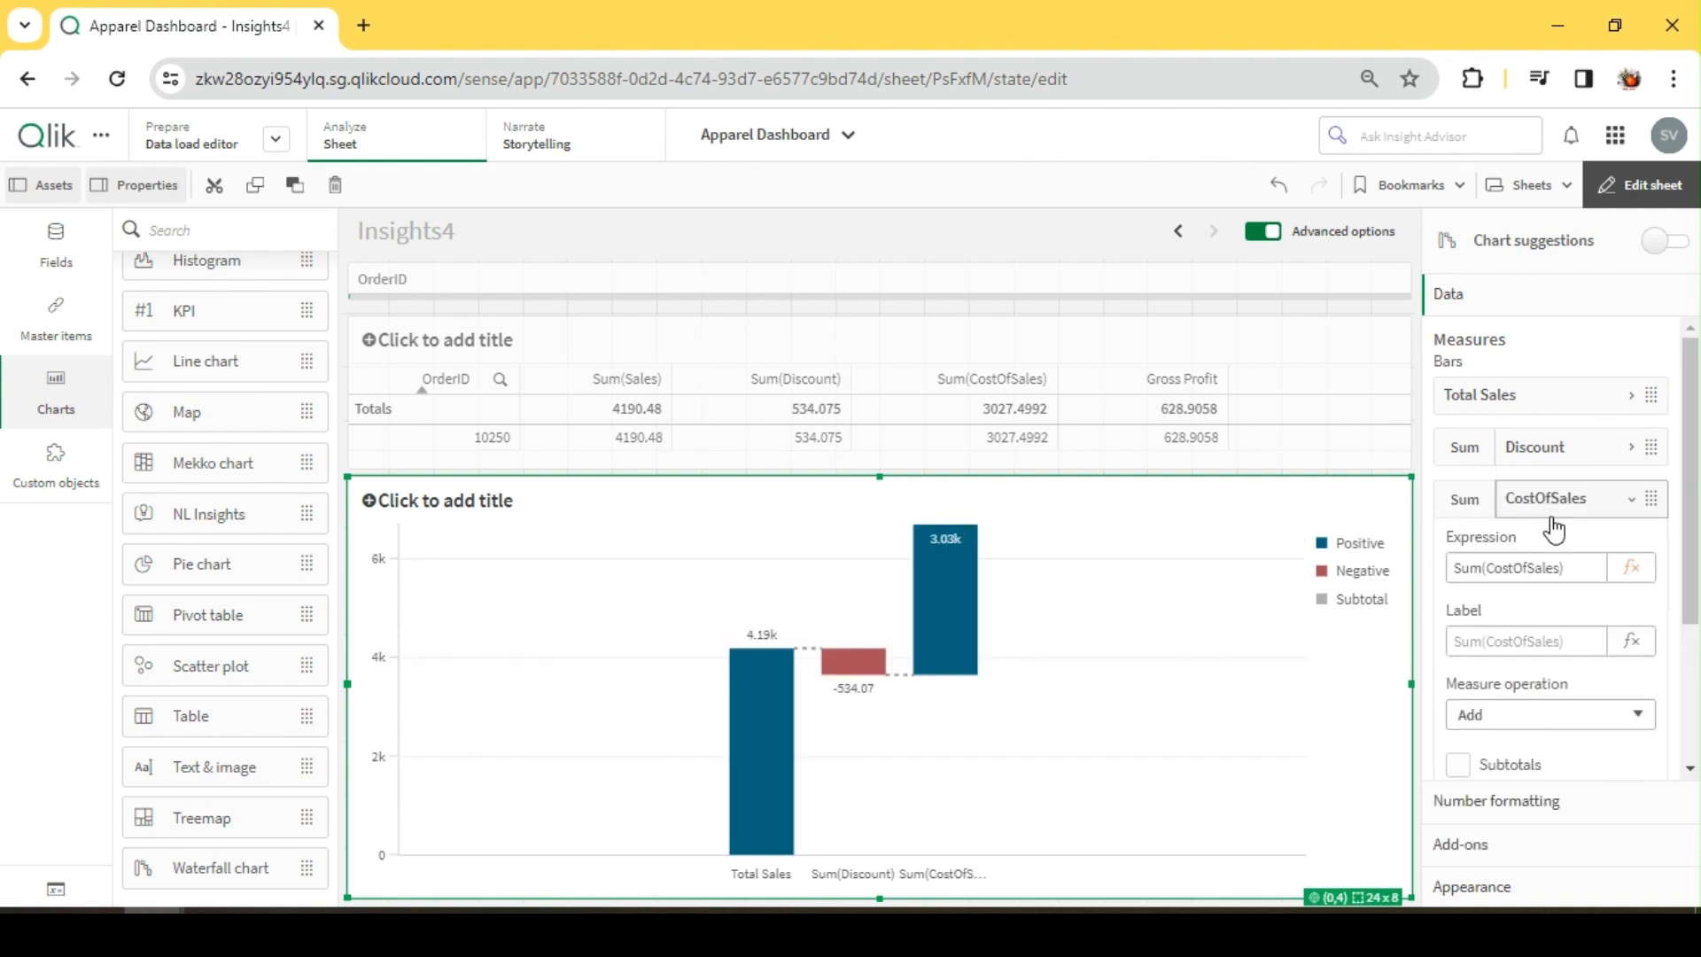
pyautogui.click(1509, 717)
pyautogui.click(1497, 756)
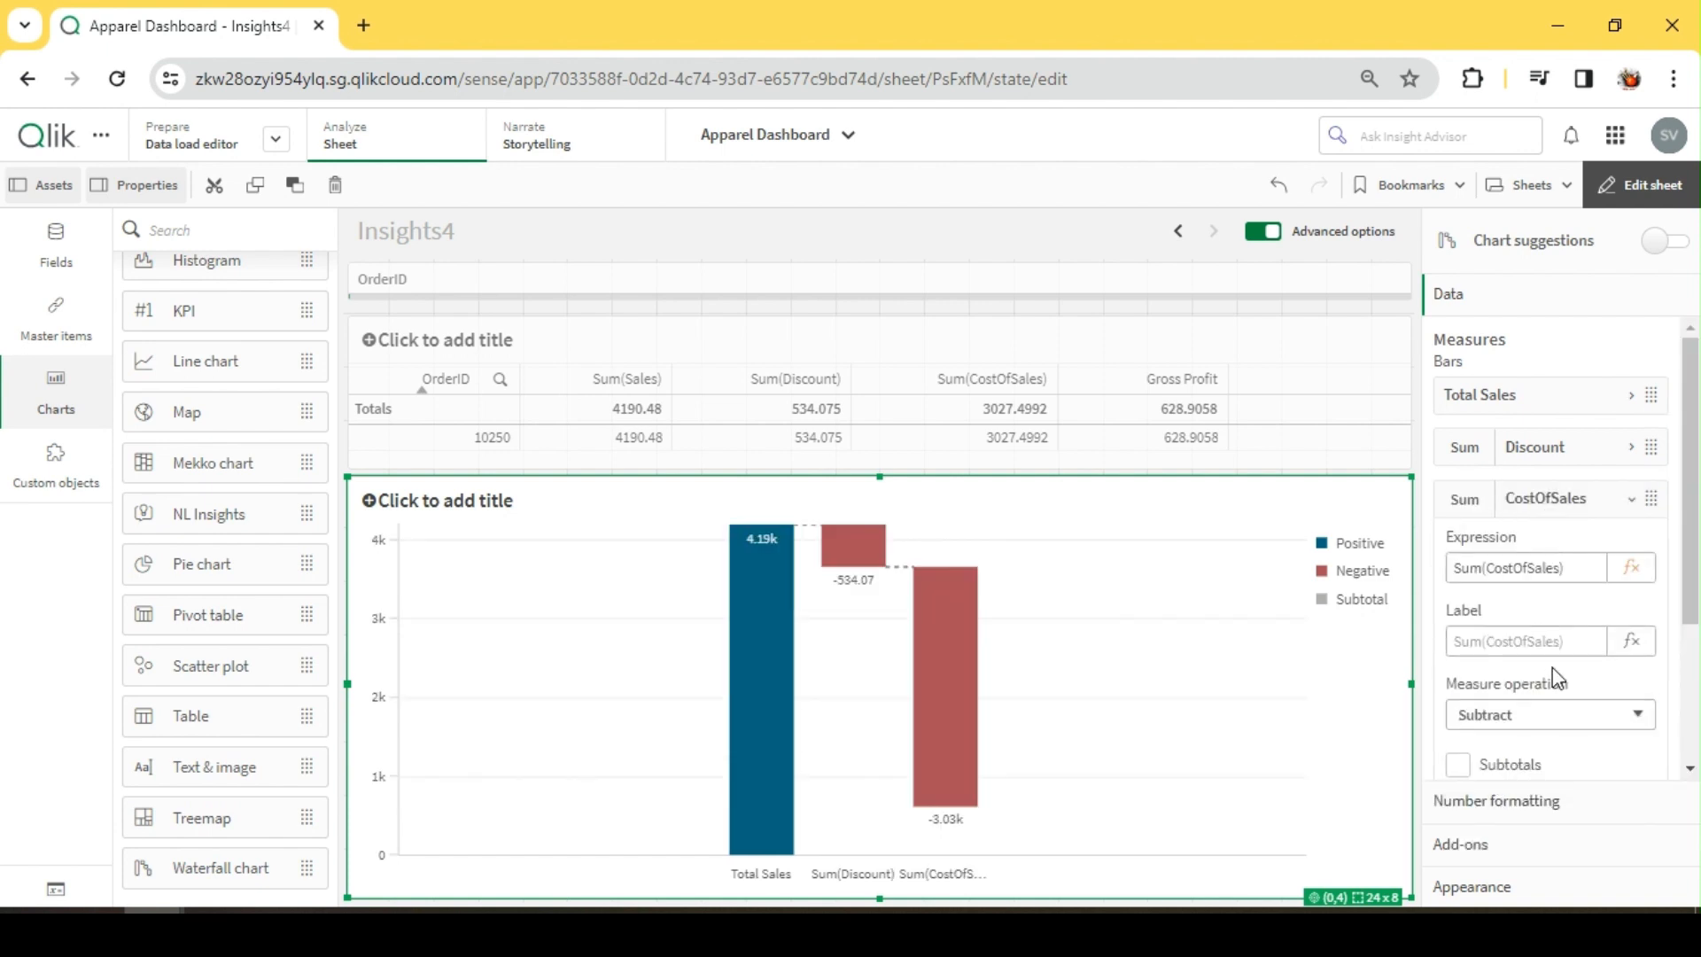
pyautogui.click(1538, 506)
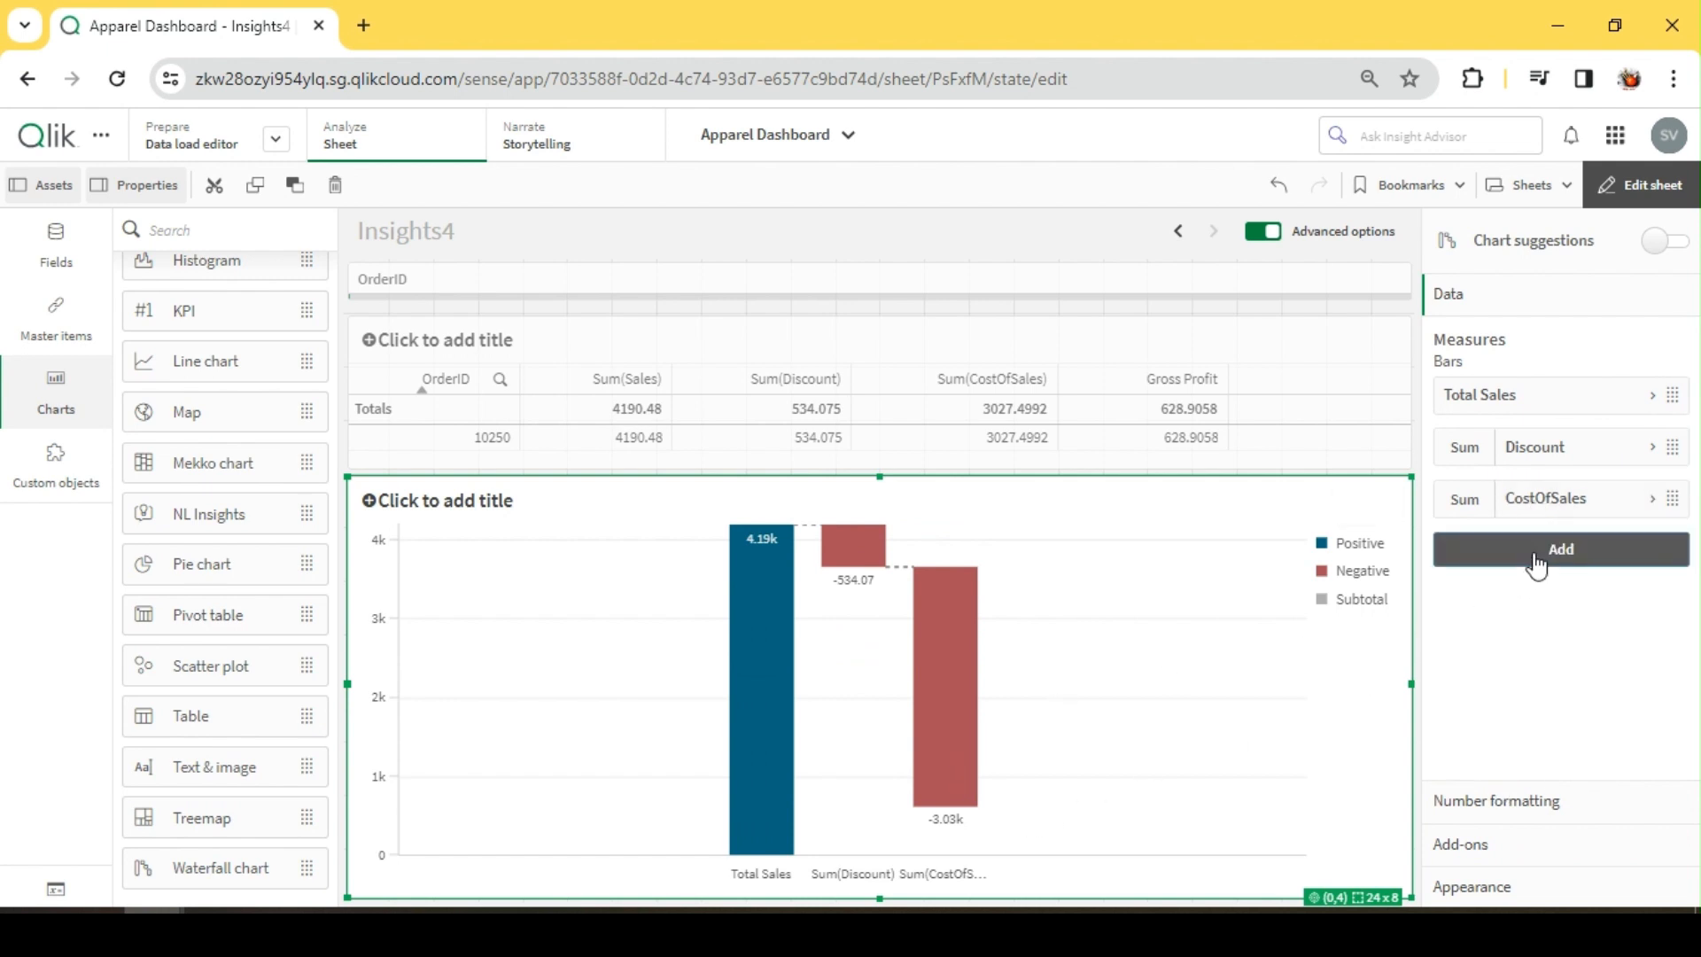
# Copy the full expression of the table's Gross Profit column, leaving the column itself unmodified
pyautogui.click(1537, 564)
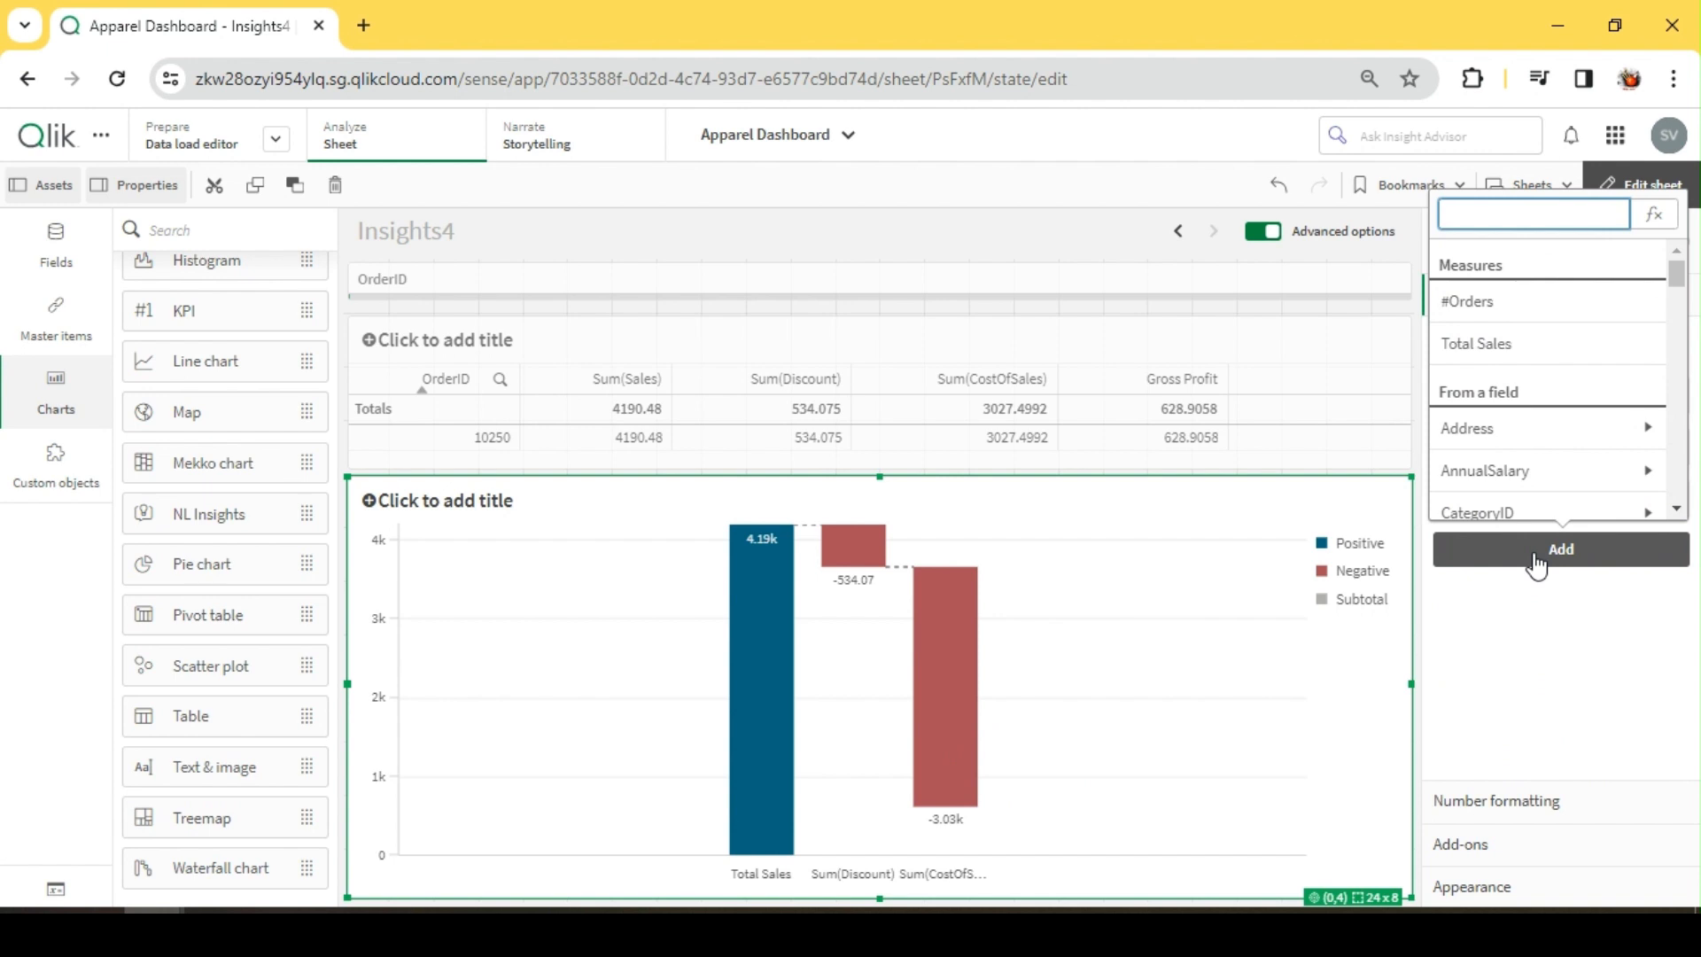
pyautogui.click(1547, 605)
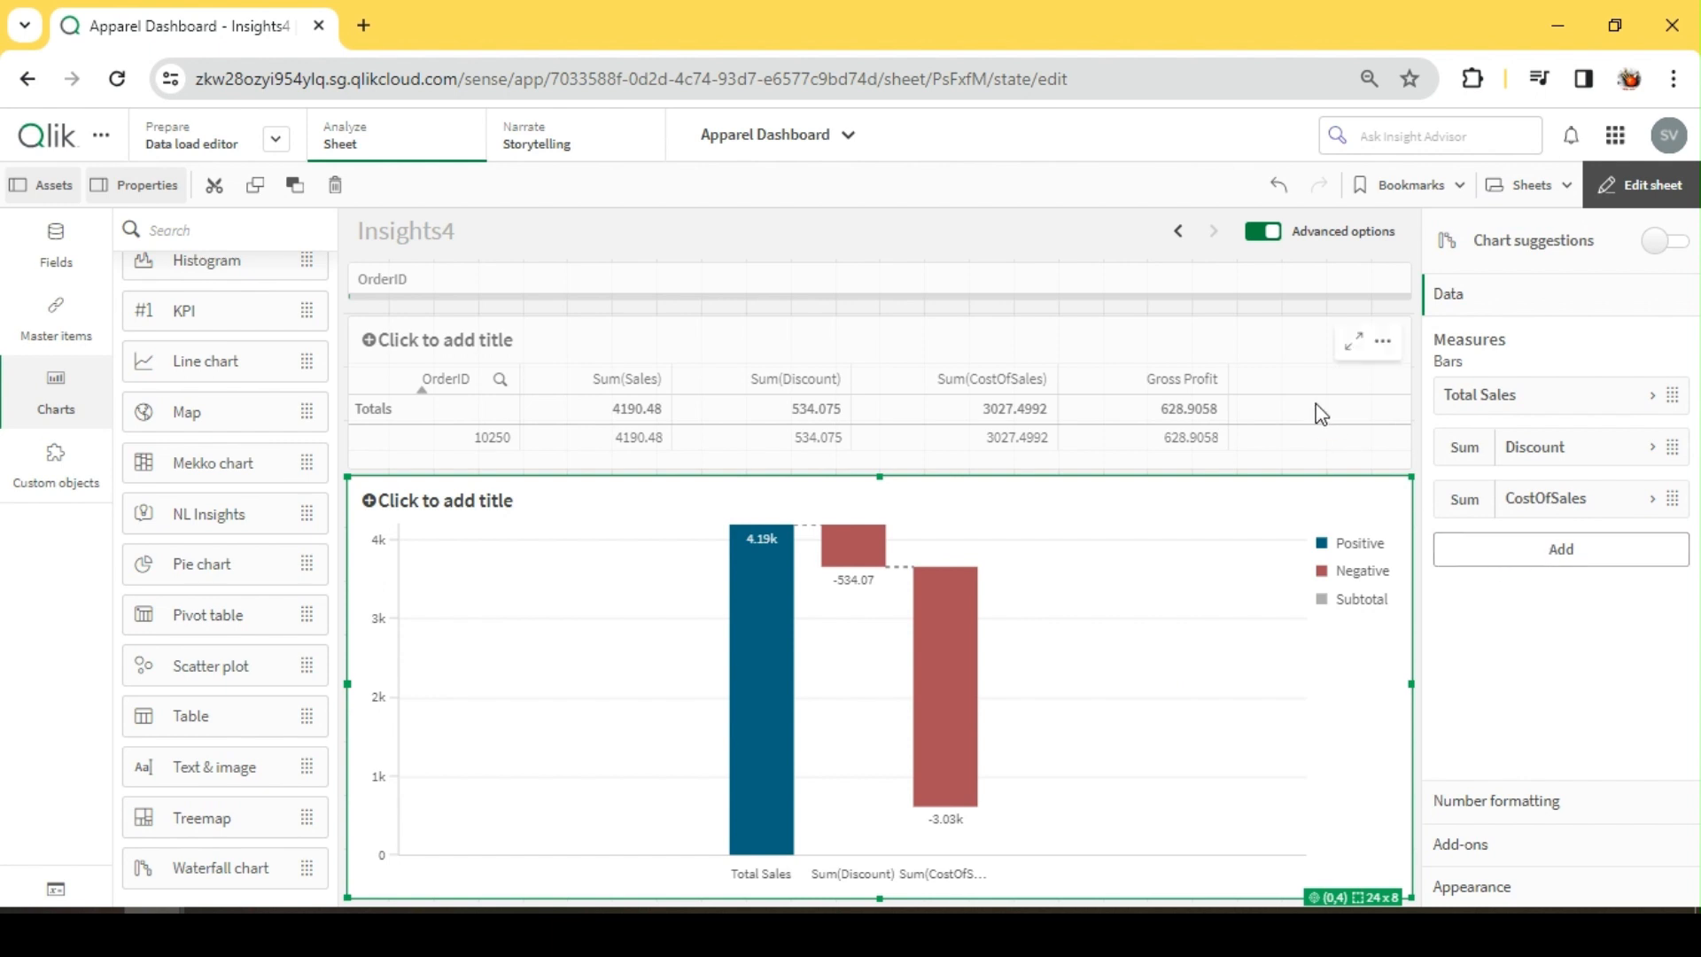
pyautogui.click(1175, 347)
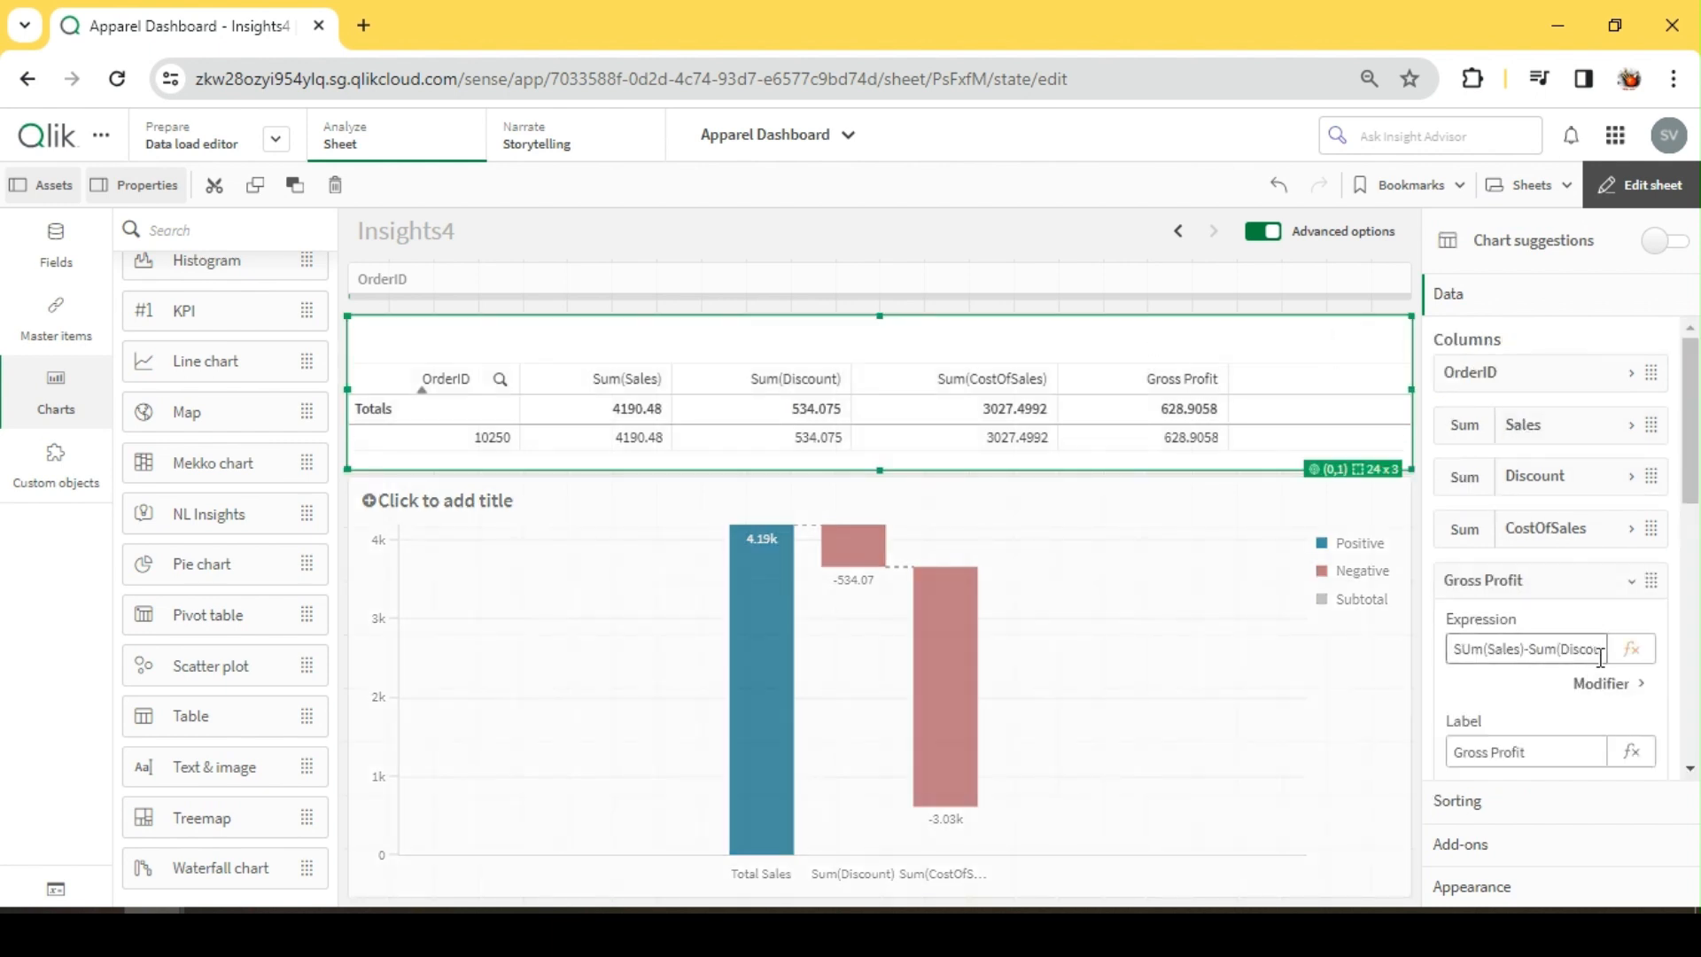
pyautogui.click(1631, 648)
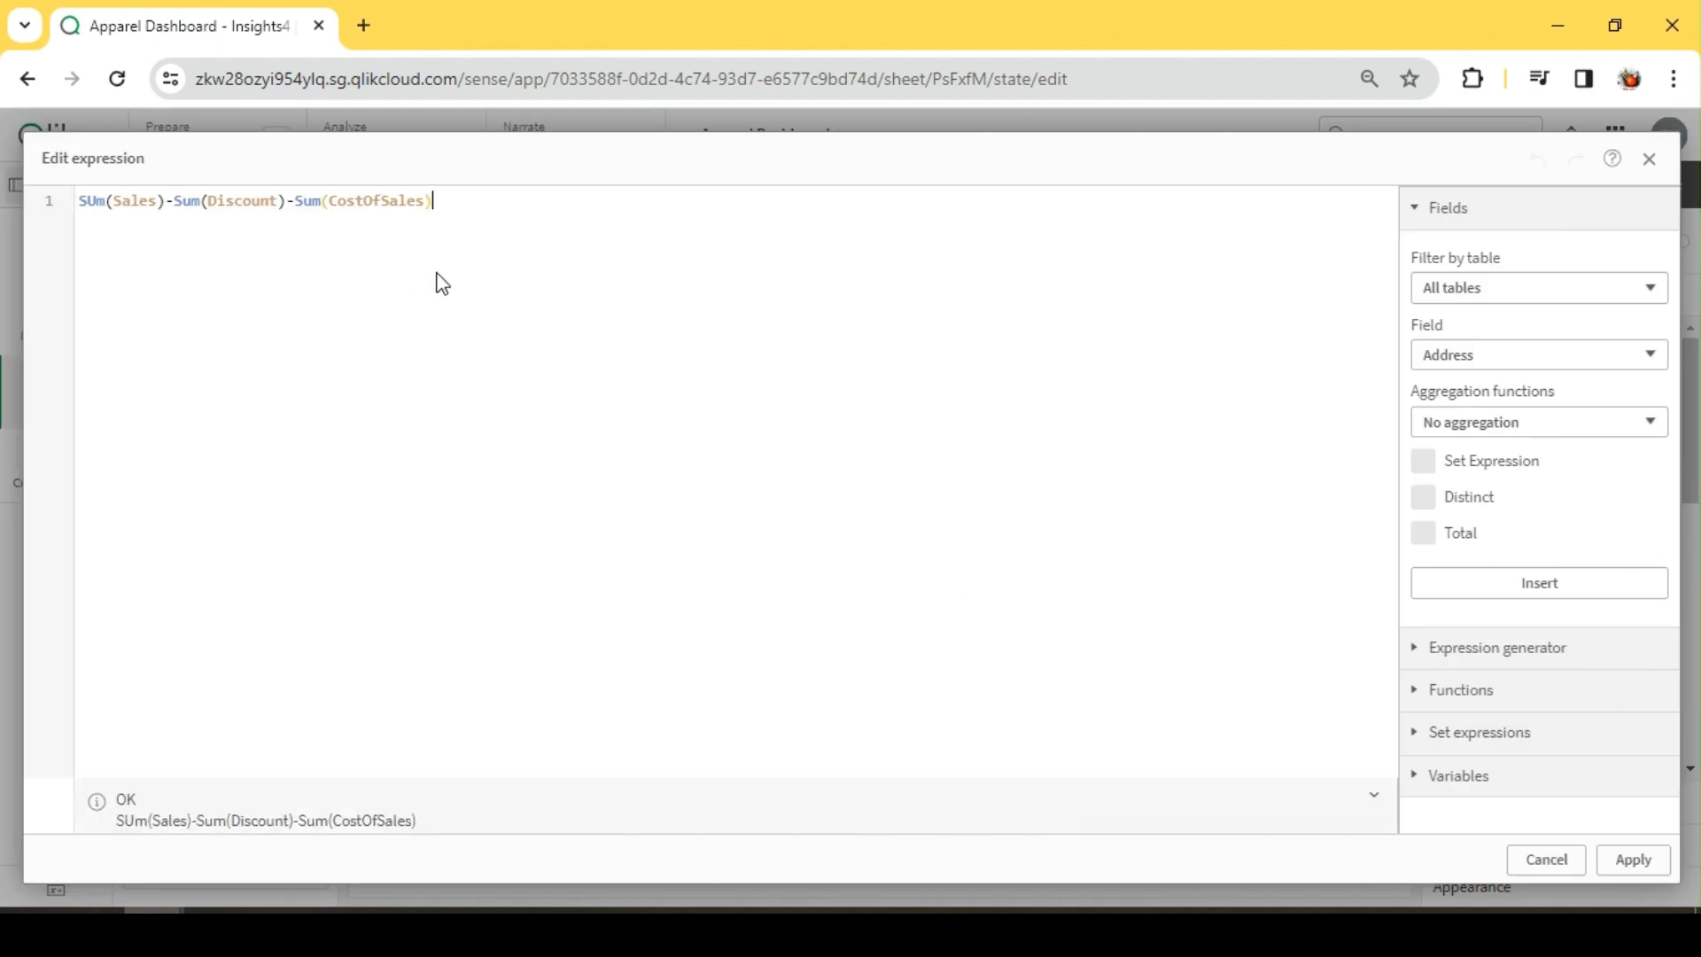
pyautogui.hotkey('ctrl', 'a')
pyautogui.hotkey('ctrl', 'c')
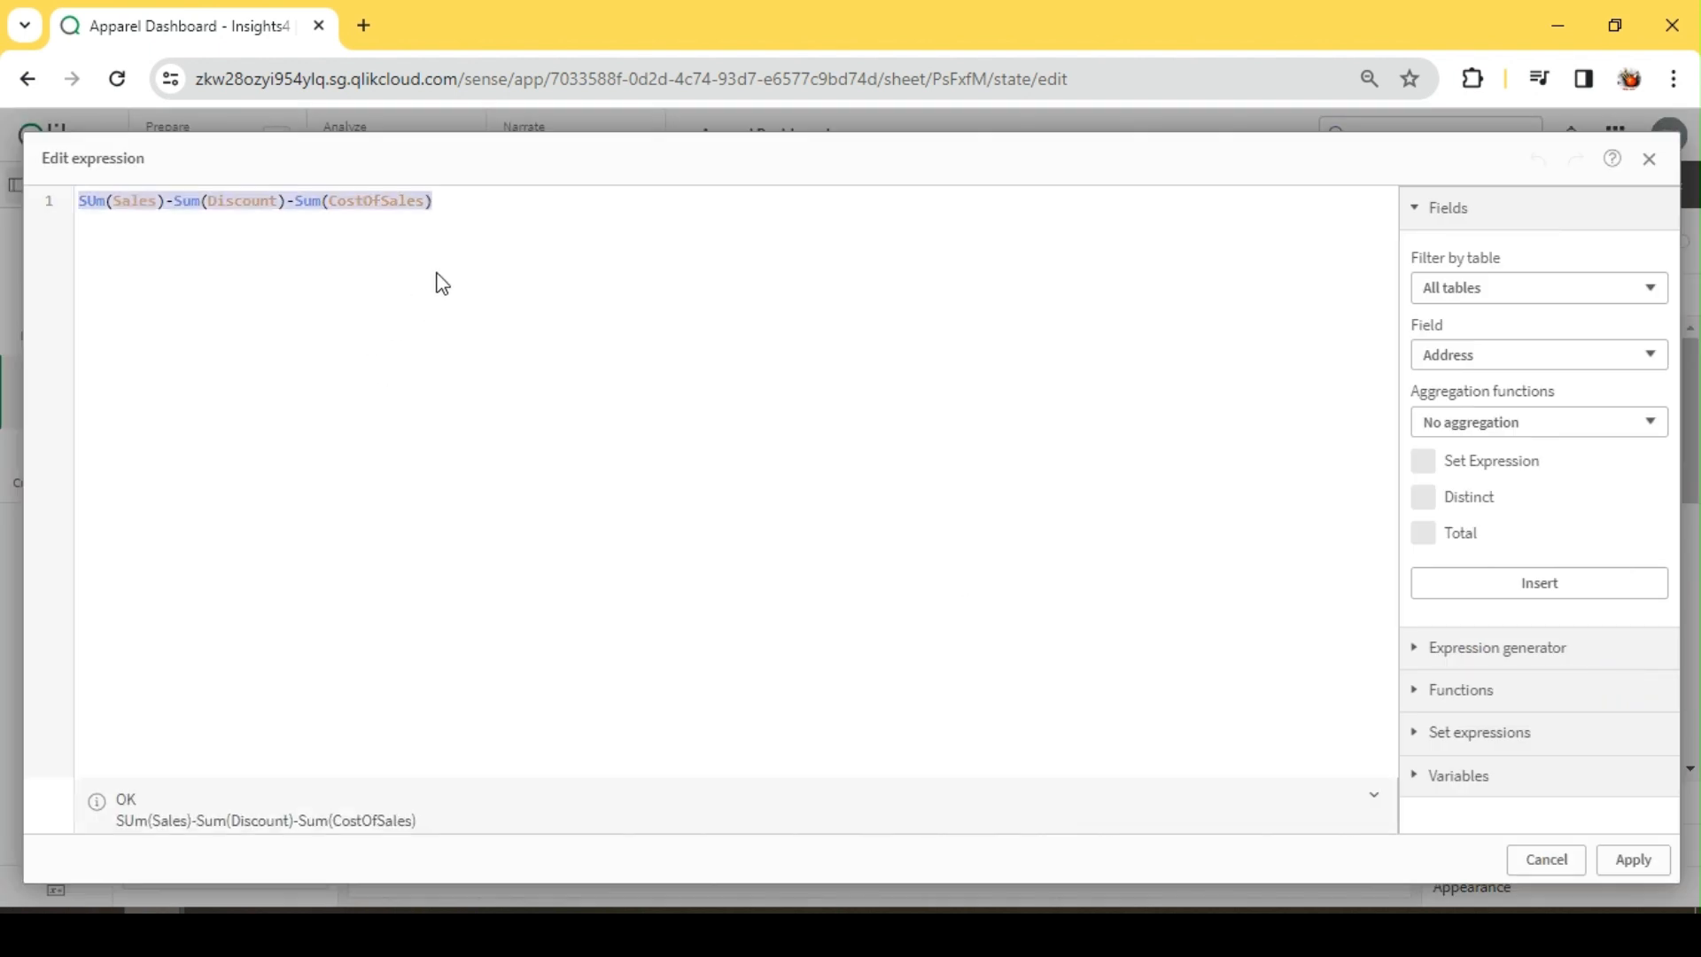
pyautogui.click(1546, 860)
# Add a fourth measure to the waterfall chart using the copied expression SUm(Sales)-Sum(Discount)-Sum(CostOfSales)
pyautogui.click(1128, 671)
pyautogui.click(1608, 549)
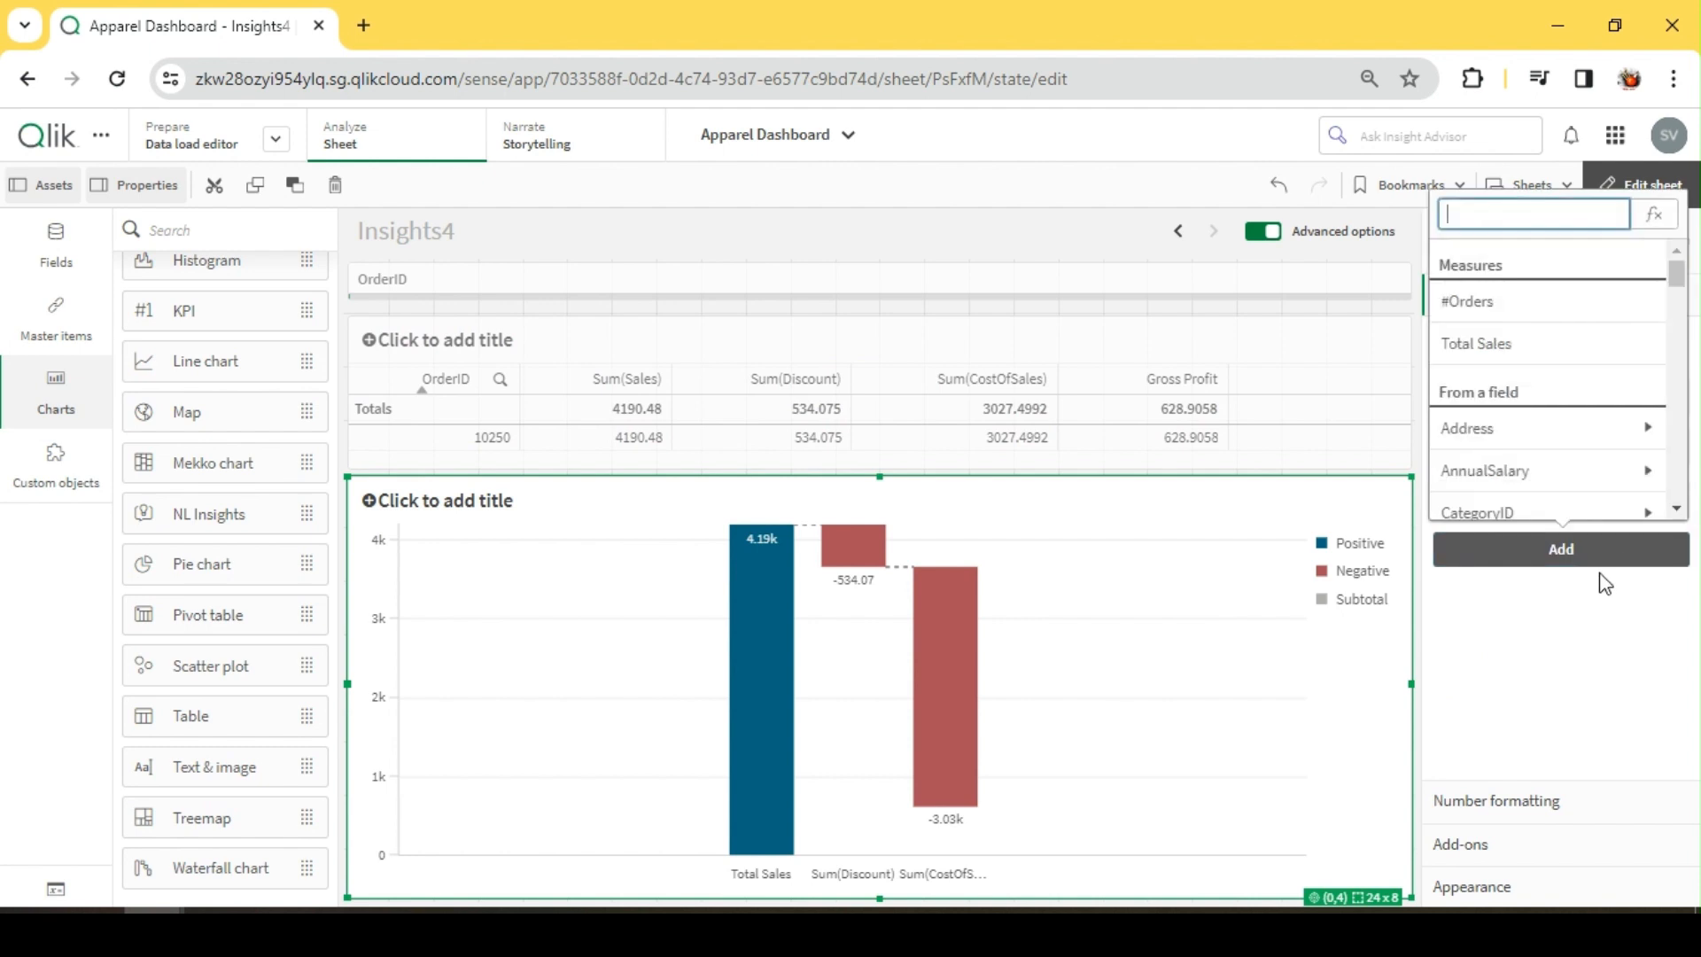
pyautogui.click(1653, 215)
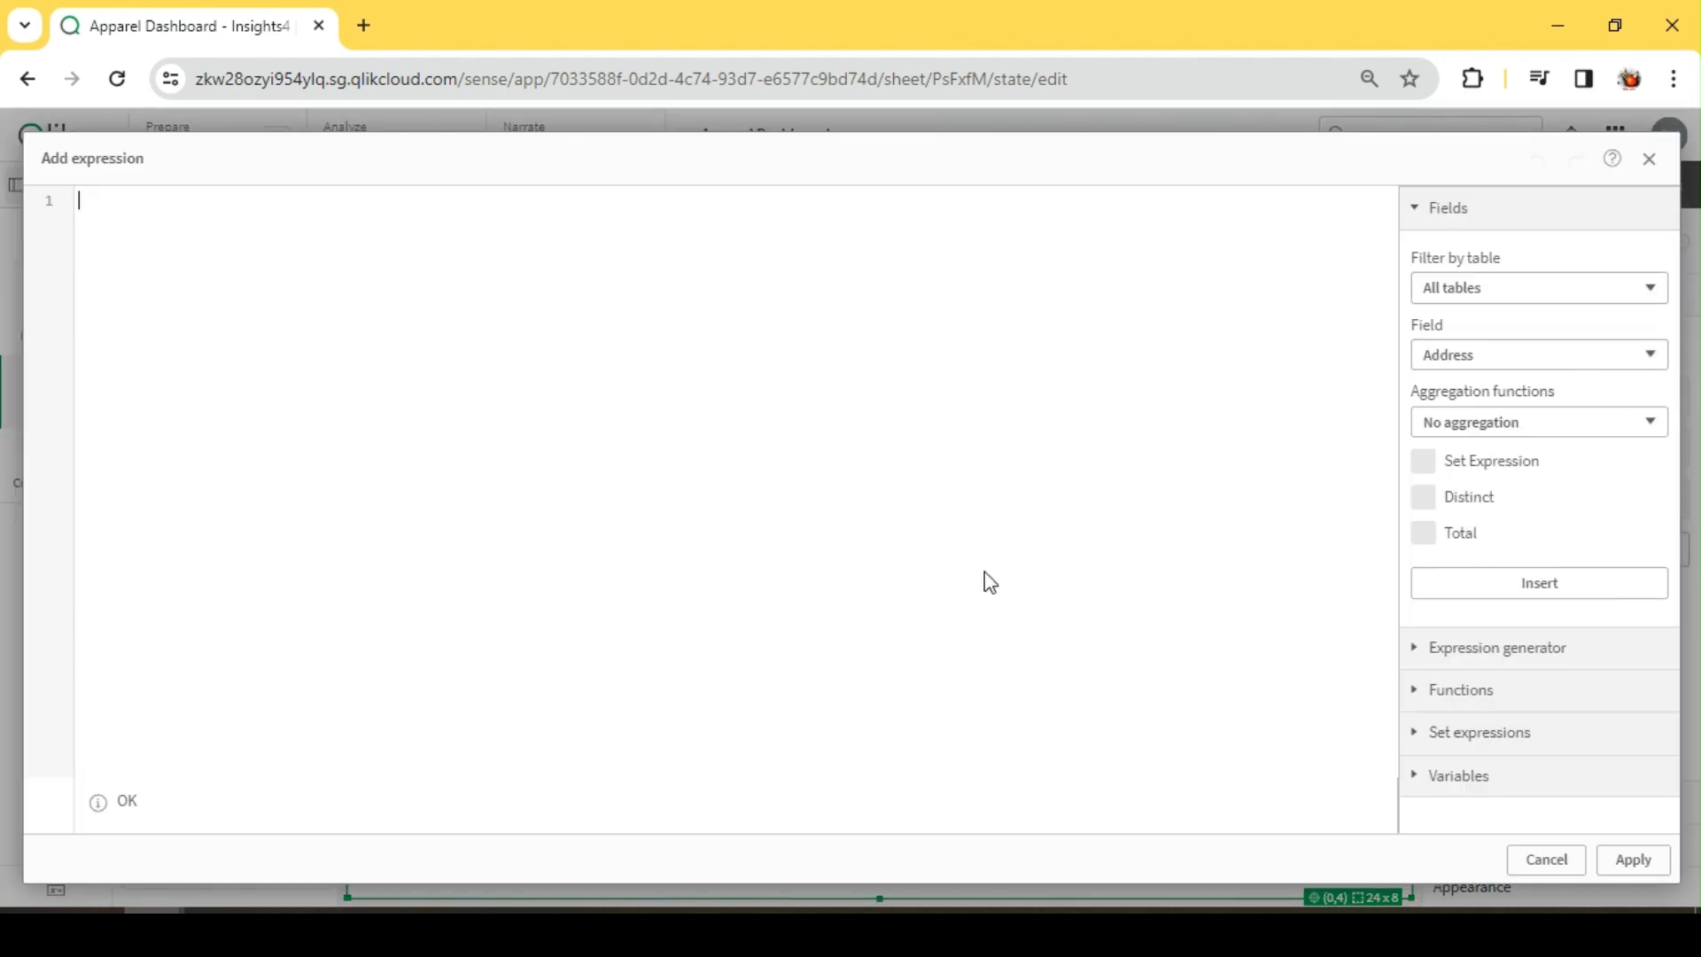
pyautogui.hotkey('ctrl', 'v')
pyautogui.click(1633, 859)
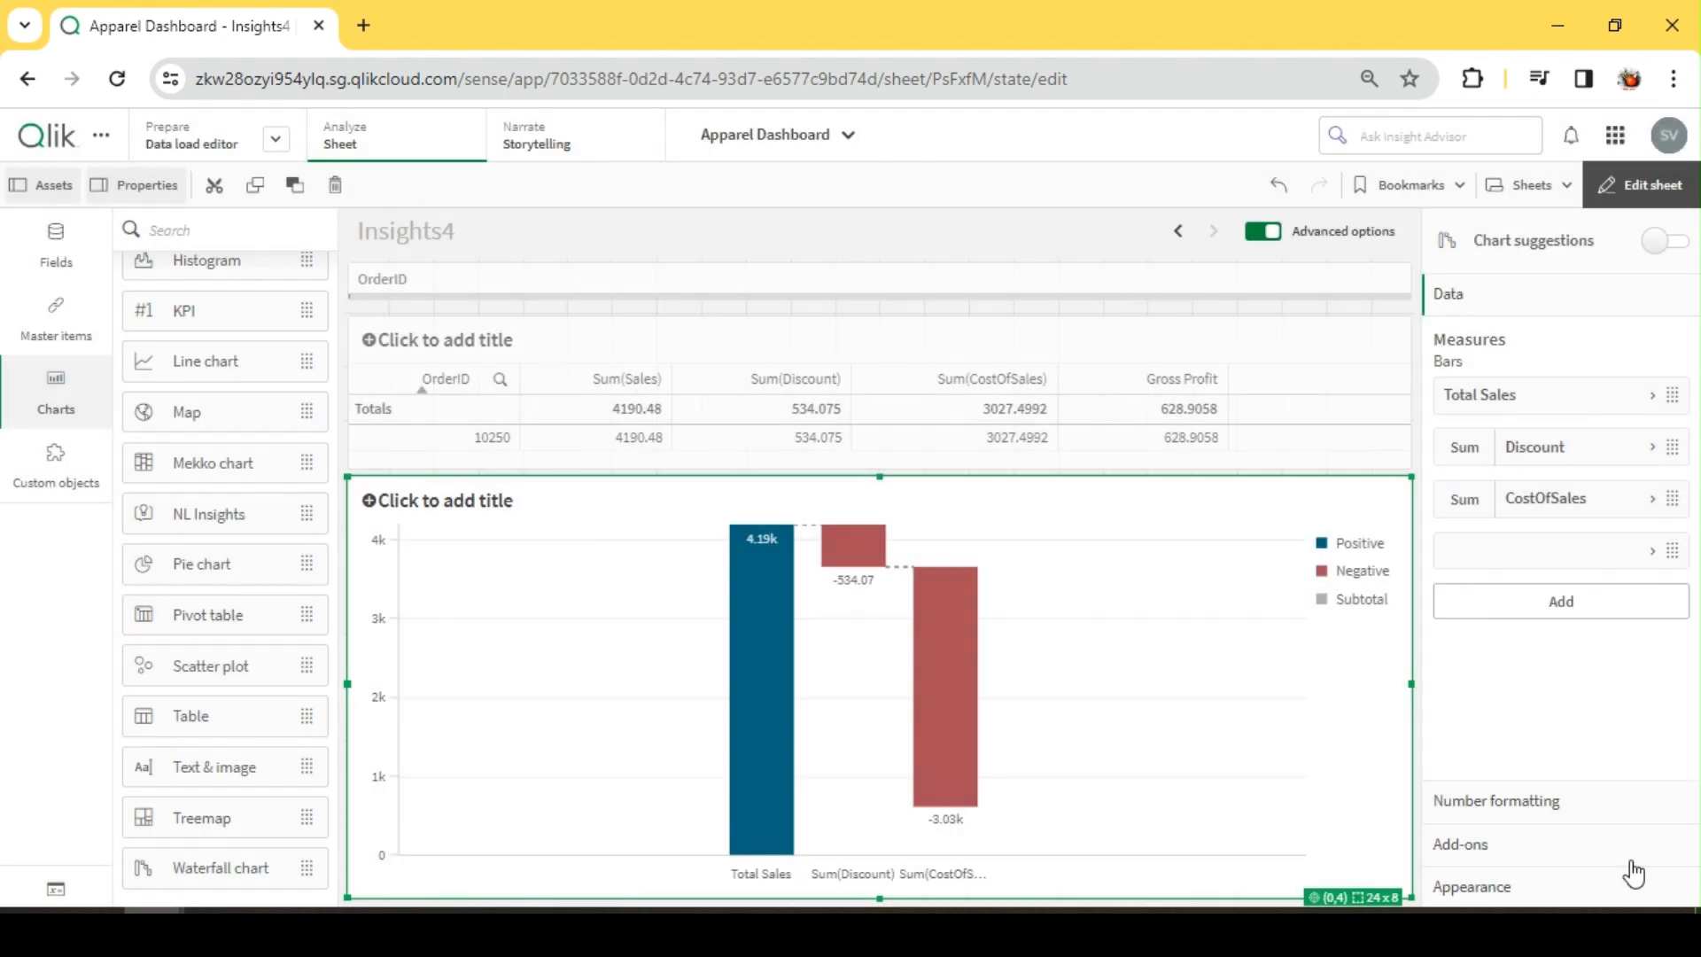
# Set the measure operation of the waterfall chart's gross profit expression measure to Subtotals
pyautogui.click(1595, 551)
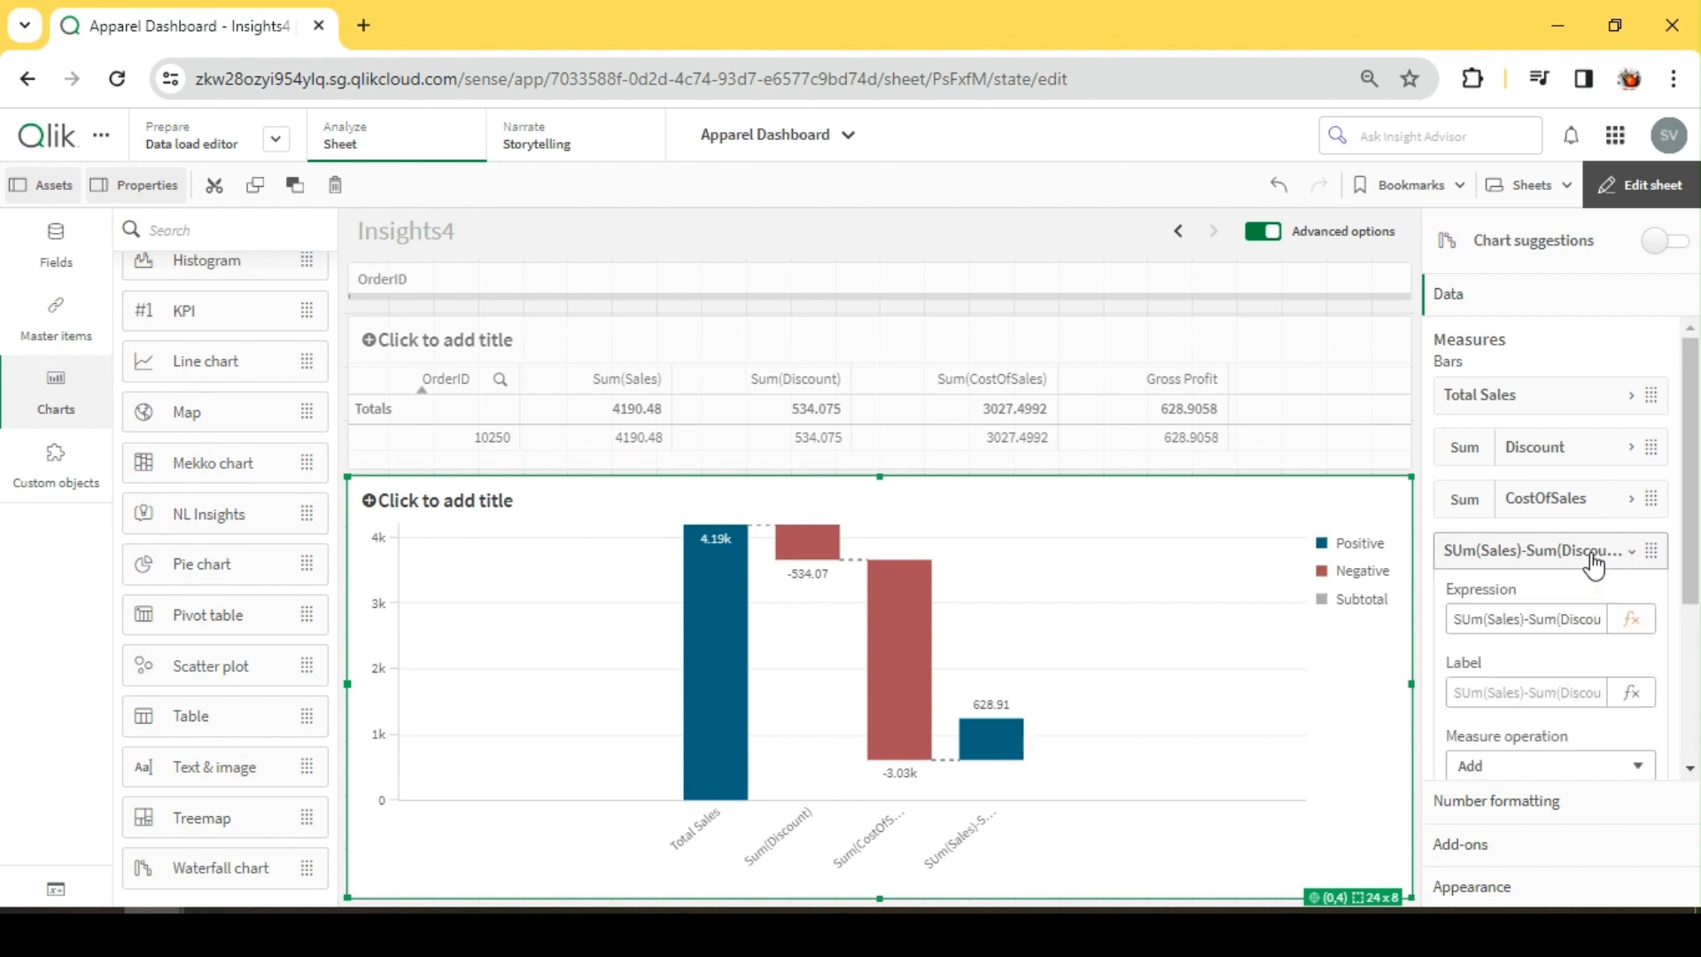
pyautogui.scroll(-3, 1544, 645)
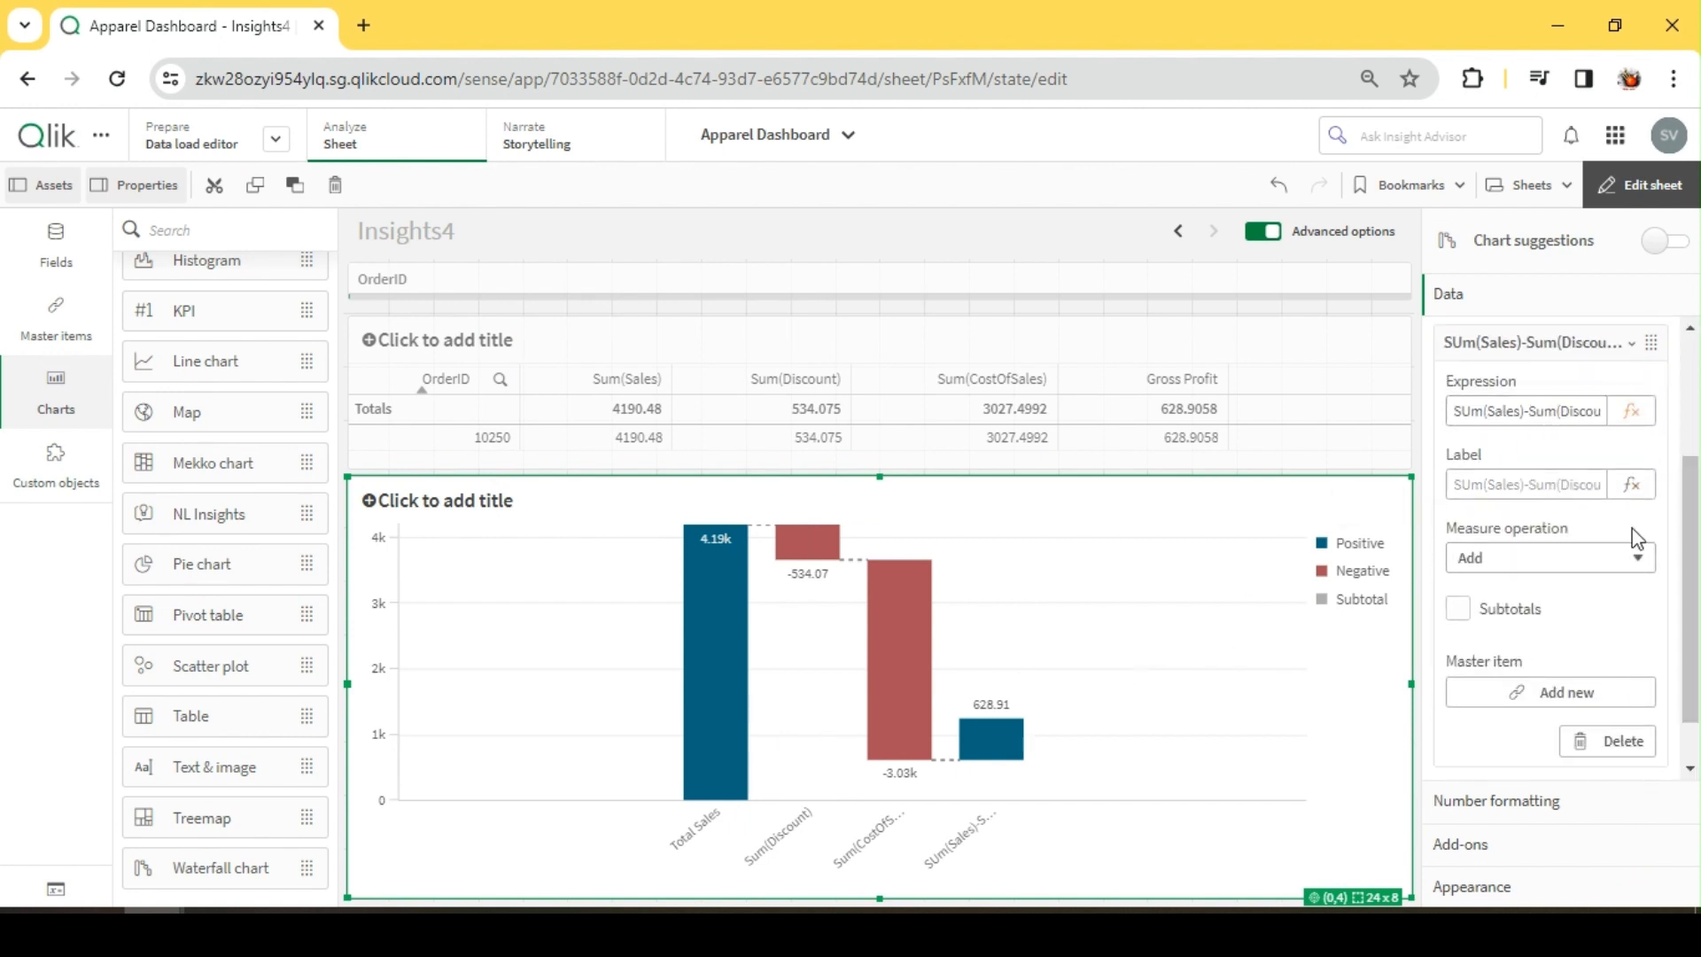
pyautogui.click(1544, 567)
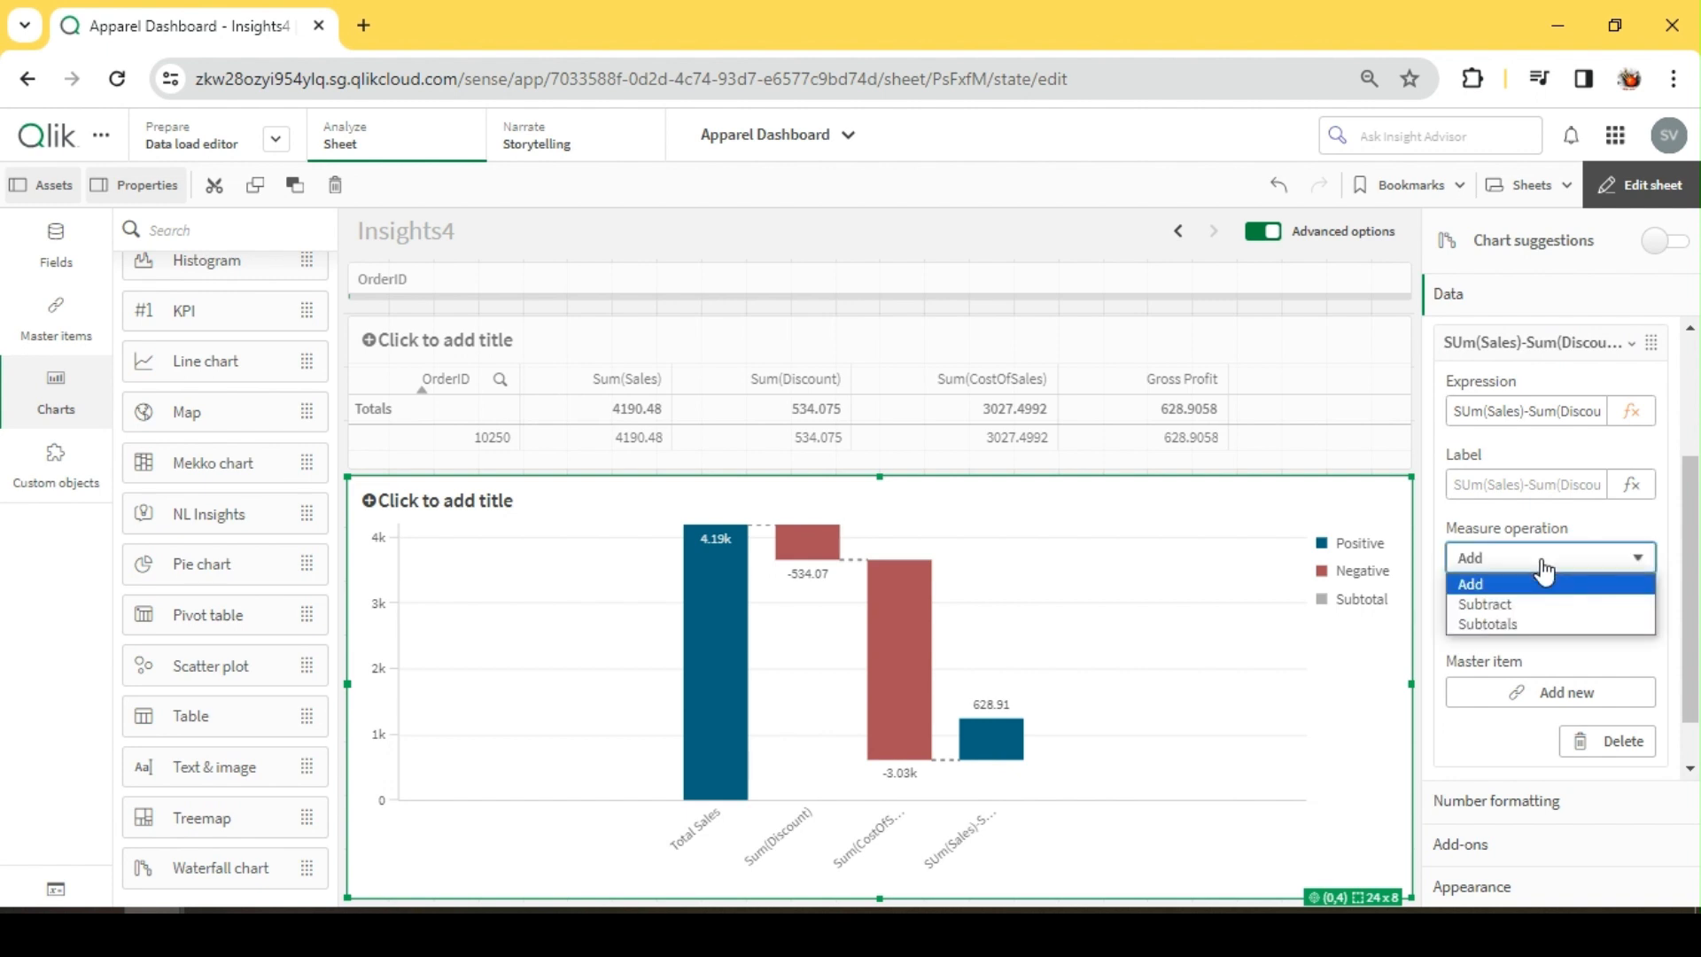
pyautogui.click(1519, 625)
pyautogui.scroll(3, 1559, 642)
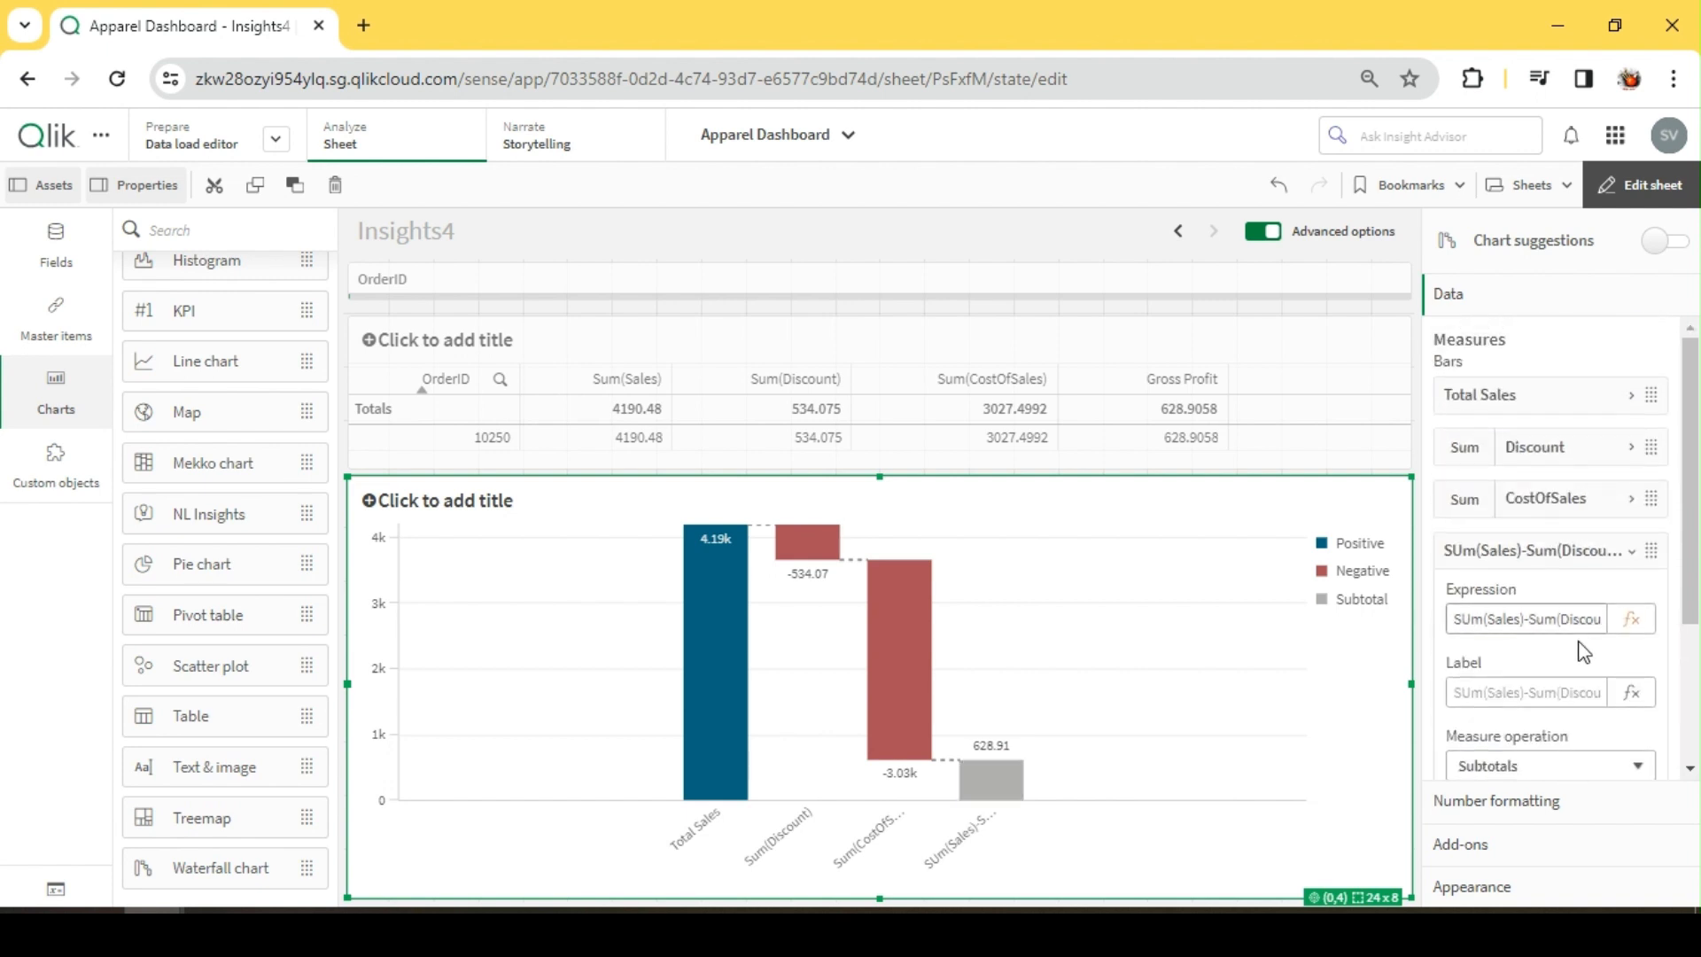
pyautogui.click(1546, 565)
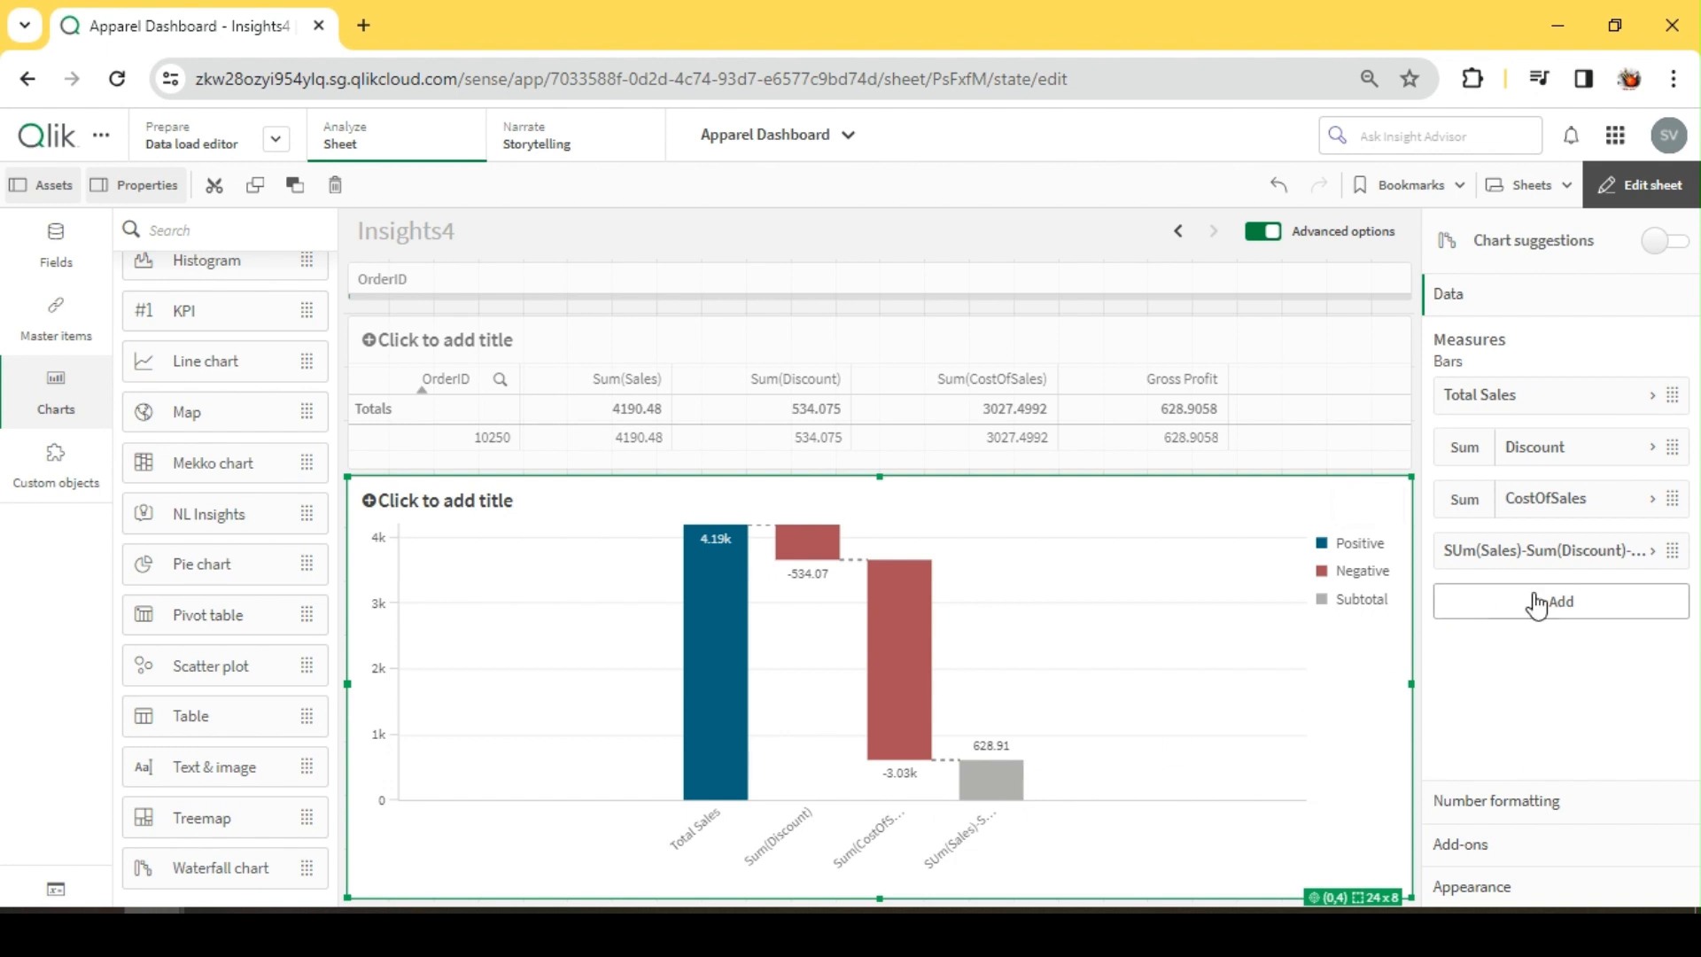
# Switch the waterfall chart's color setting from Auto to Custom
pyautogui.click(1507, 843)
pyautogui.click(1497, 881)
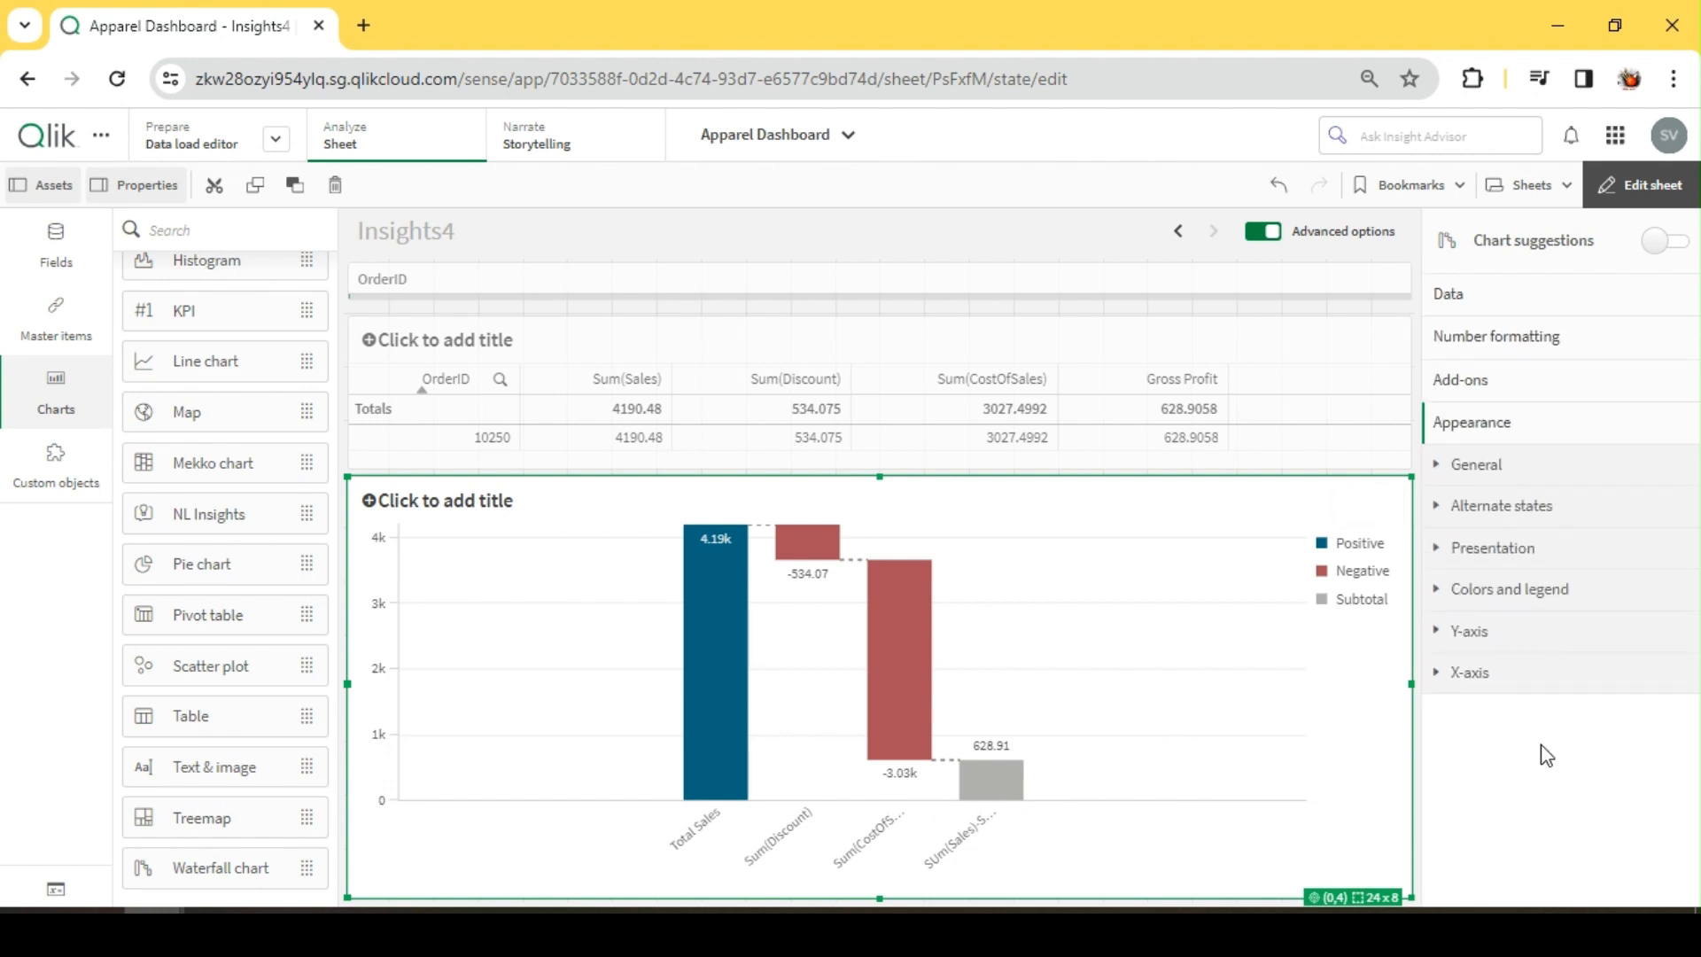
pyautogui.click(1542, 589)
pyautogui.click(1681, 661)
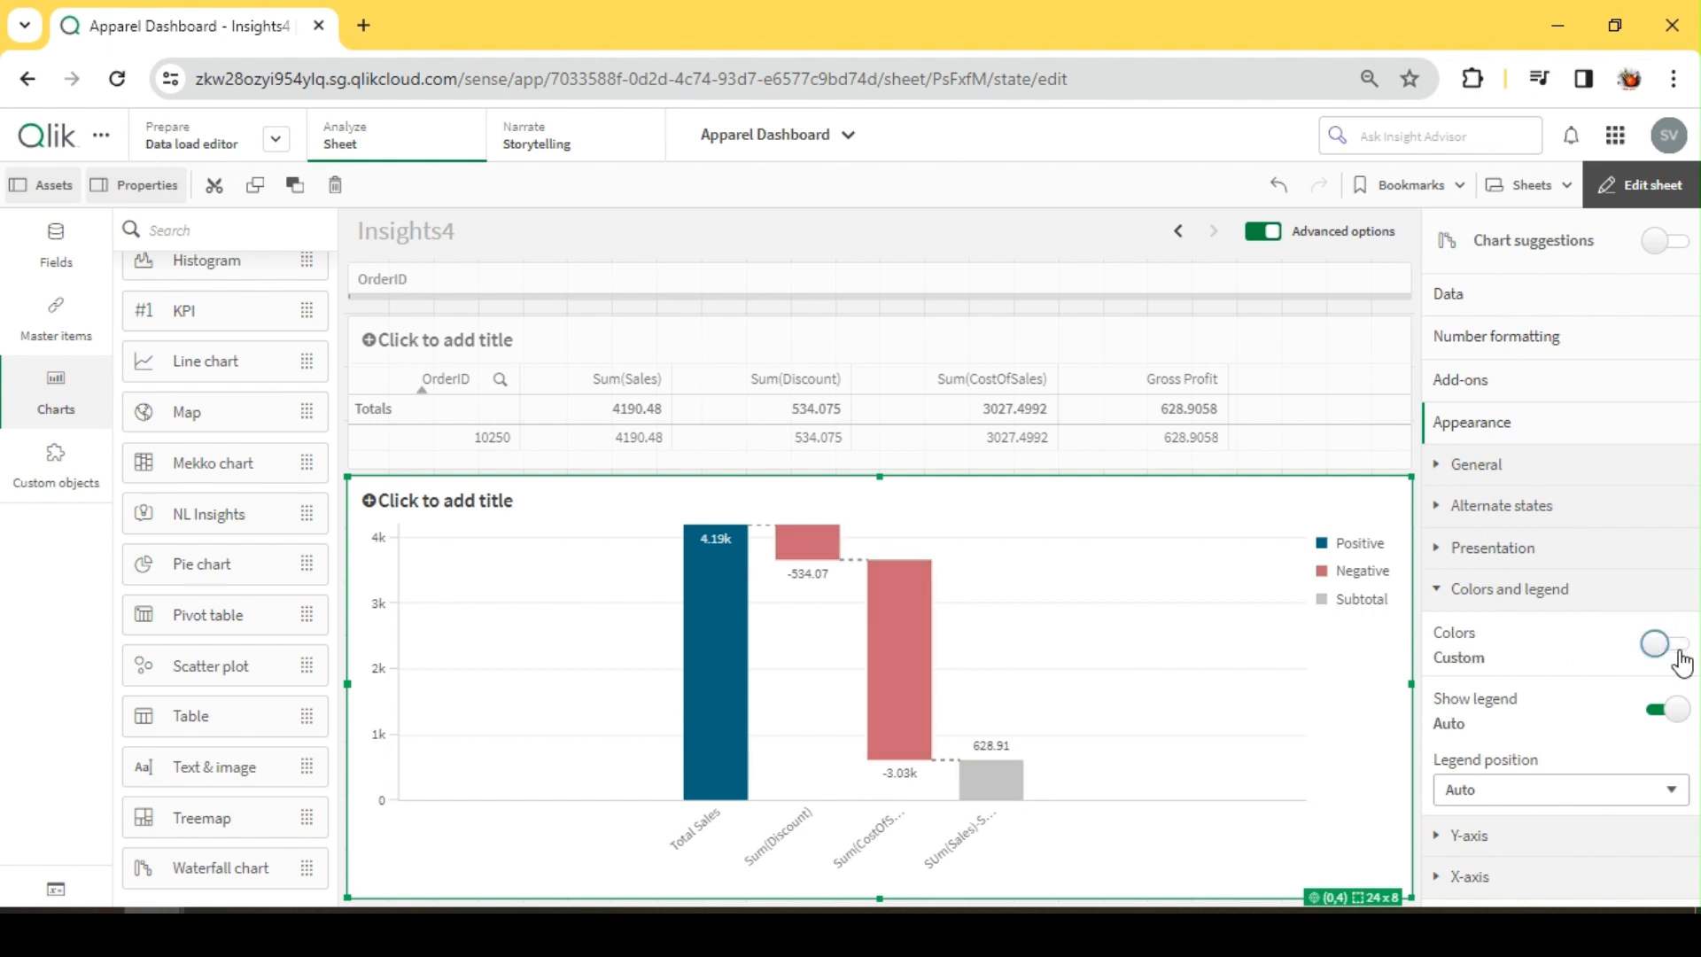
pyautogui.scroll(-2, 1608, 664)
# Try a few palette presets for the chart's positive value color and settle on the custom green #2c8d6c
pyautogui.click(1655, 553)
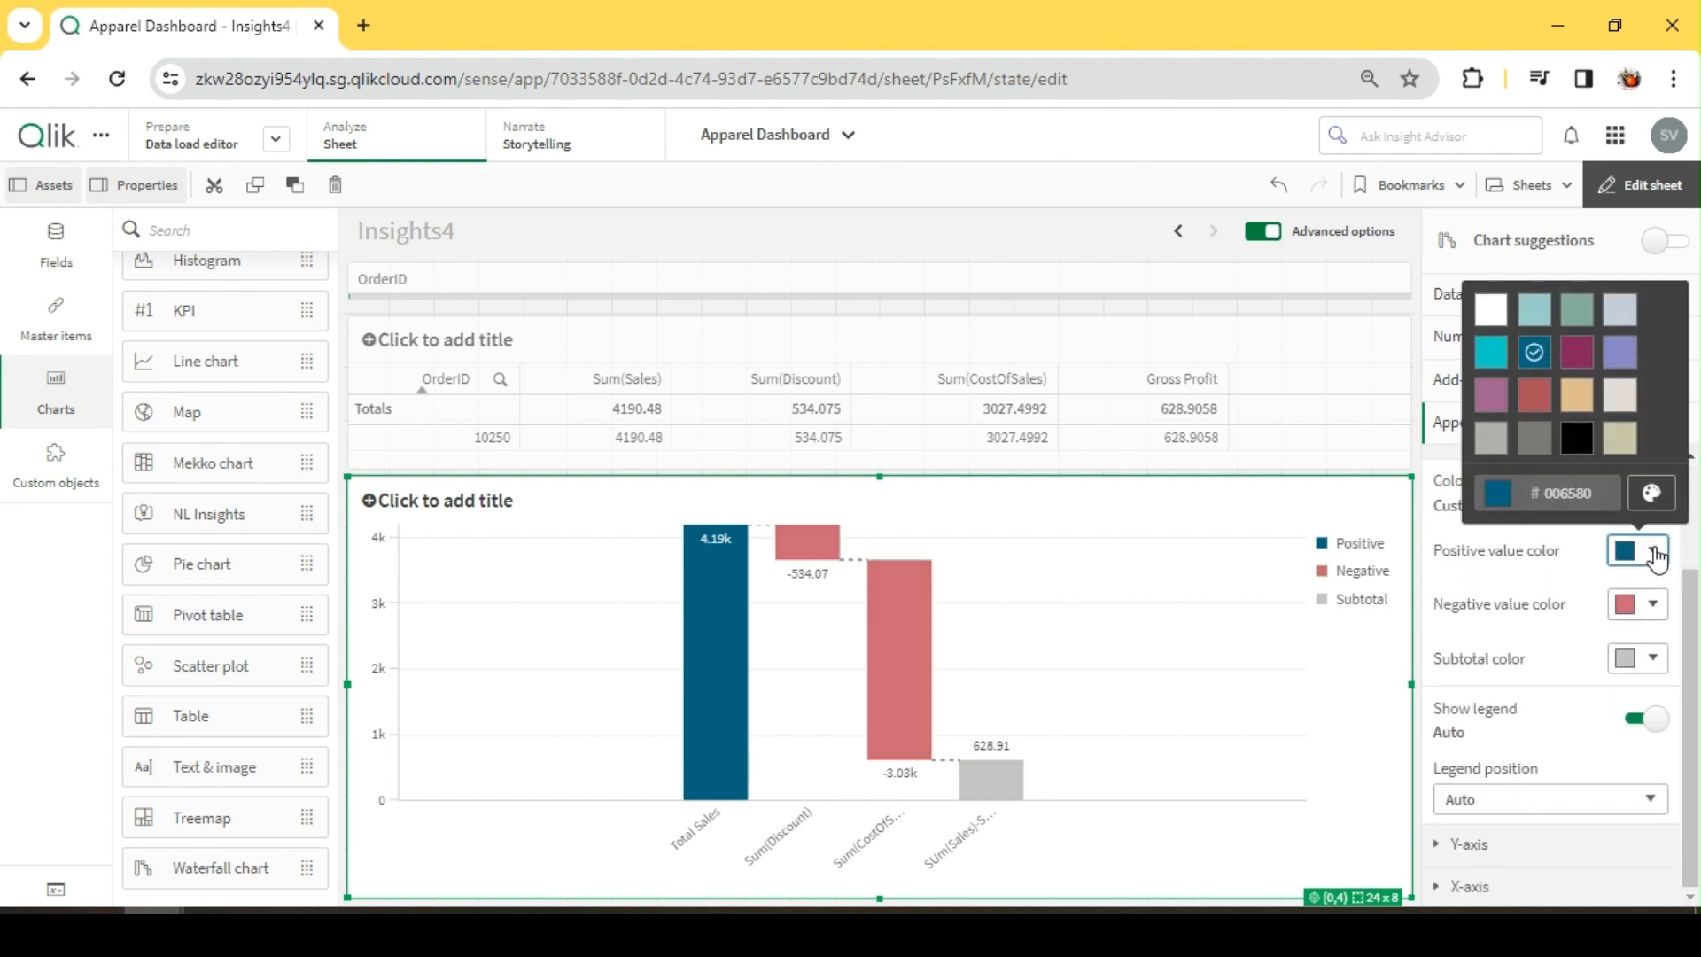
pyautogui.click(1491, 352)
pyautogui.click(1570, 314)
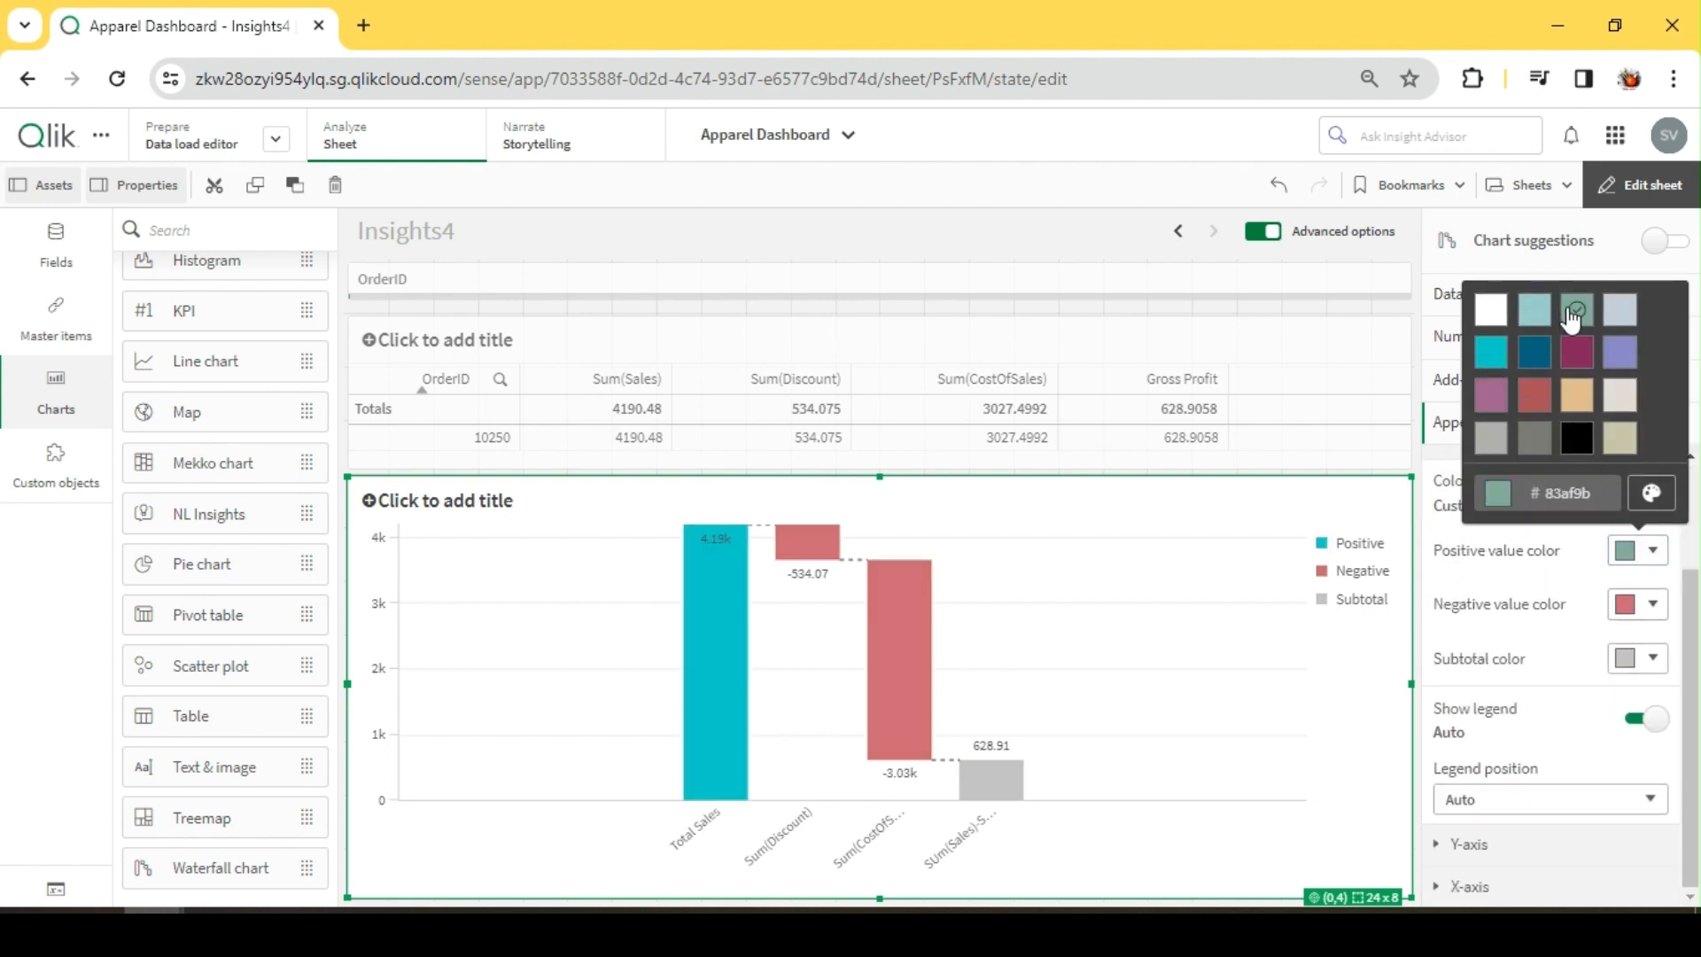
pyautogui.click(1537, 321)
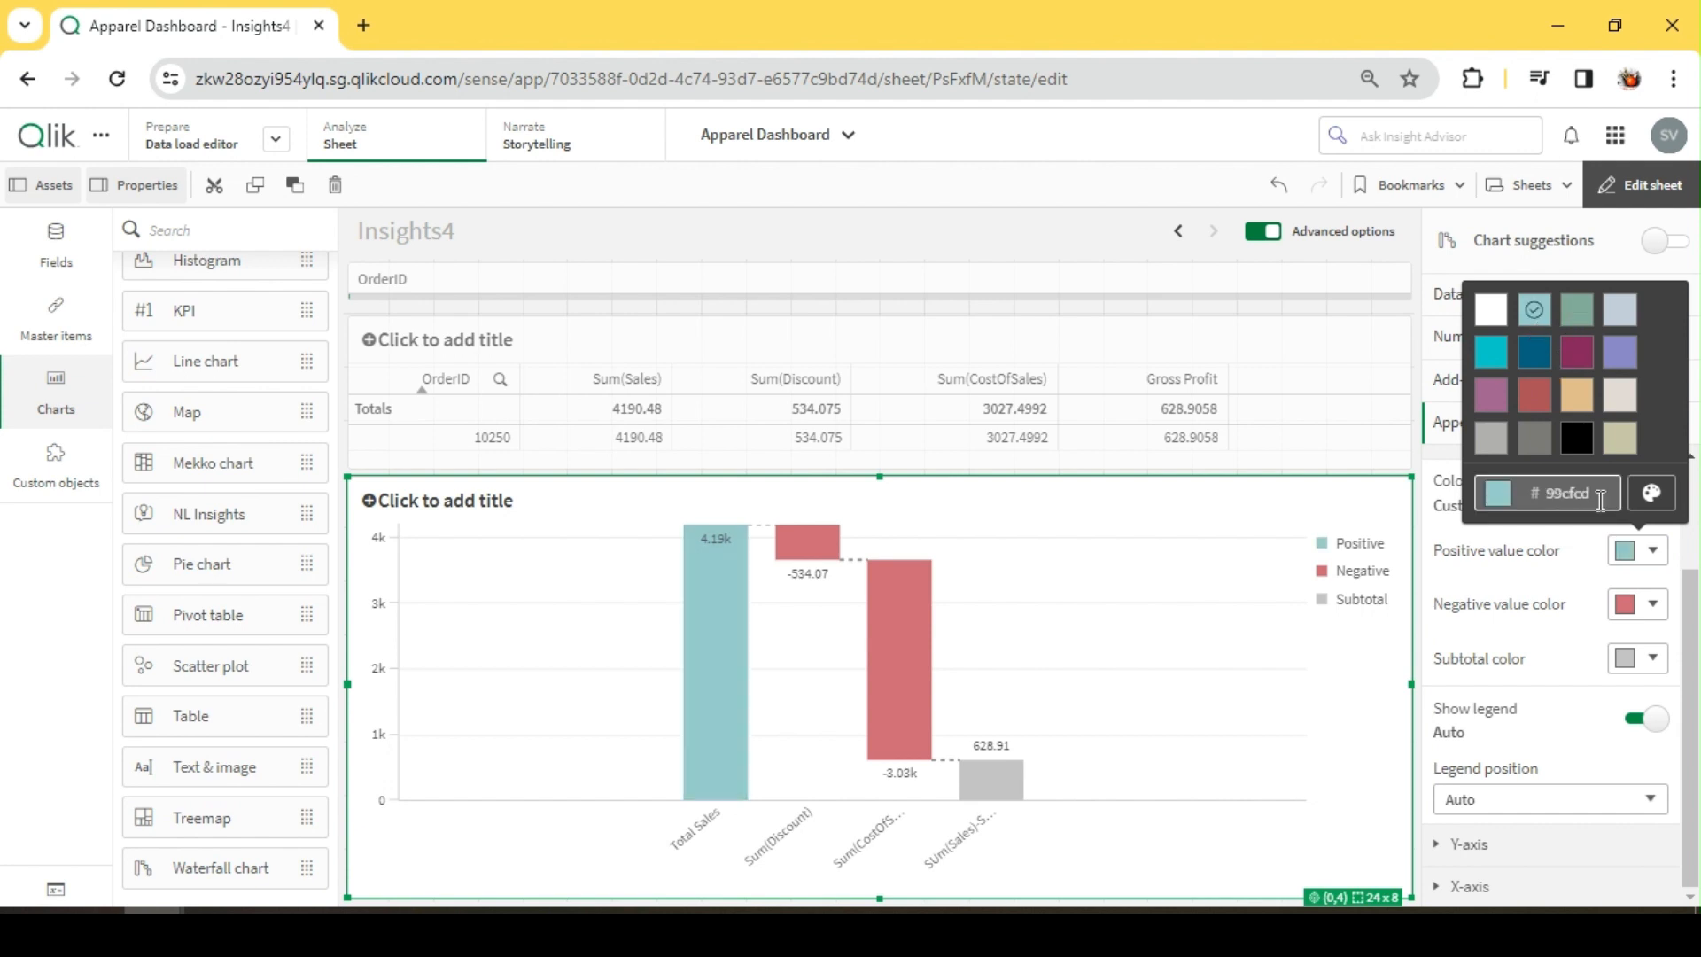
pyautogui.click(1535, 352)
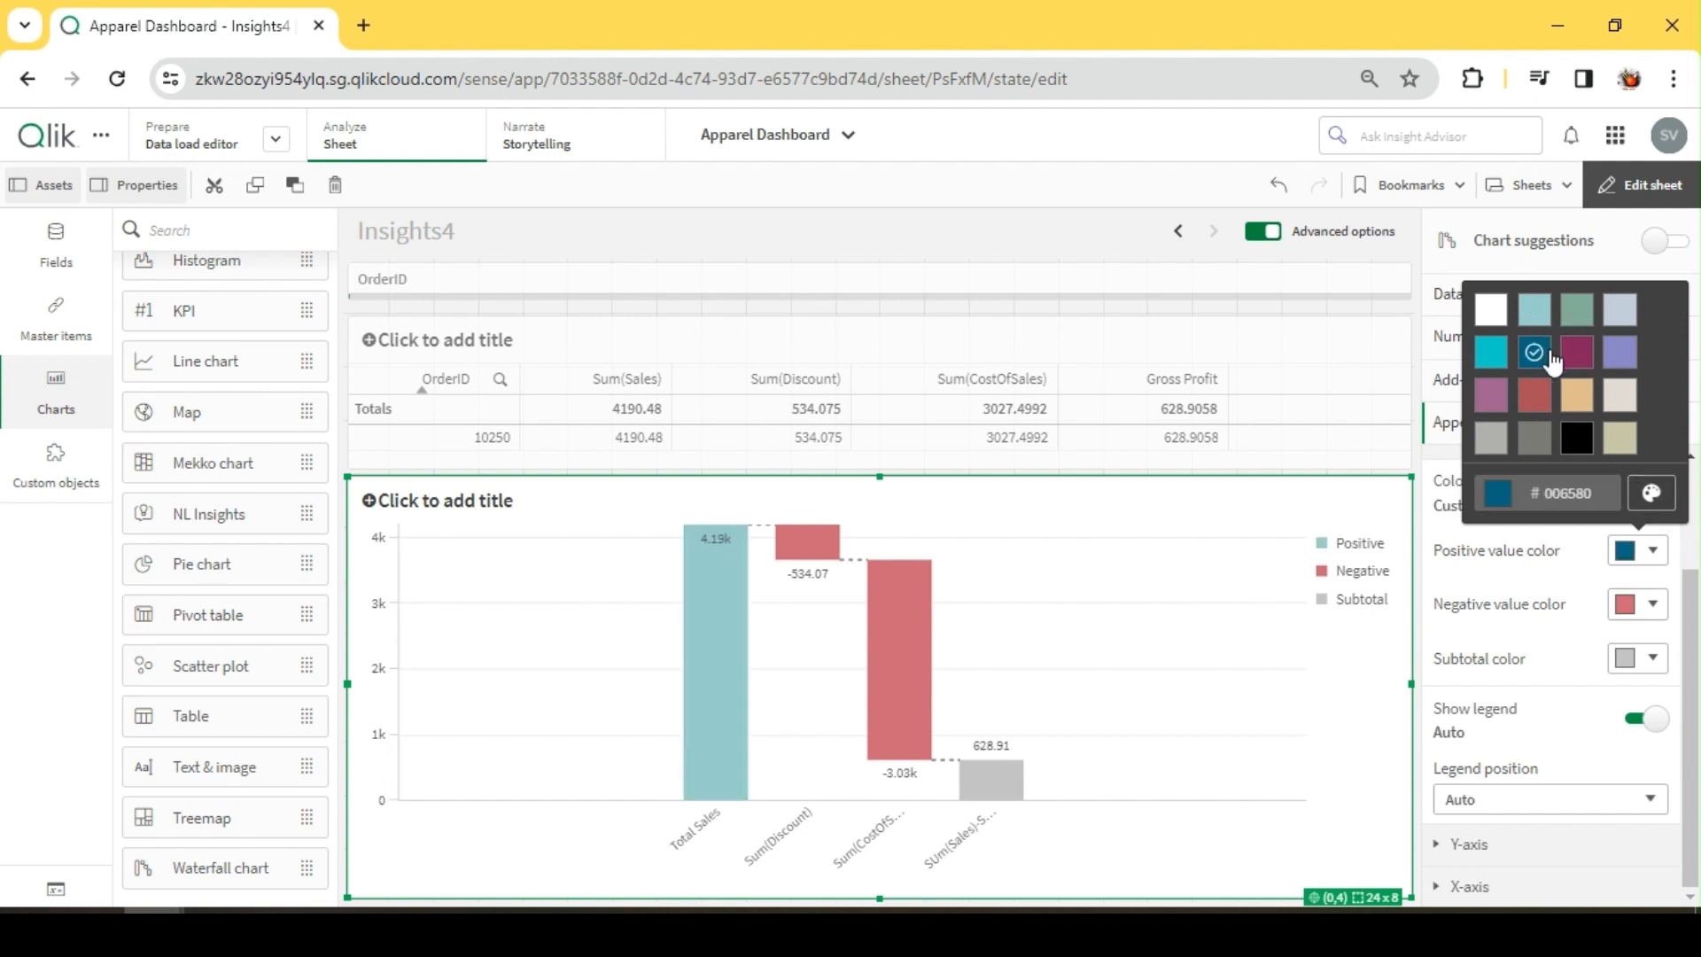
pyautogui.click(1652, 494)
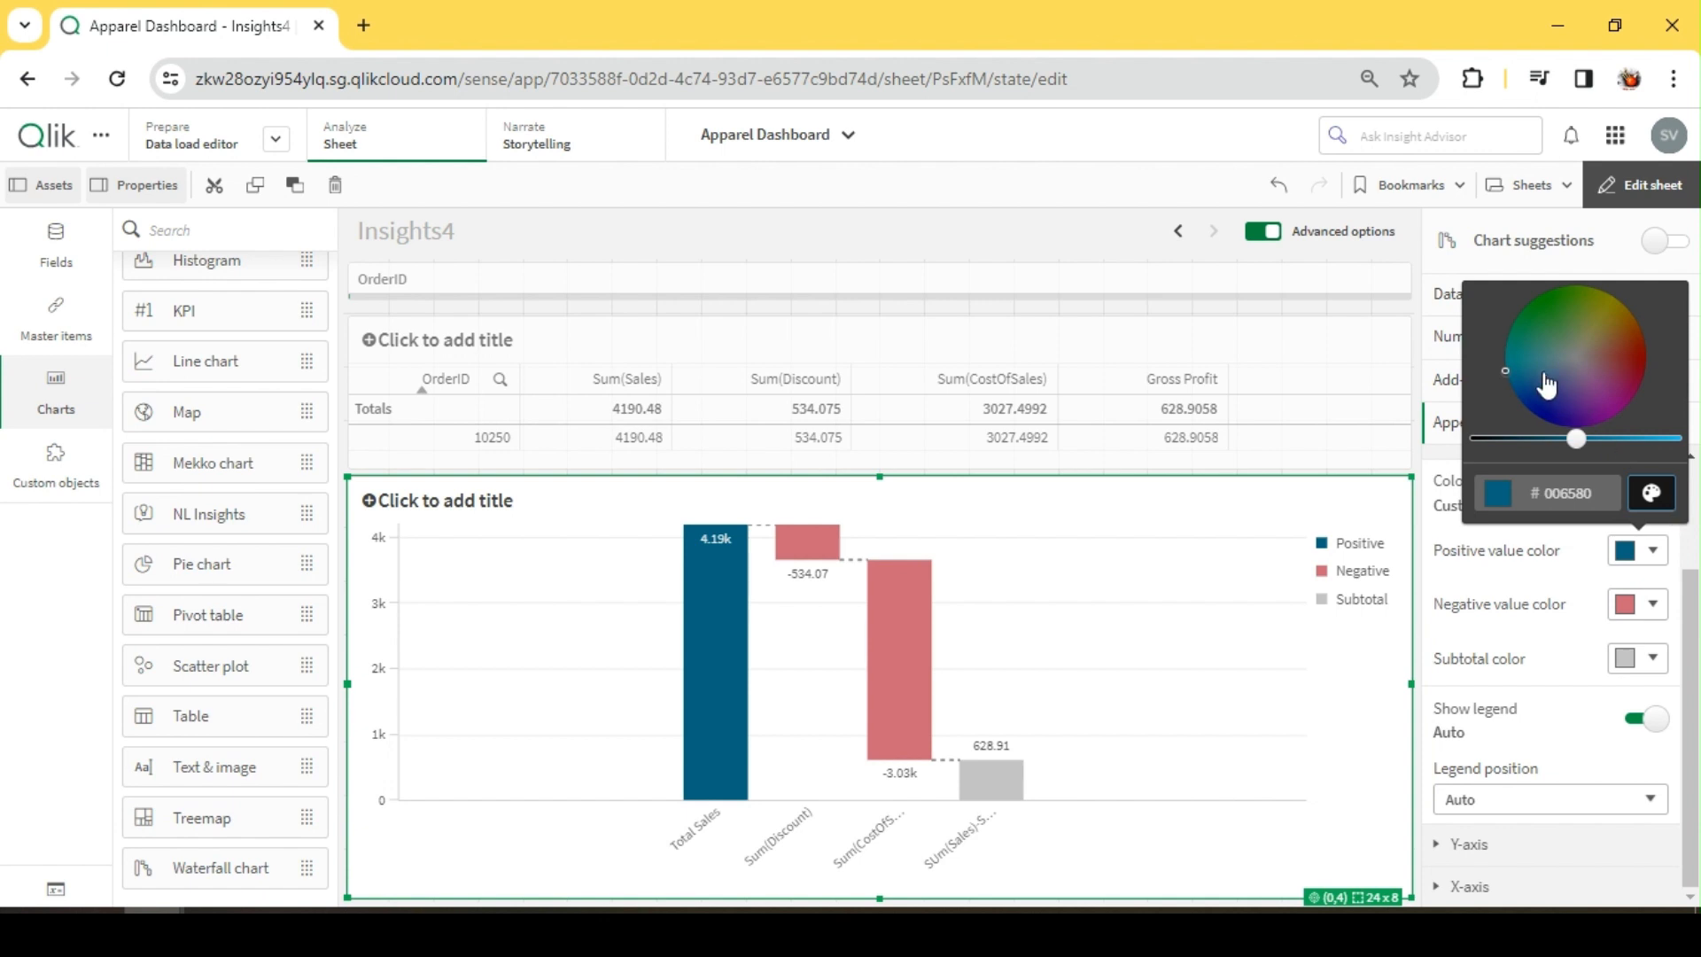
pyautogui.click(1529, 337)
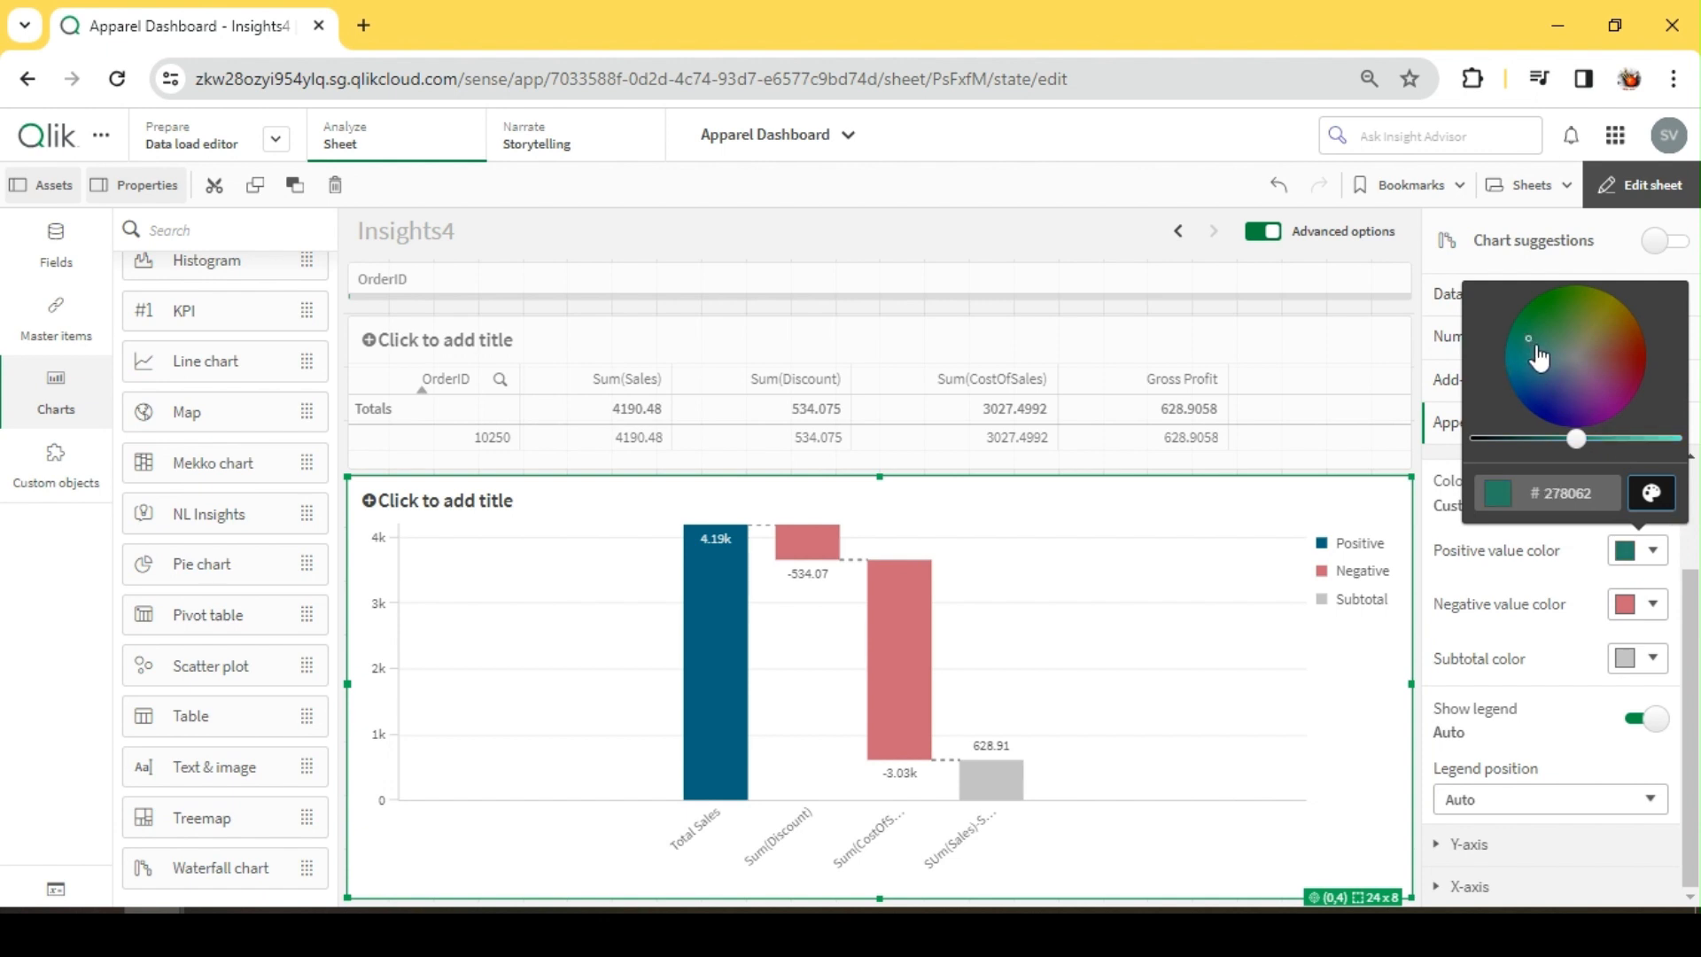
pyautogui.click(1586, 439)
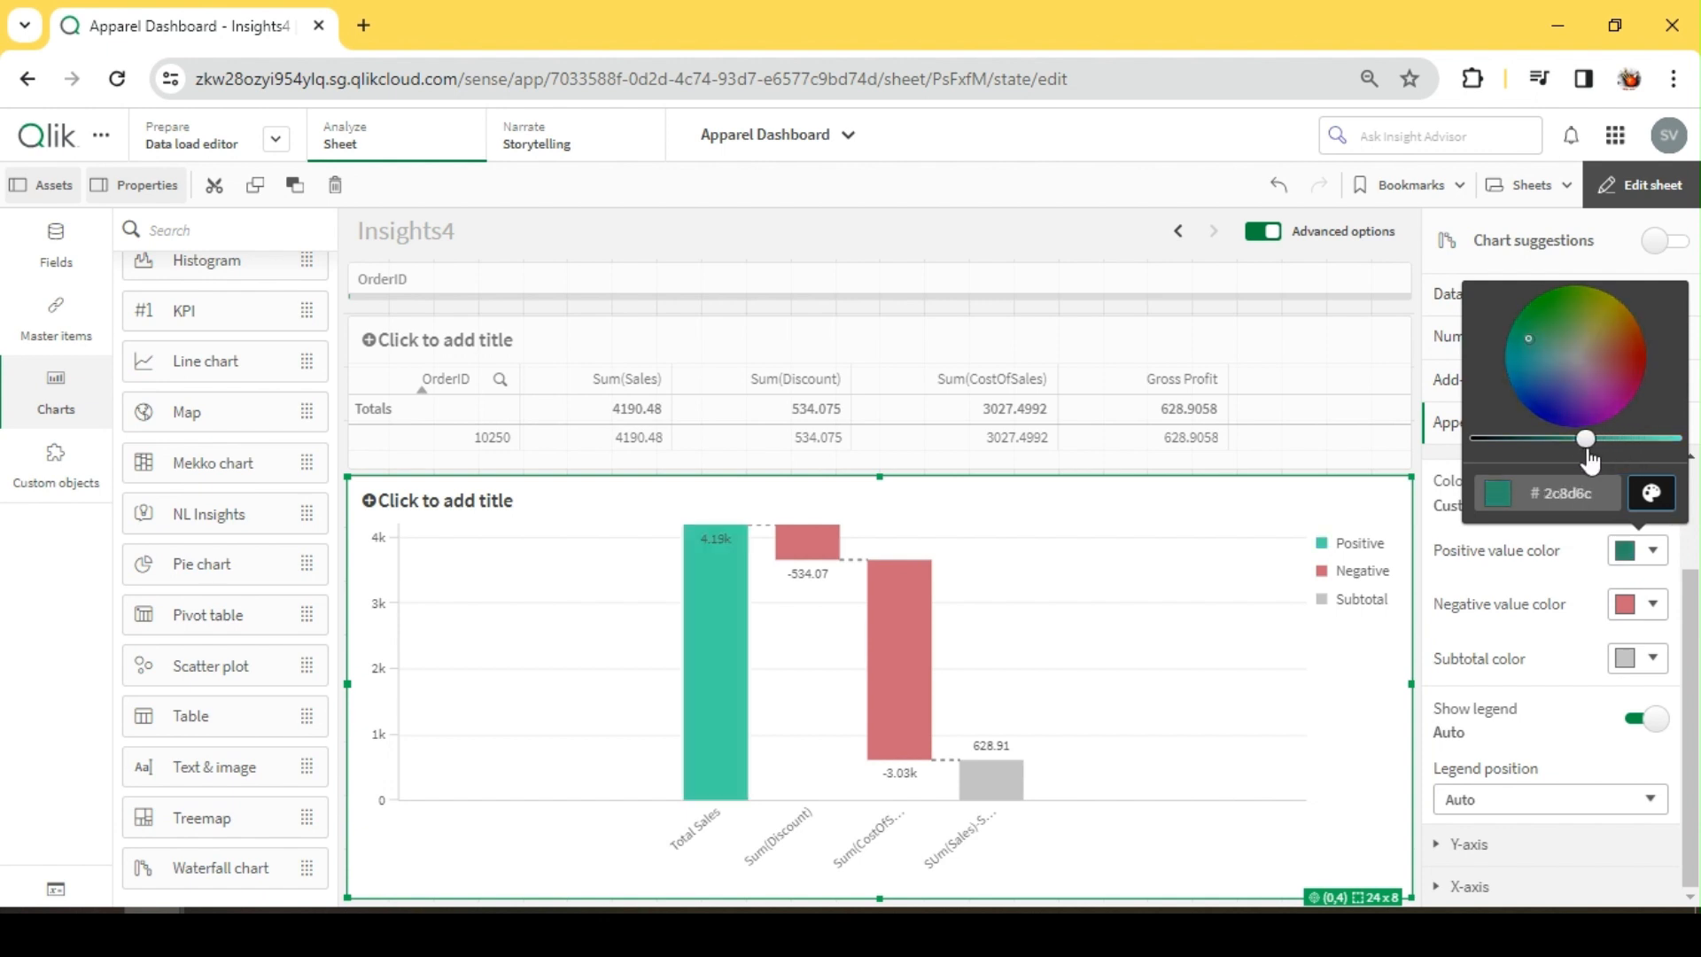
pyautogui.click(1559, 625)
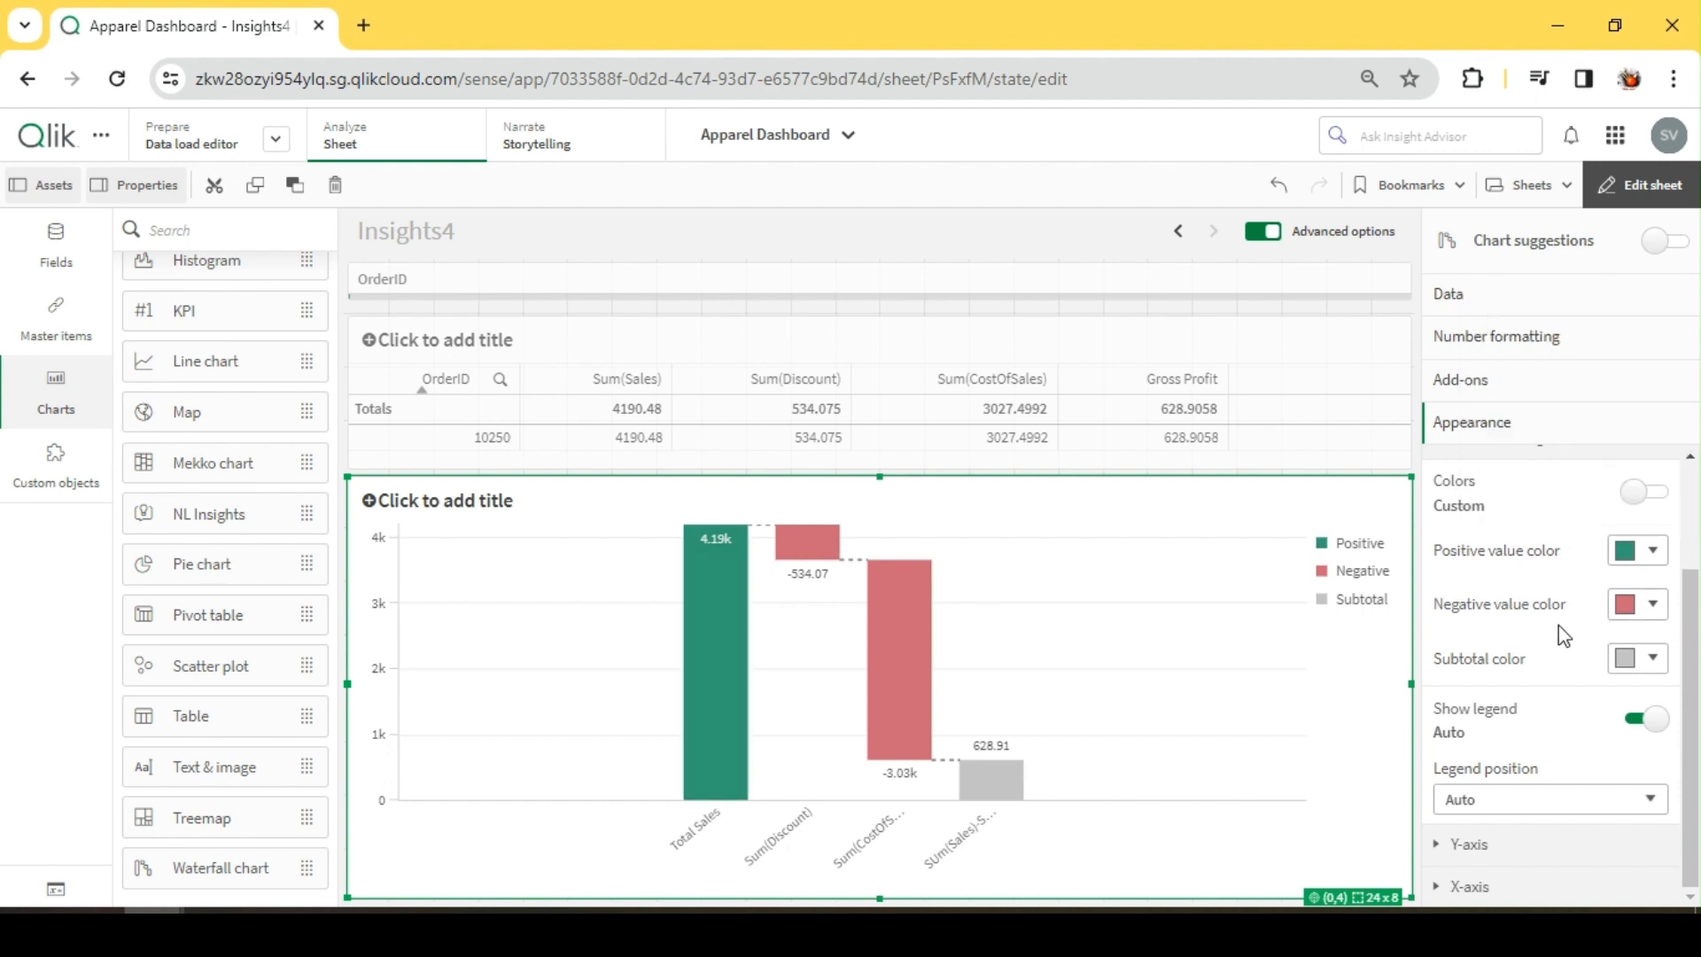
# Set the waterfall chart's subtotal color to the palette's dark blue #006580
pyautogui.click(1653, 658)
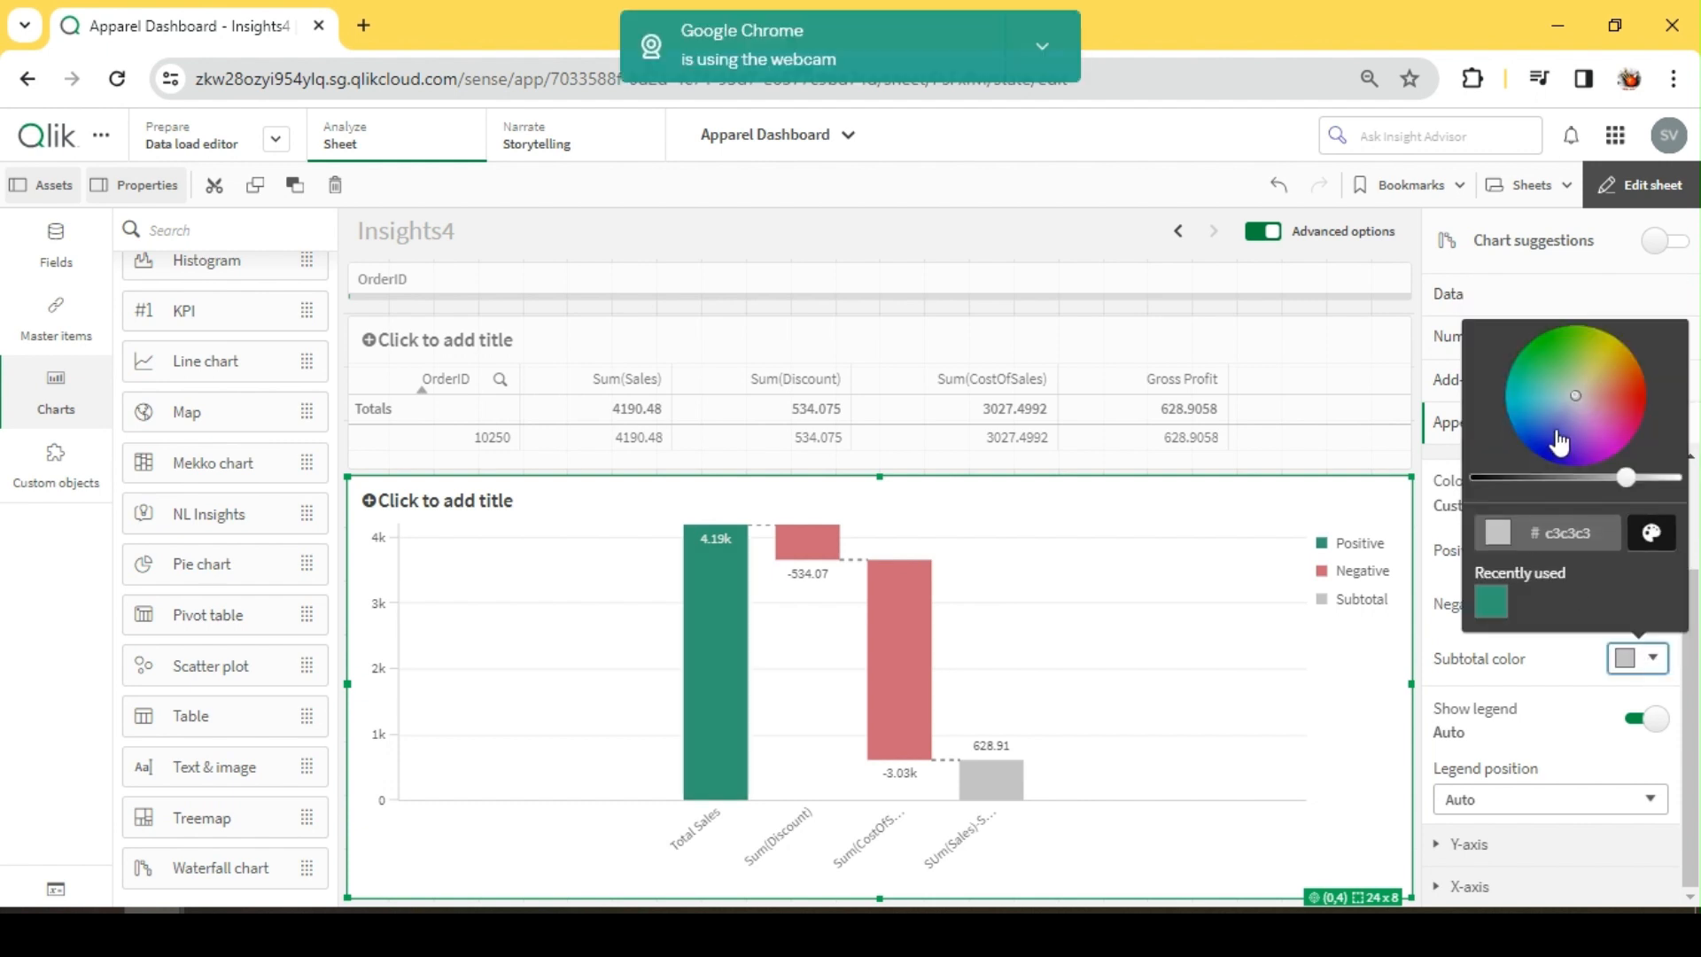
pyautogui.click(1652, 533)
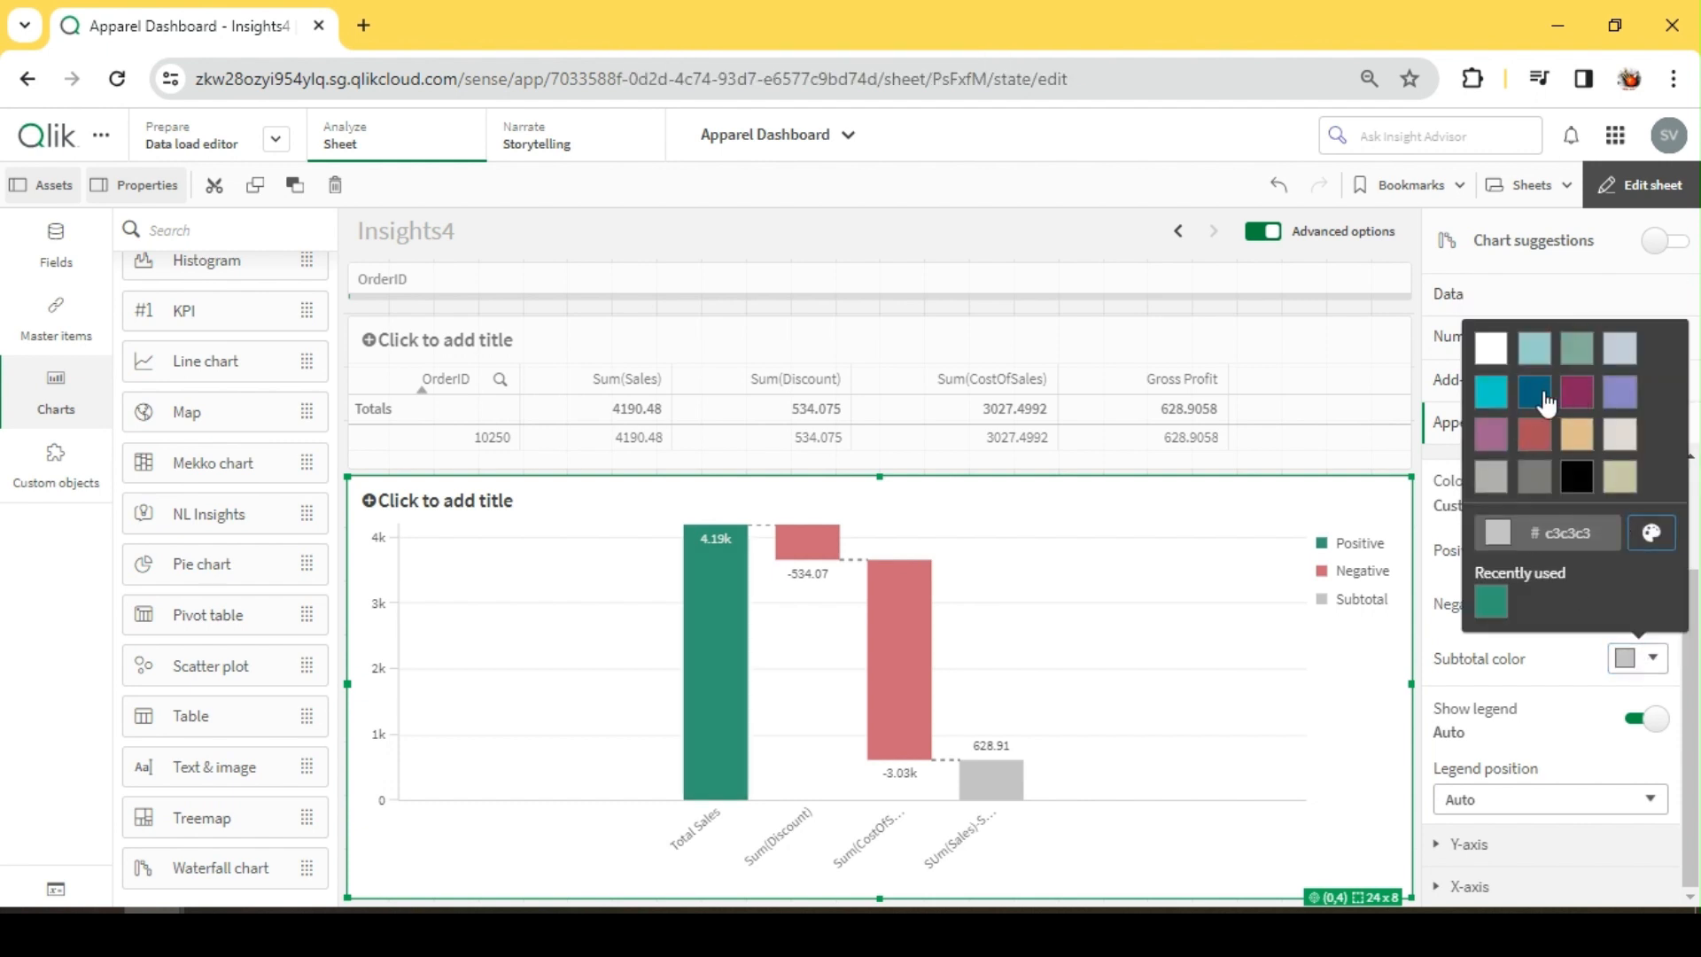
pyautogui.click(1547, 403)
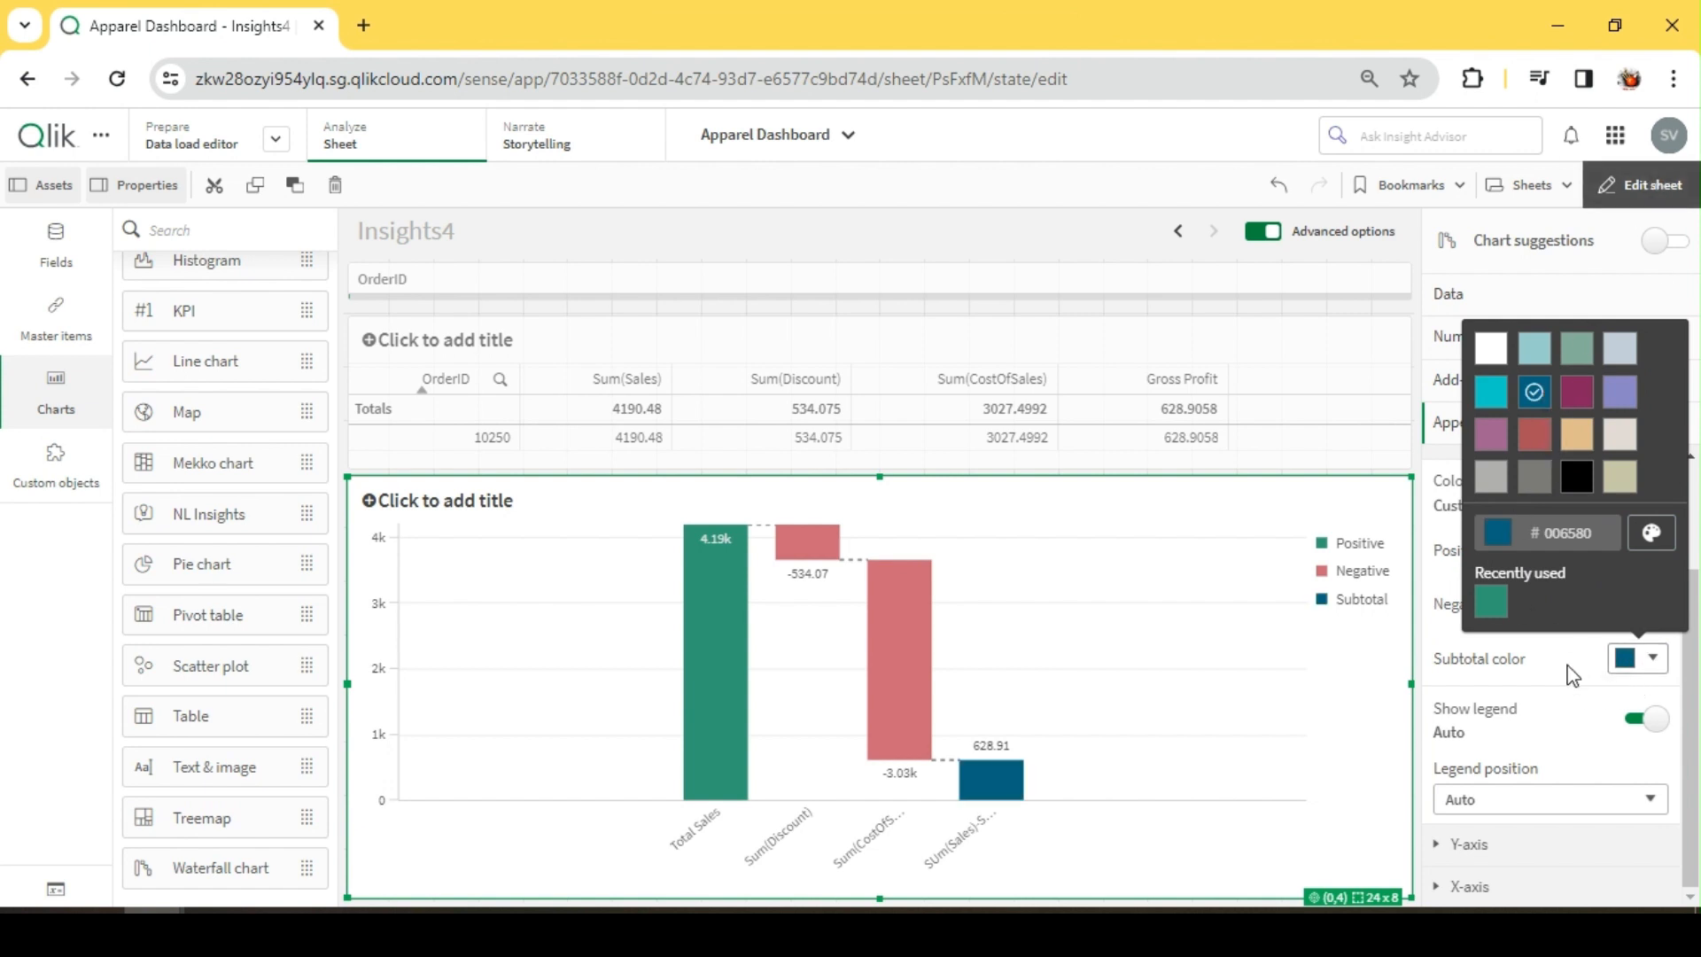
pyautogui.click(1539, 663)
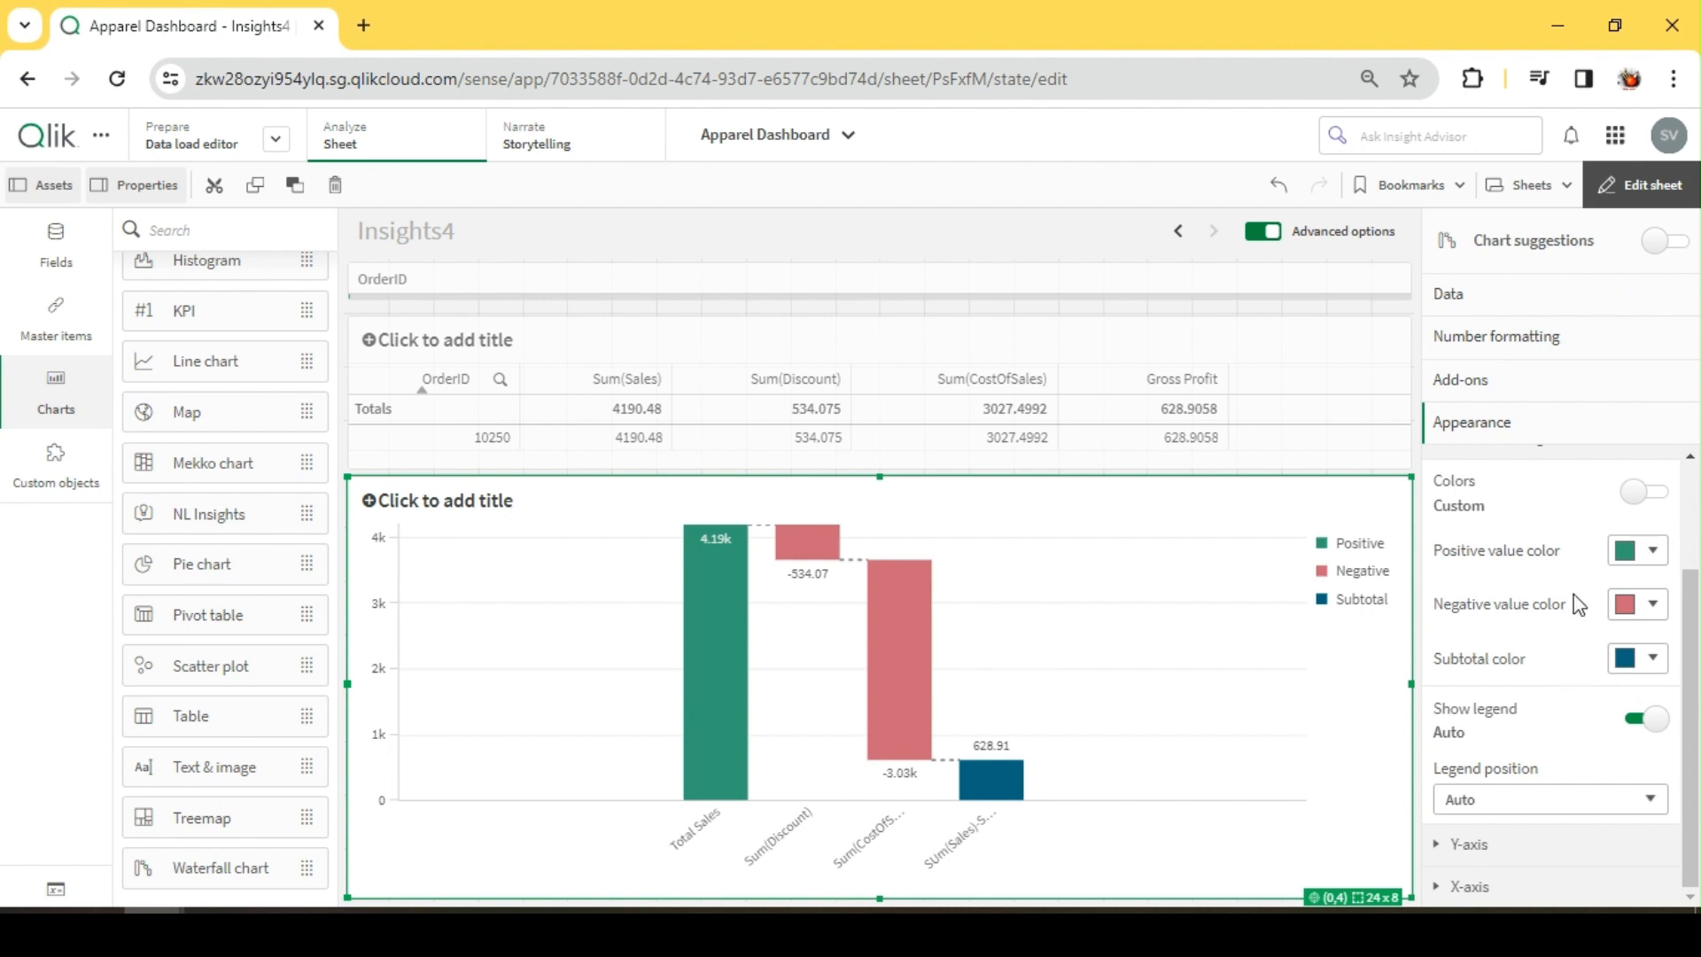
# Leave sheet editing and examine the waterfall chart's CostOfSales, Total Sales and gross profit bars
pyautogui.click(1666, 193)
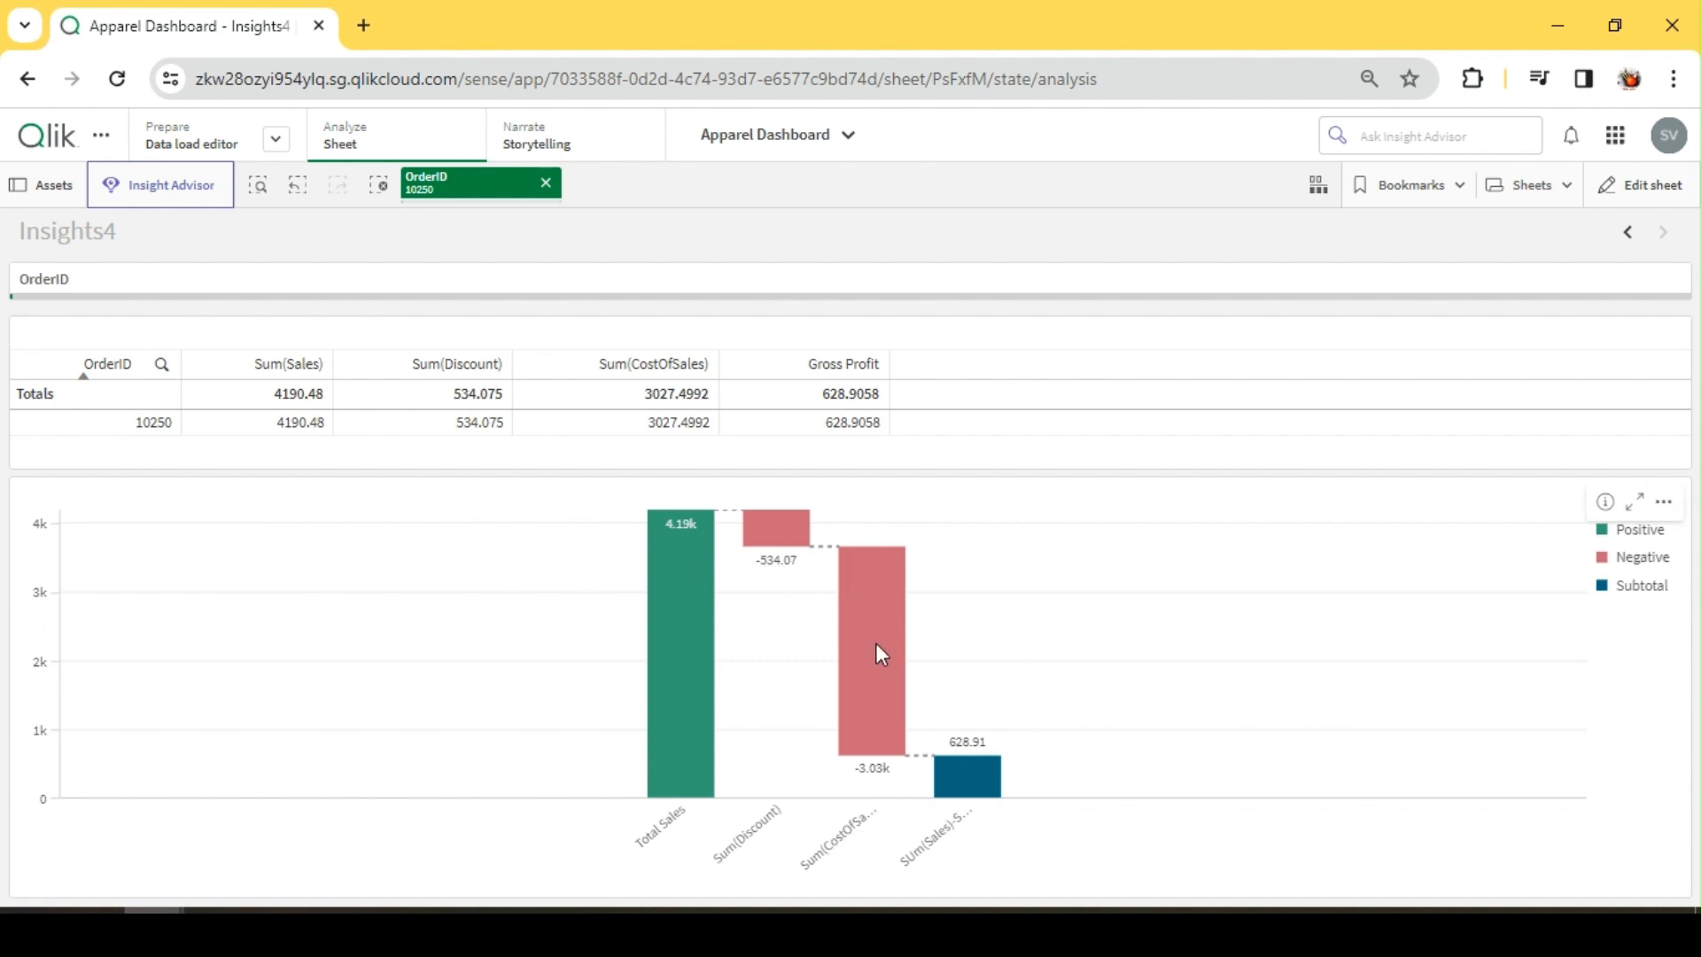
pyautogui.moveTo(870, 648)
pyautogui.moveTo(675, 641)
pyautogui.moveTo(975, 789)
# Reopen the sheet for editing and enable Subtotals for the waterfall chart's CostOfSales measure
pyautogui.click(1637, 186)
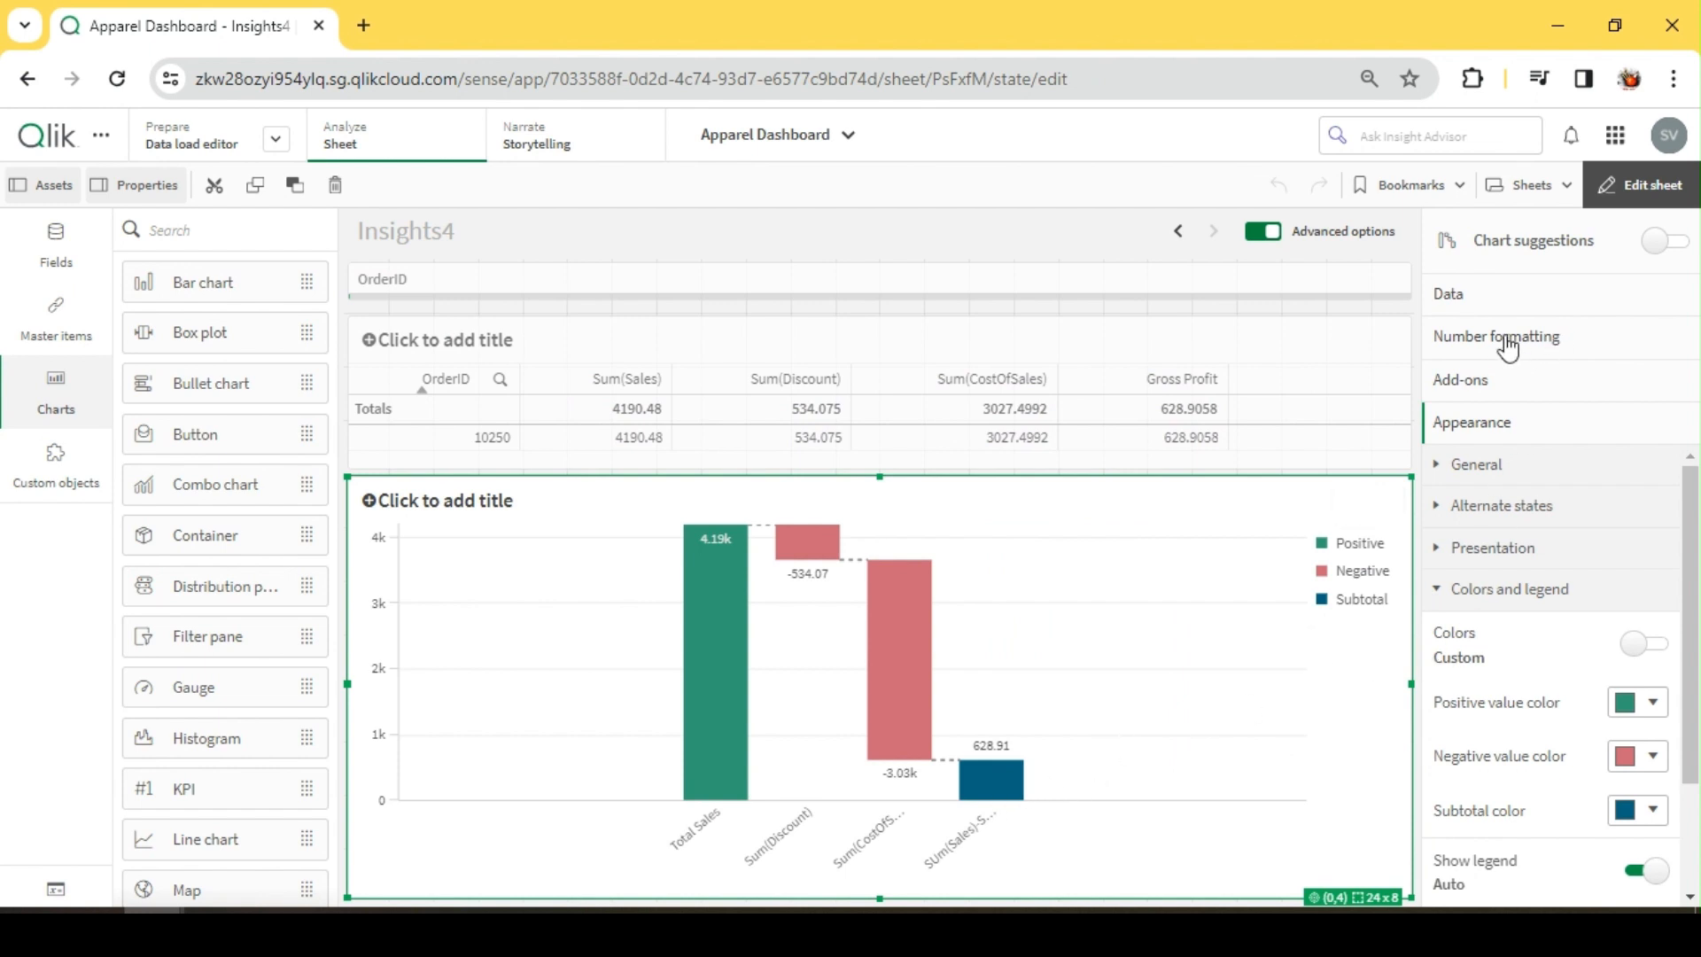
pyautogui.click(1487, 309)
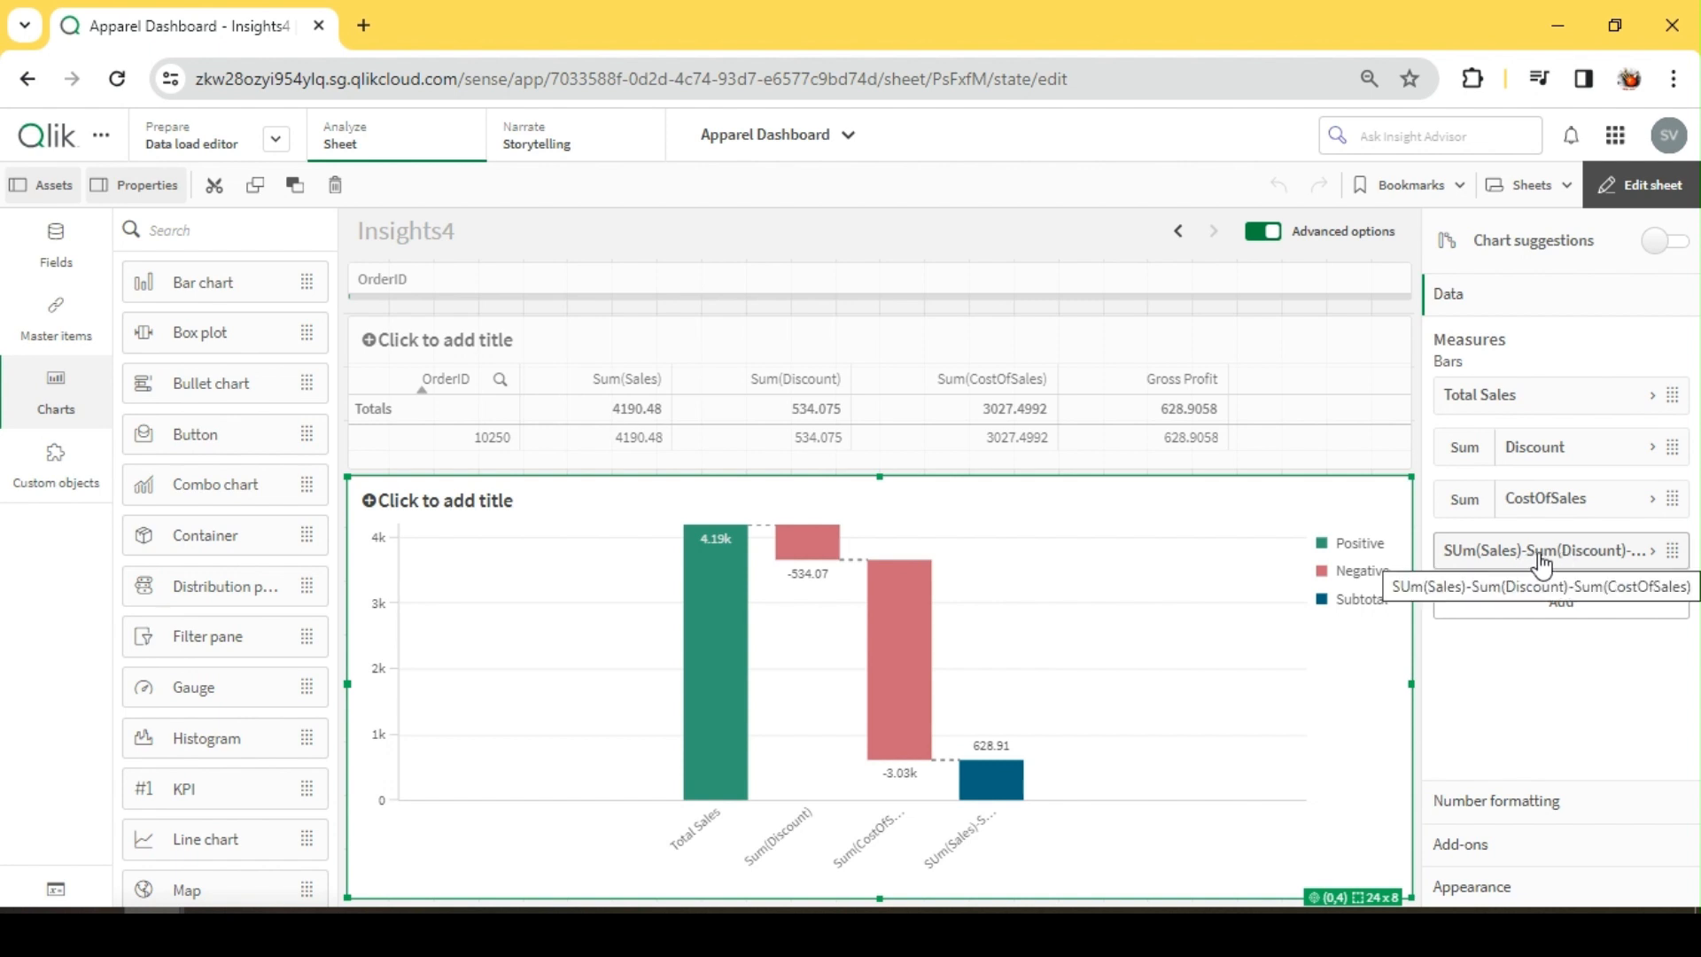
pyautogui.click(1573, 507)
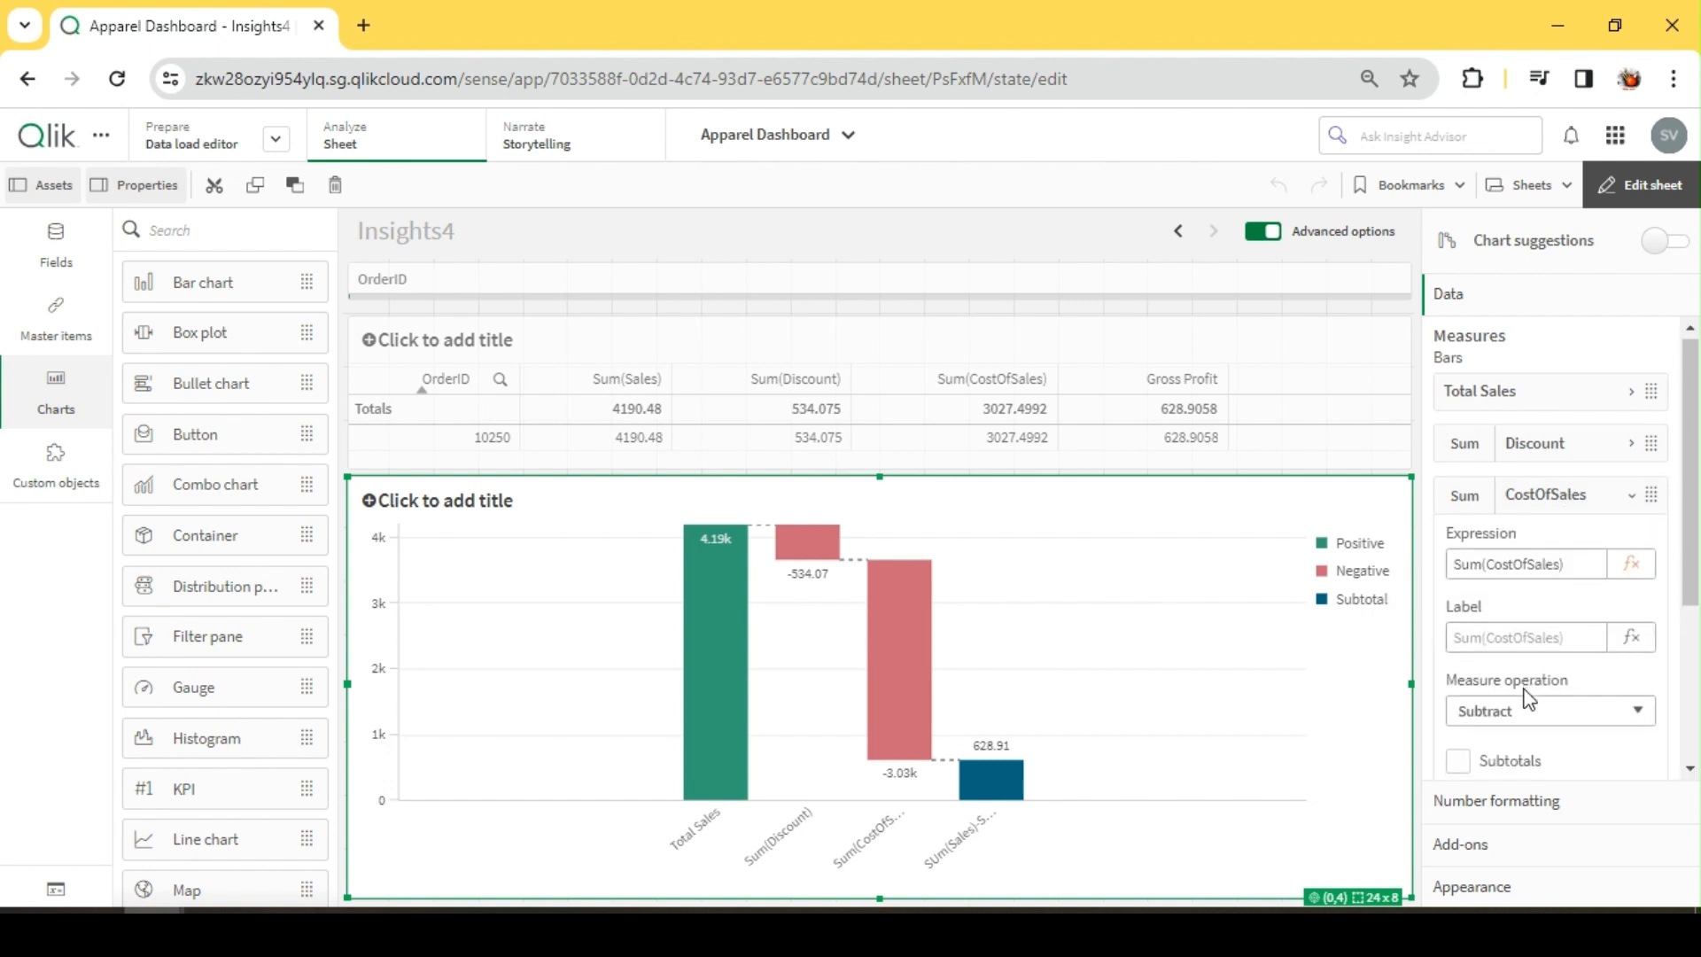
pyautogui.scroll(-2, 1506, 665)
pyautogui.click(1458, 559)
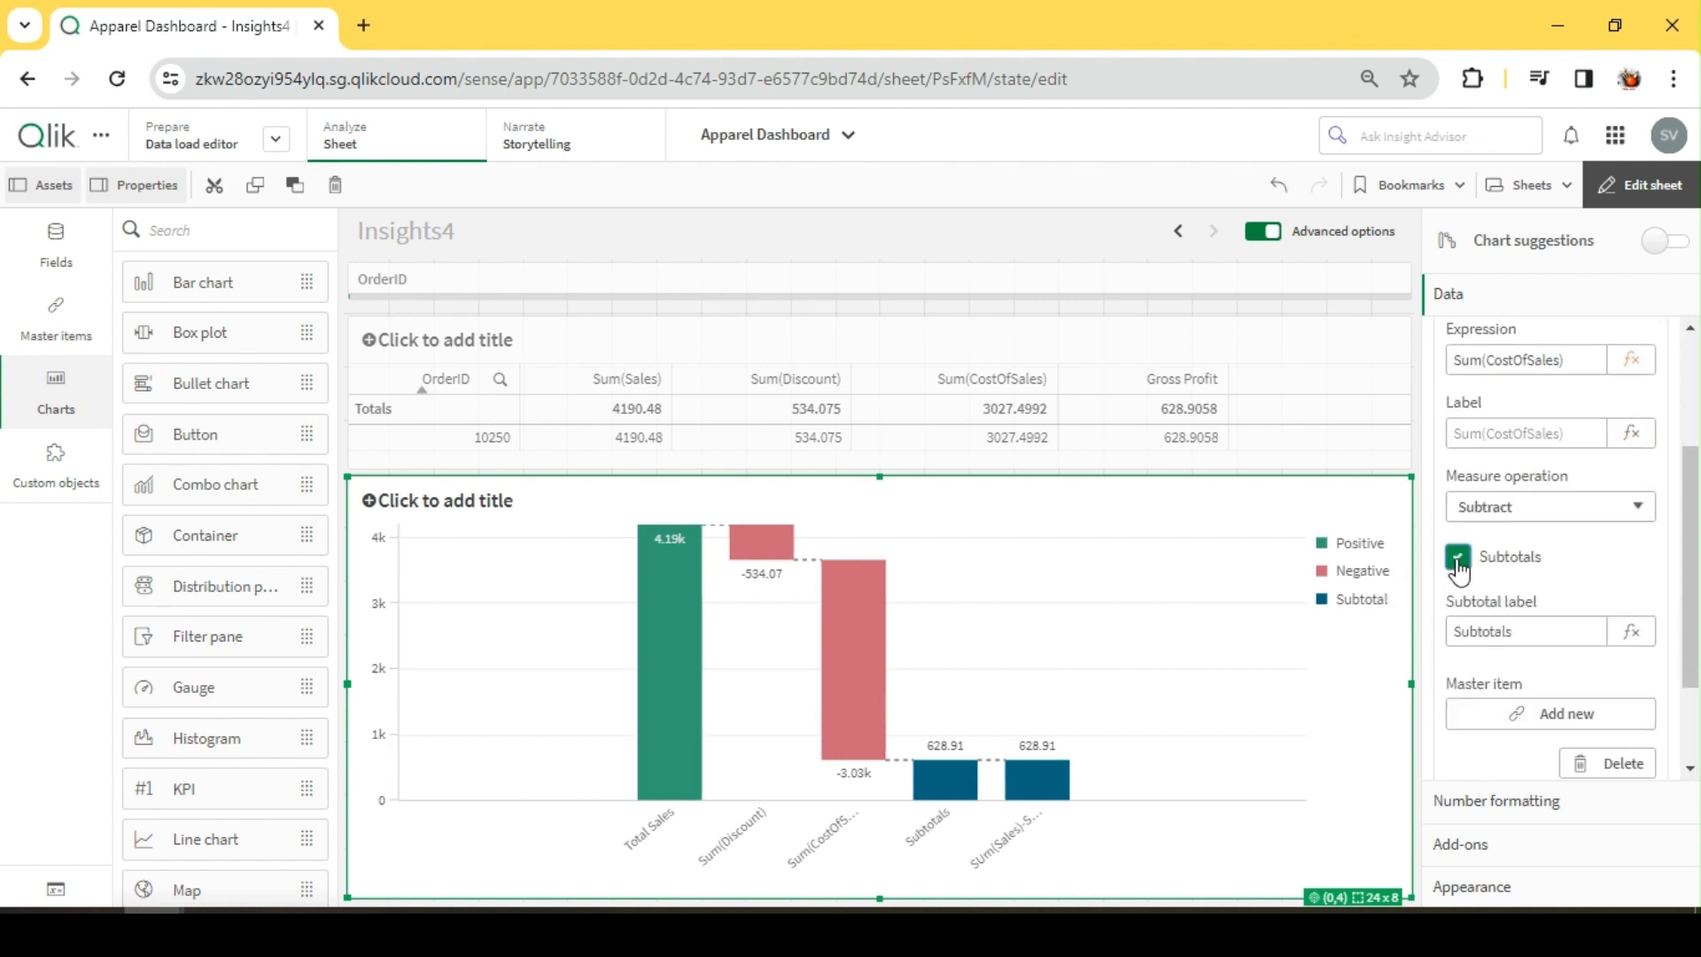
pyautogui.scroll(2, 1533, 543)
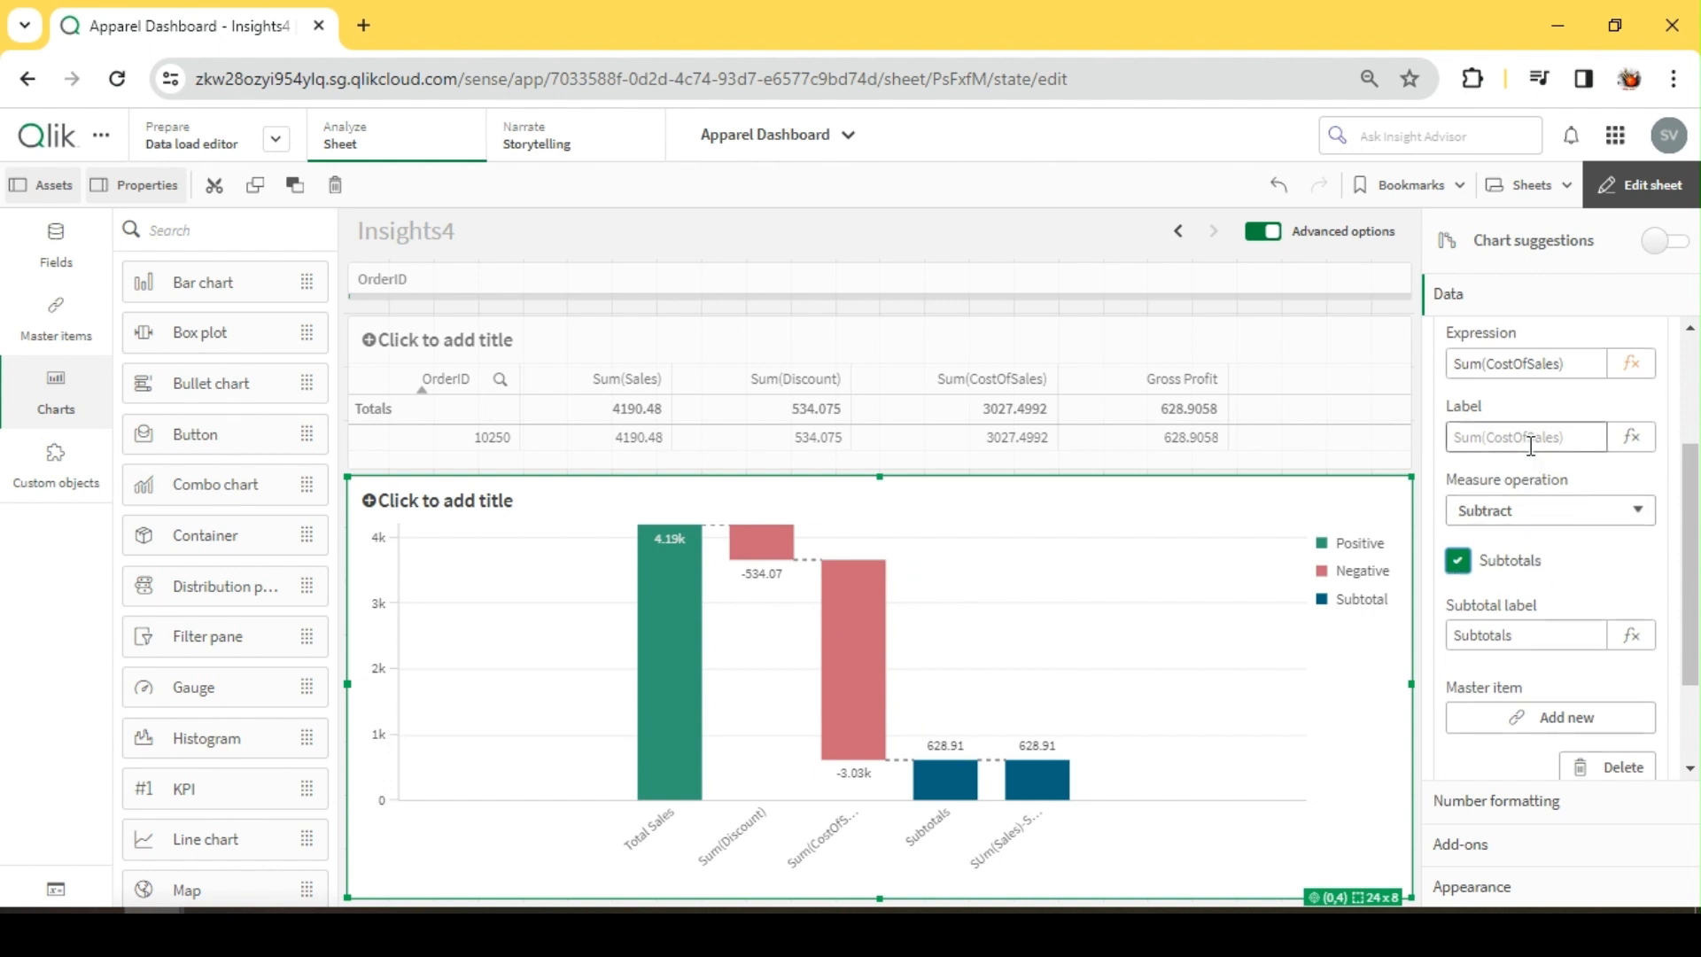
pyautogui.click(1549, 499)
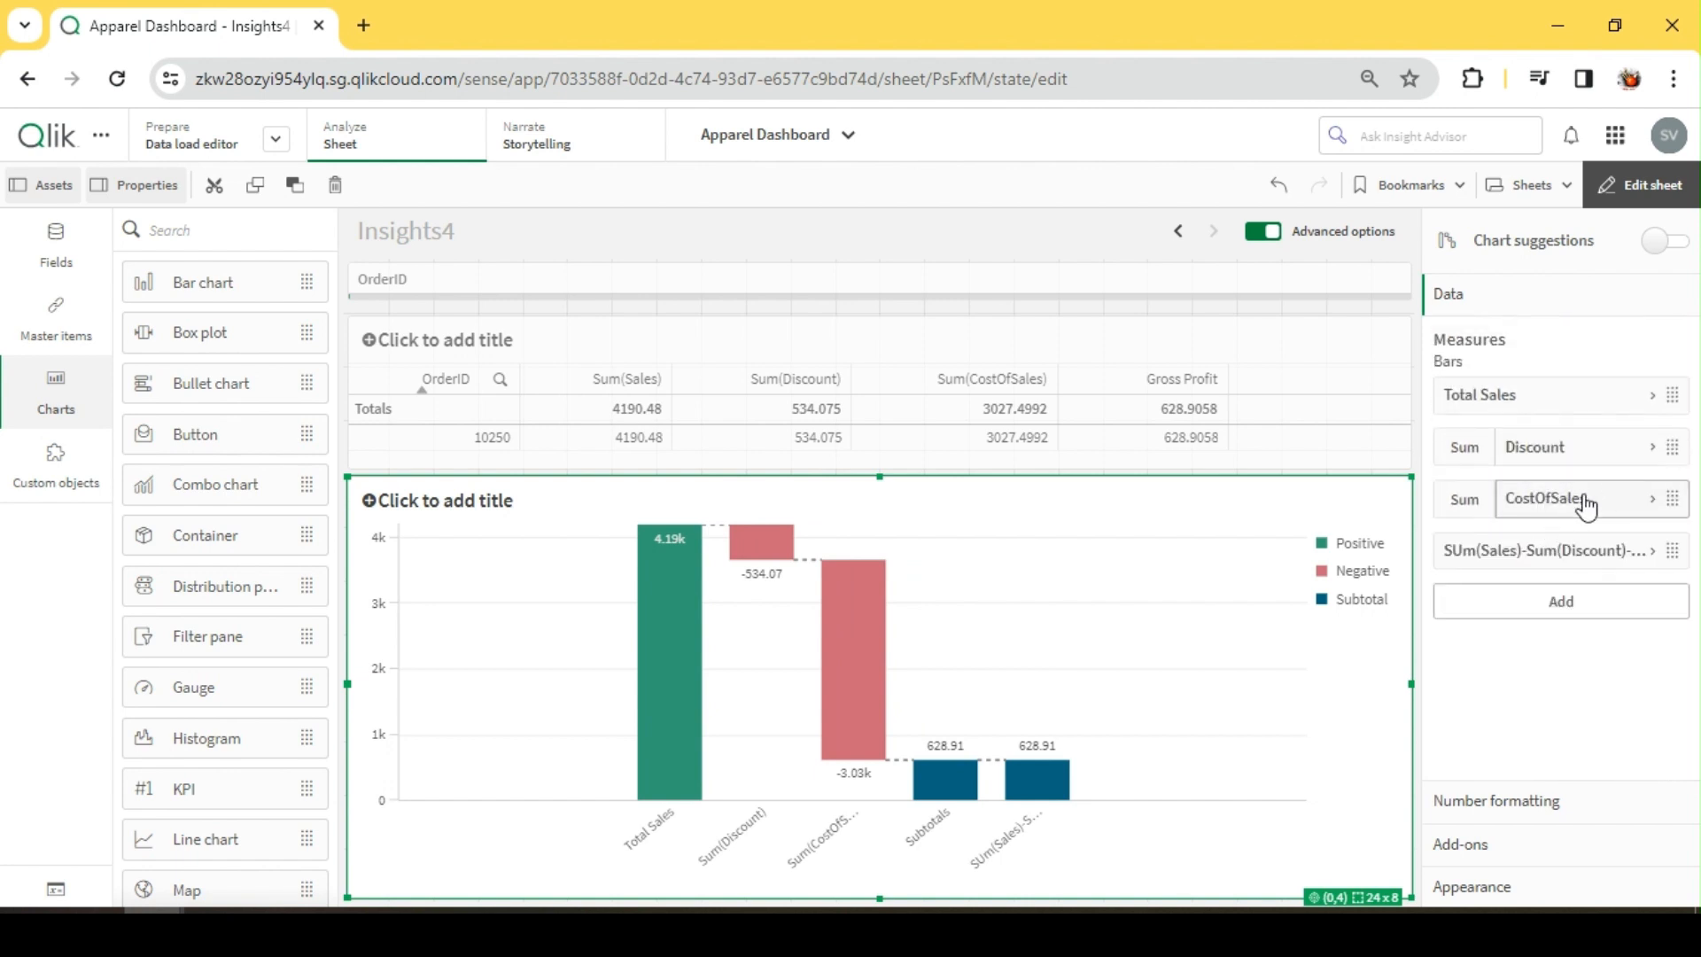
# Examine the waterfall chart outside edit mode and review the Total Sales and Discount measures' operation and subtotal settings
pyautogui.click(1639, 184)
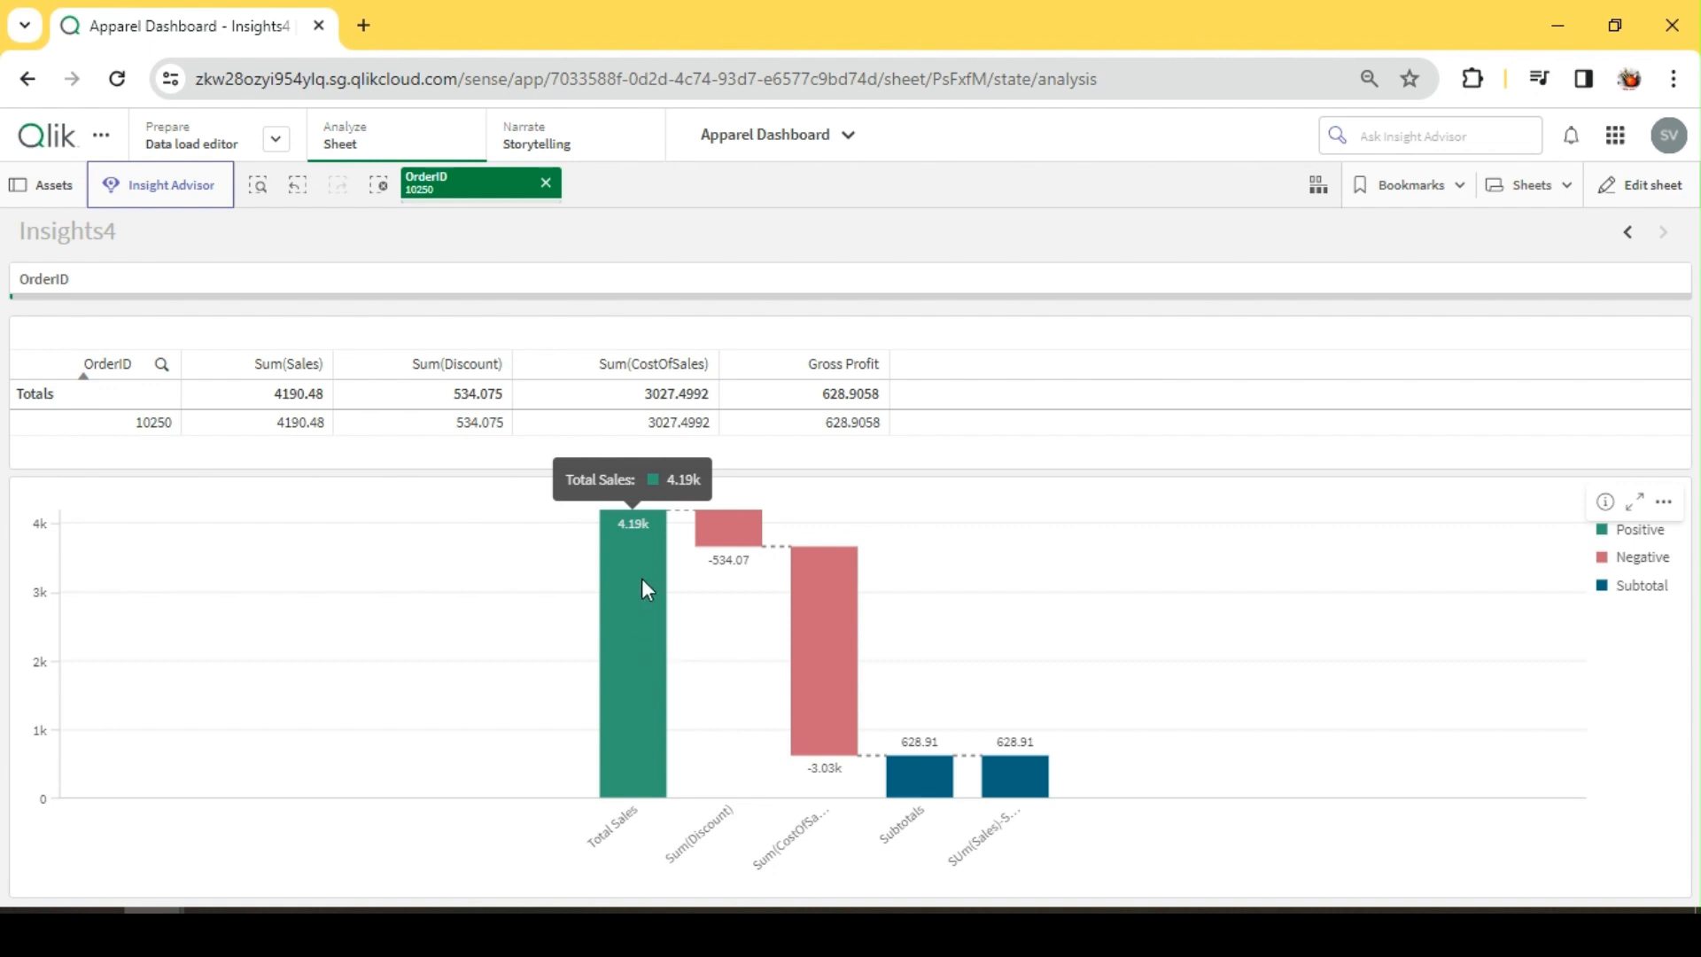
pyautogui.click(1644, 186)
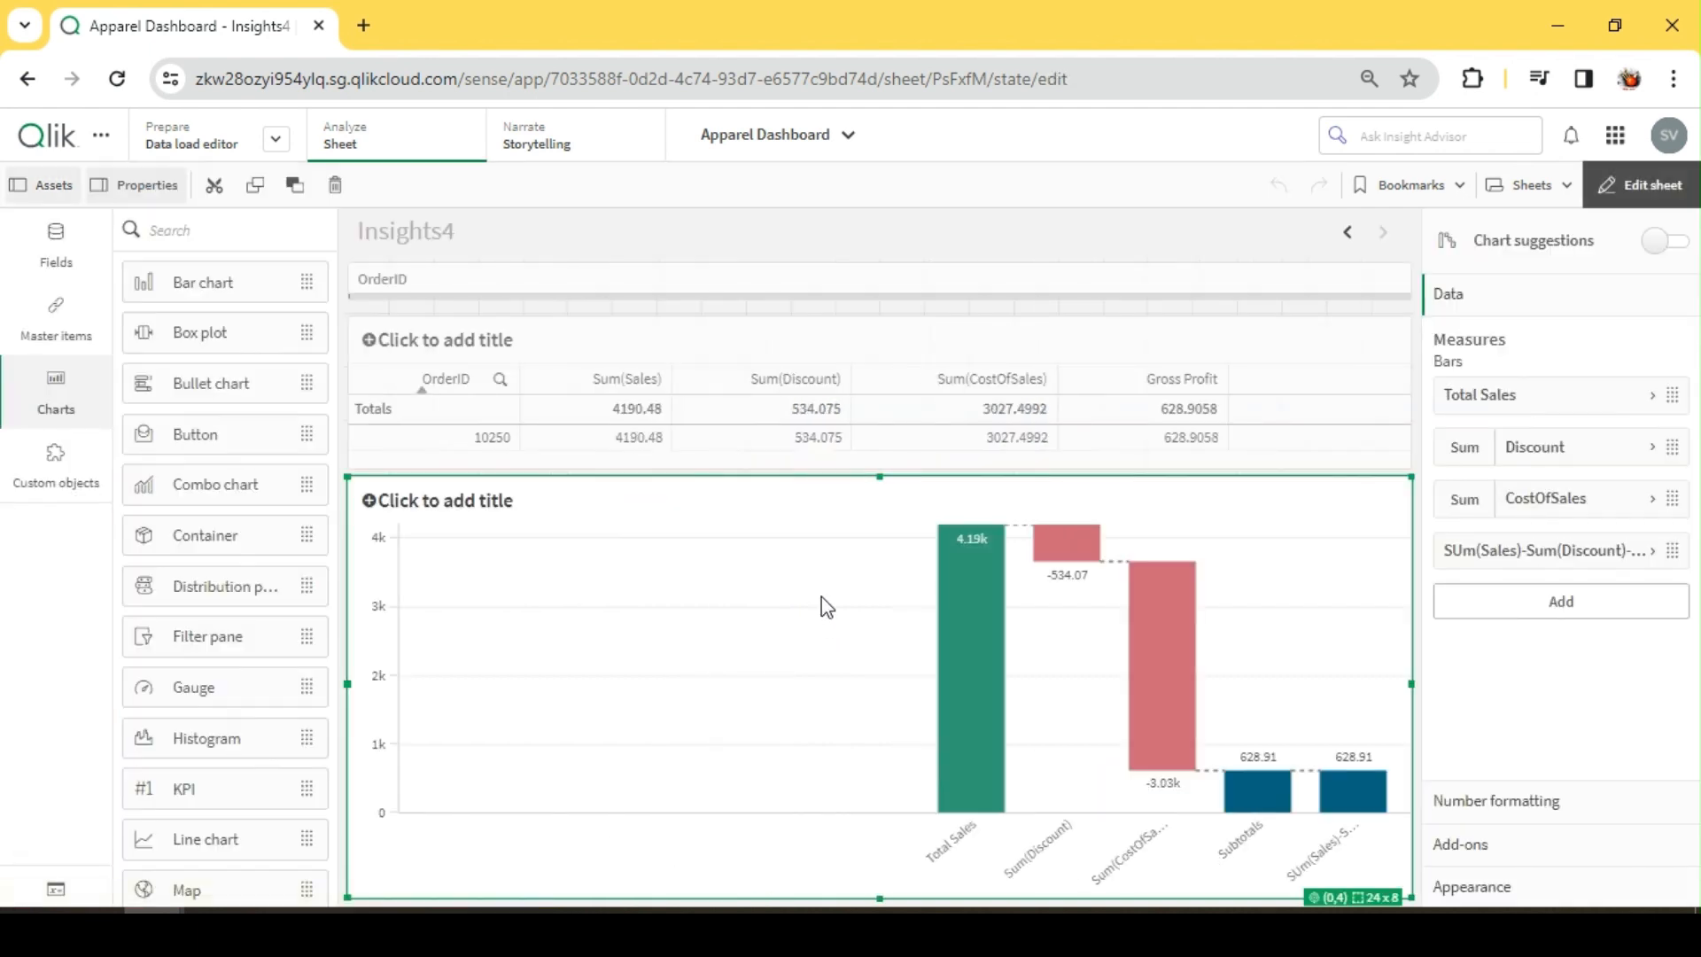
pyautogui.click(1557, 394)
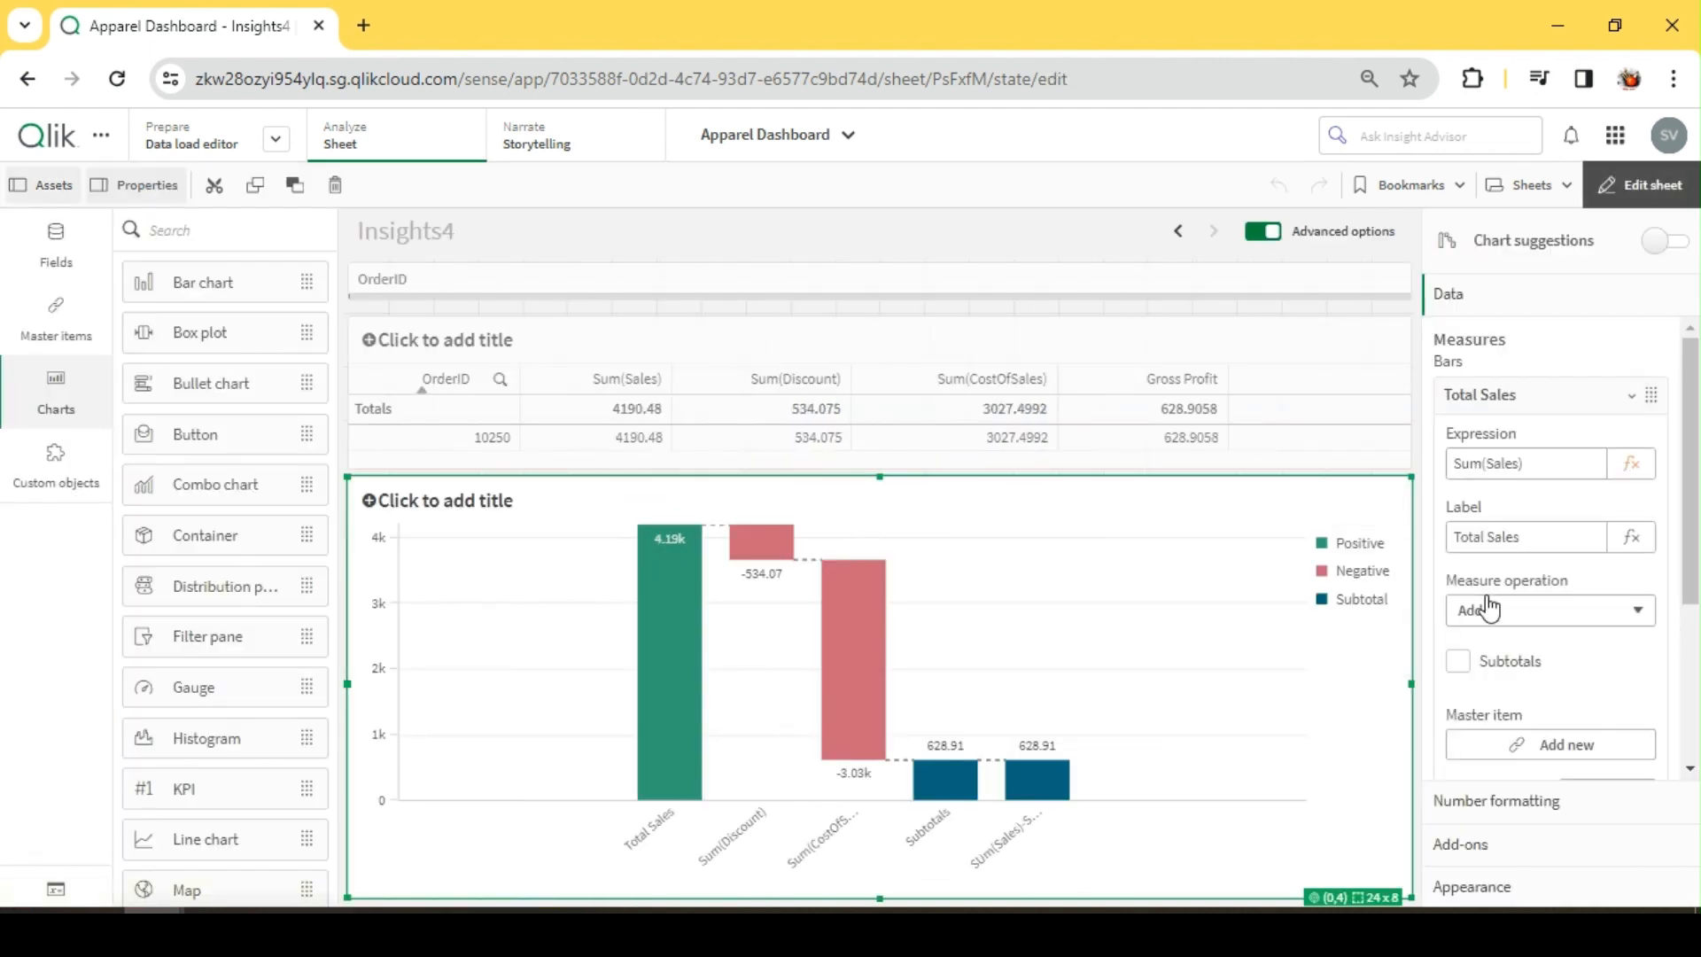
pyautogui.click(1528, 397)
pyautogui.click(1538, 450)
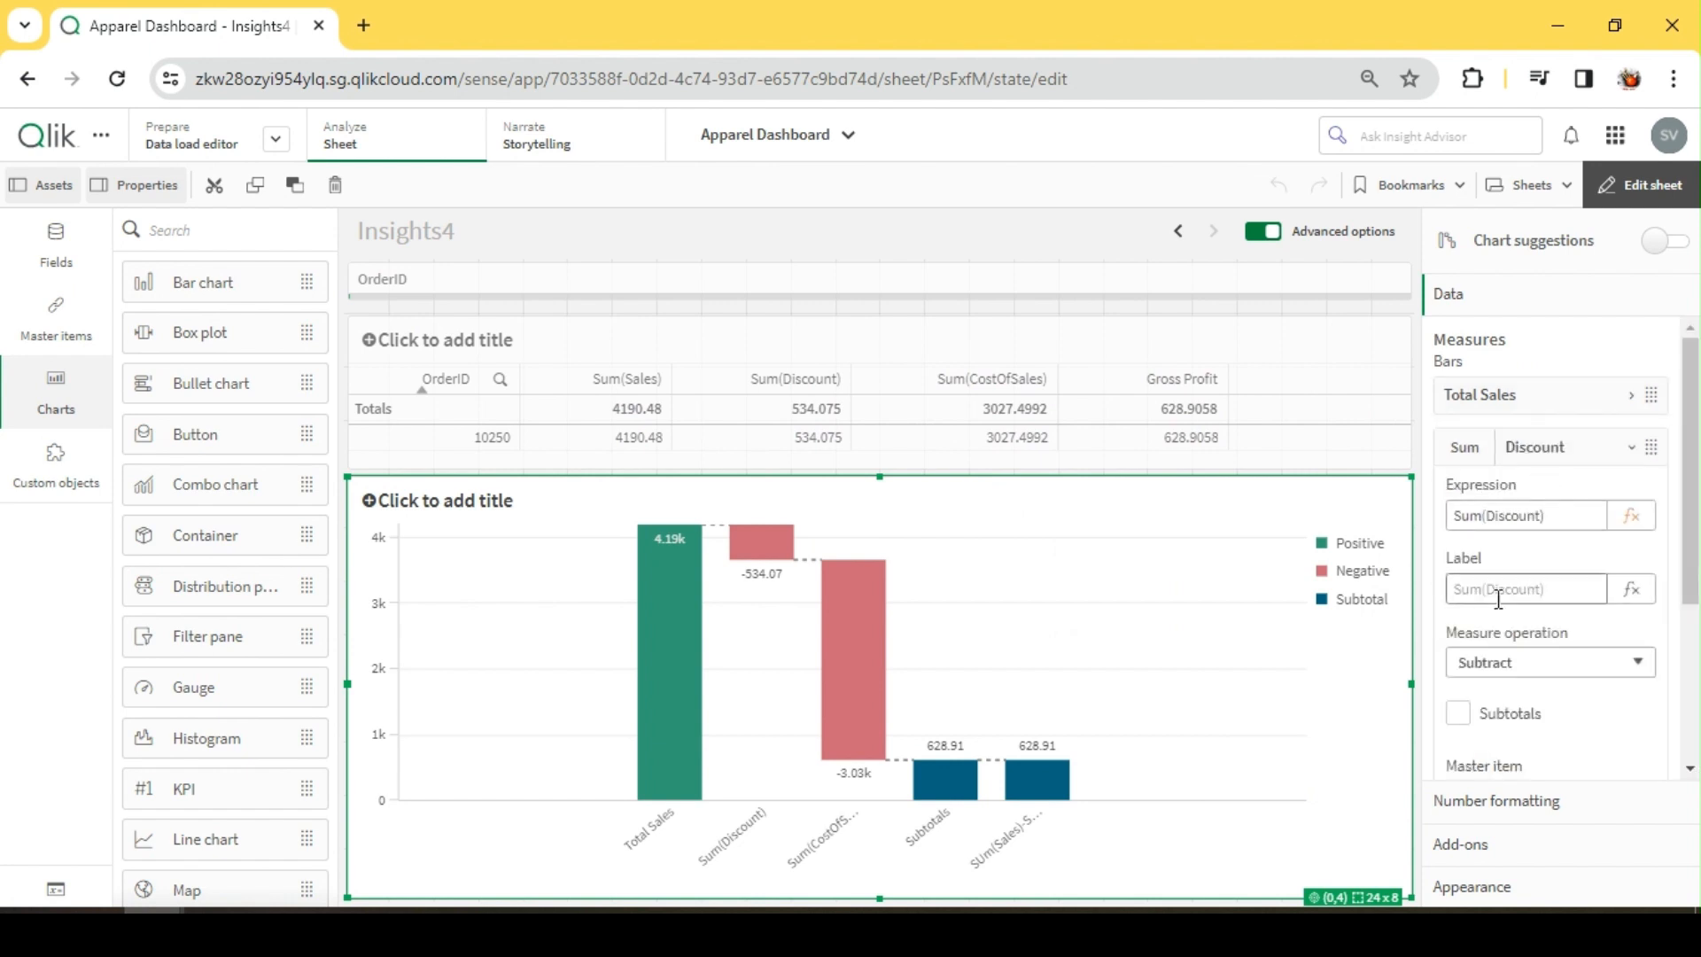
pyautogui.click(1546, 446)
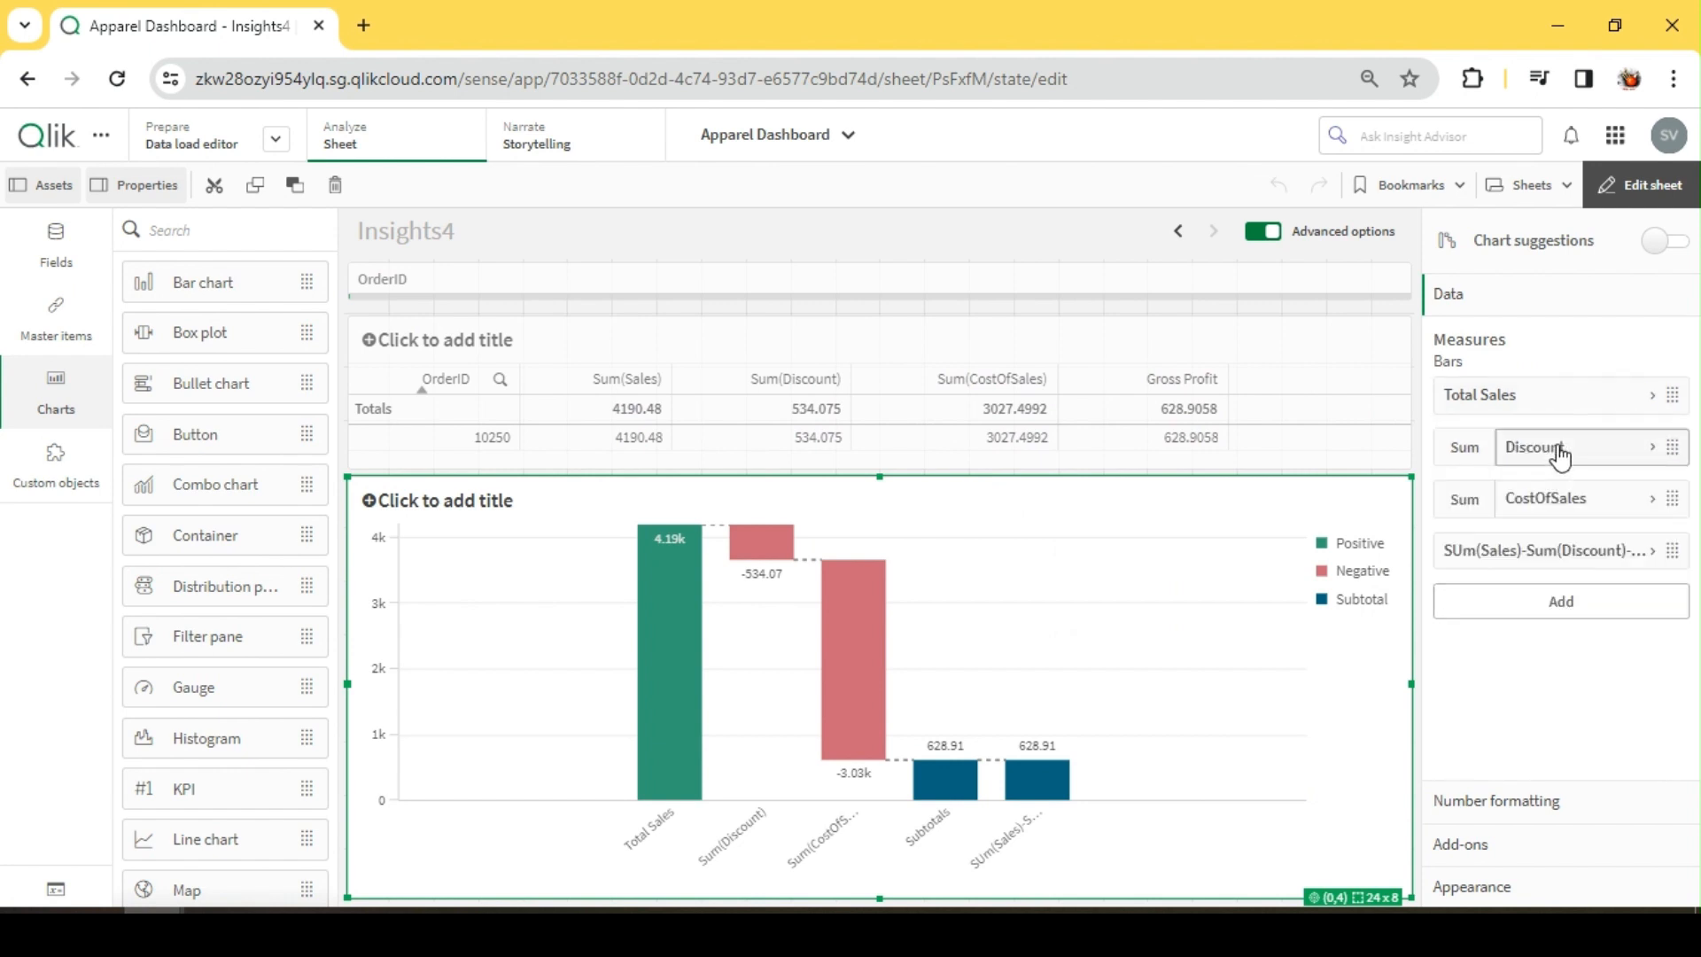
pyautogui.click(1623, 186)
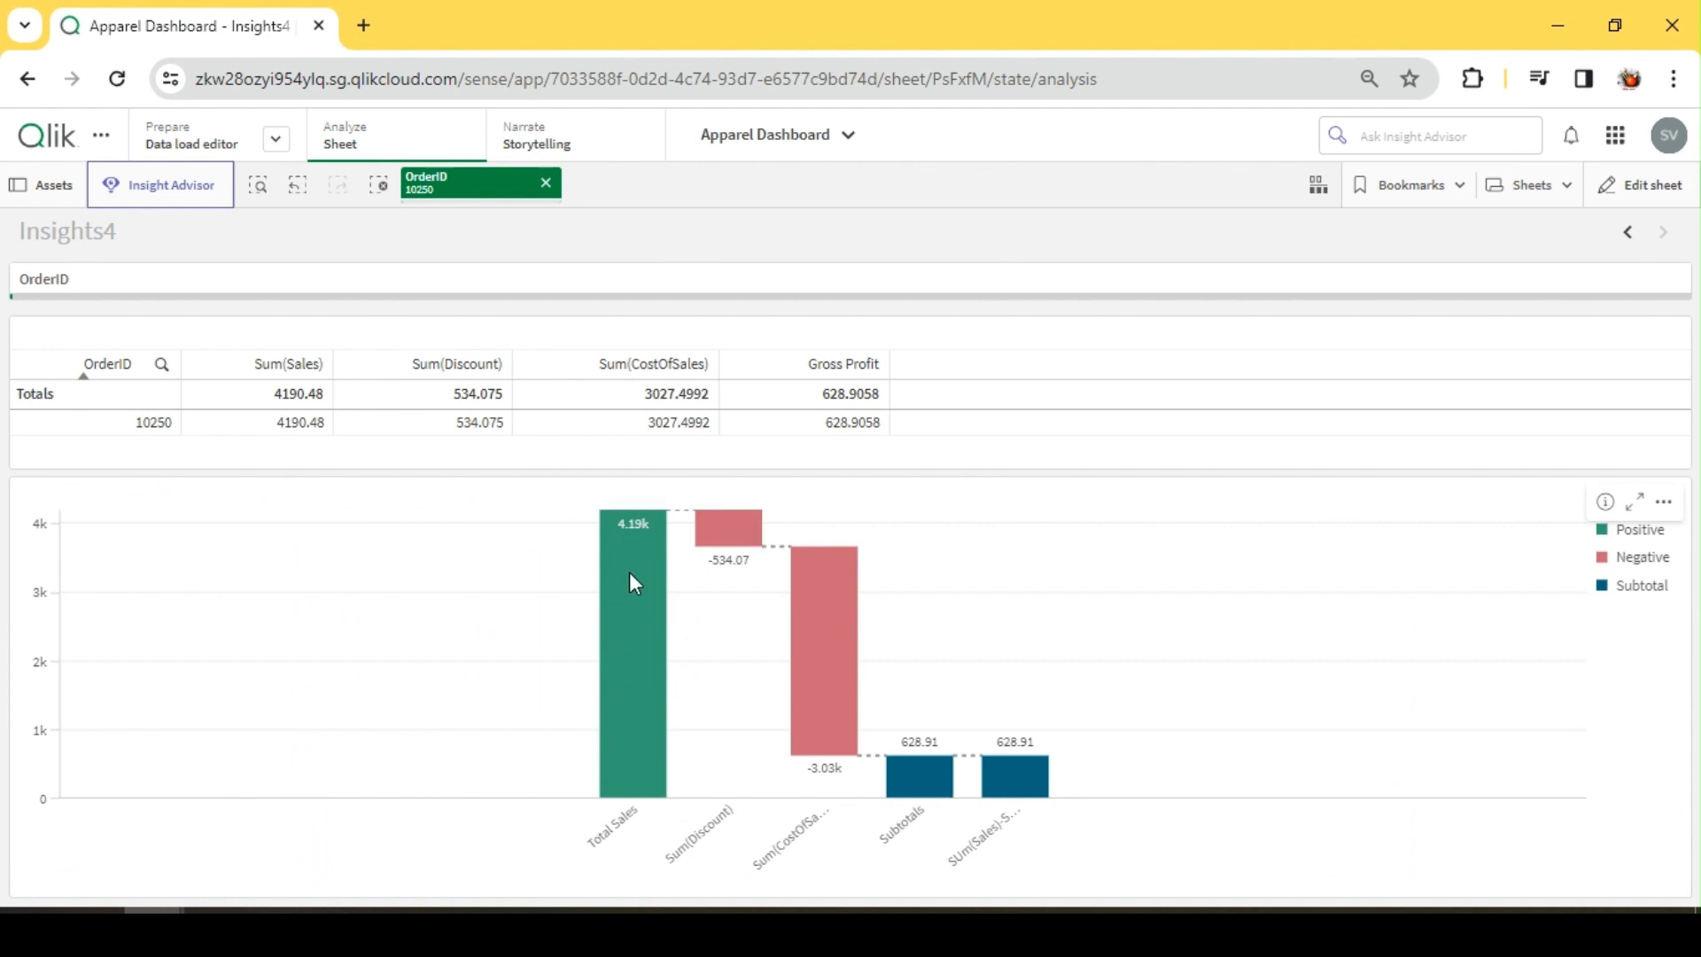
pyautogui.moveTo(643, 661)
# Try enabling Subtotals for the waterfall chart's Discount measure in sheet editing, and disable it again
pyautogui.click(1656, 186)
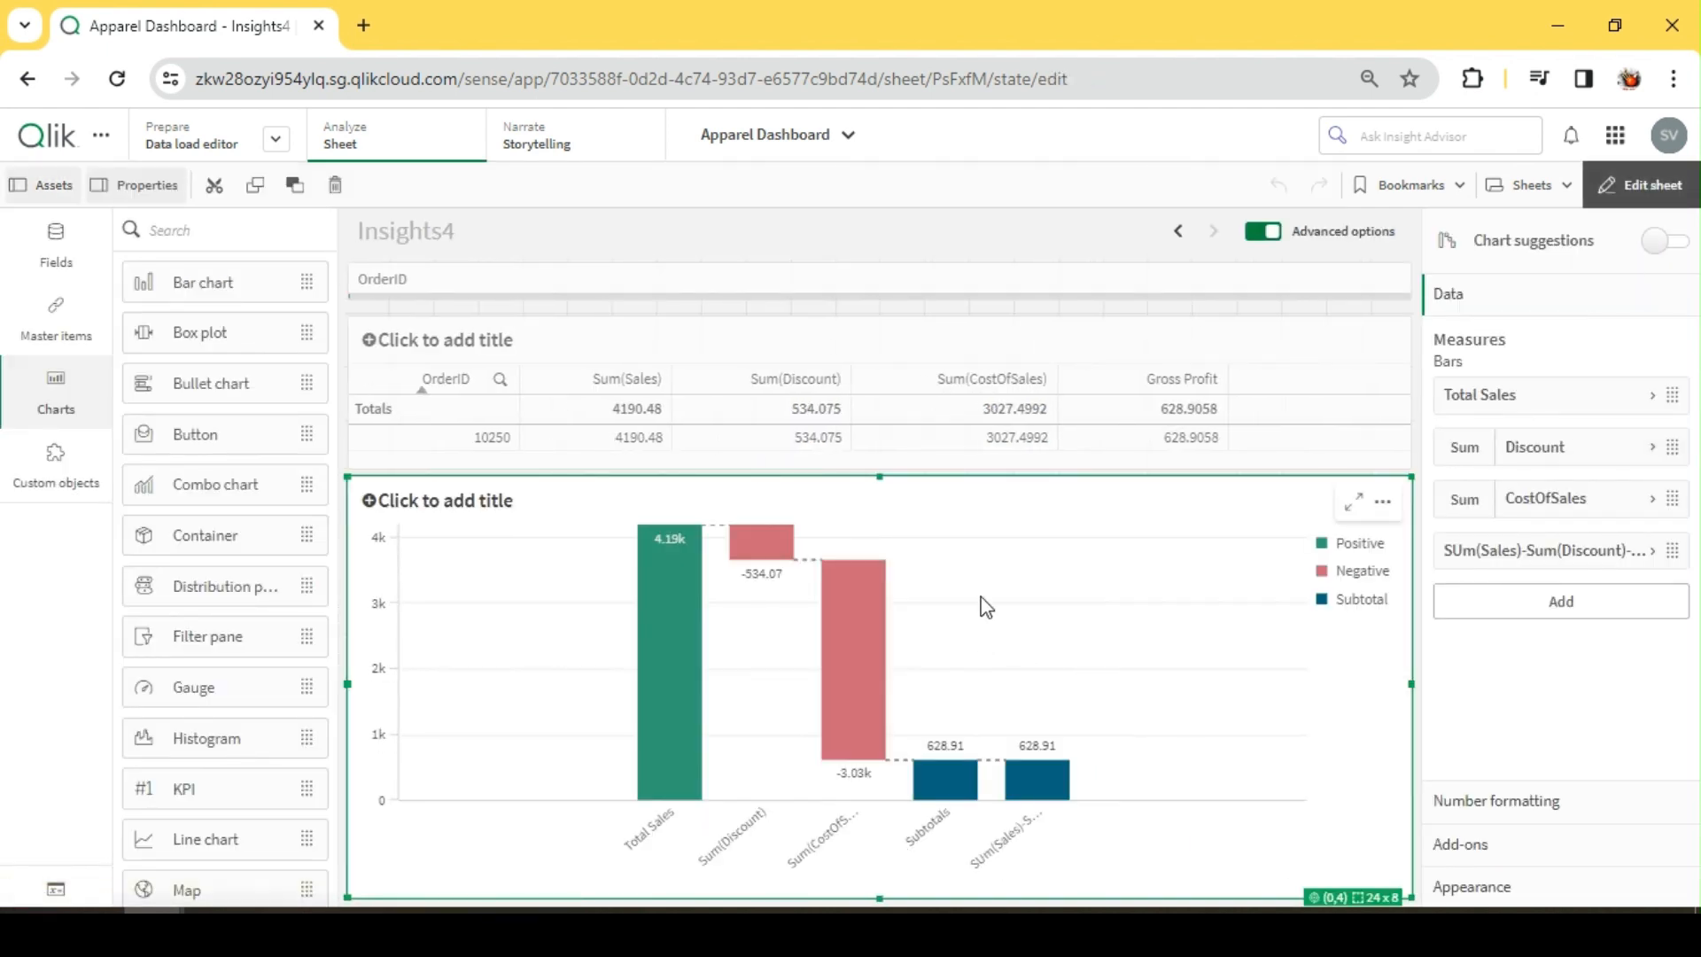
pyautogui.click(1561, 464)
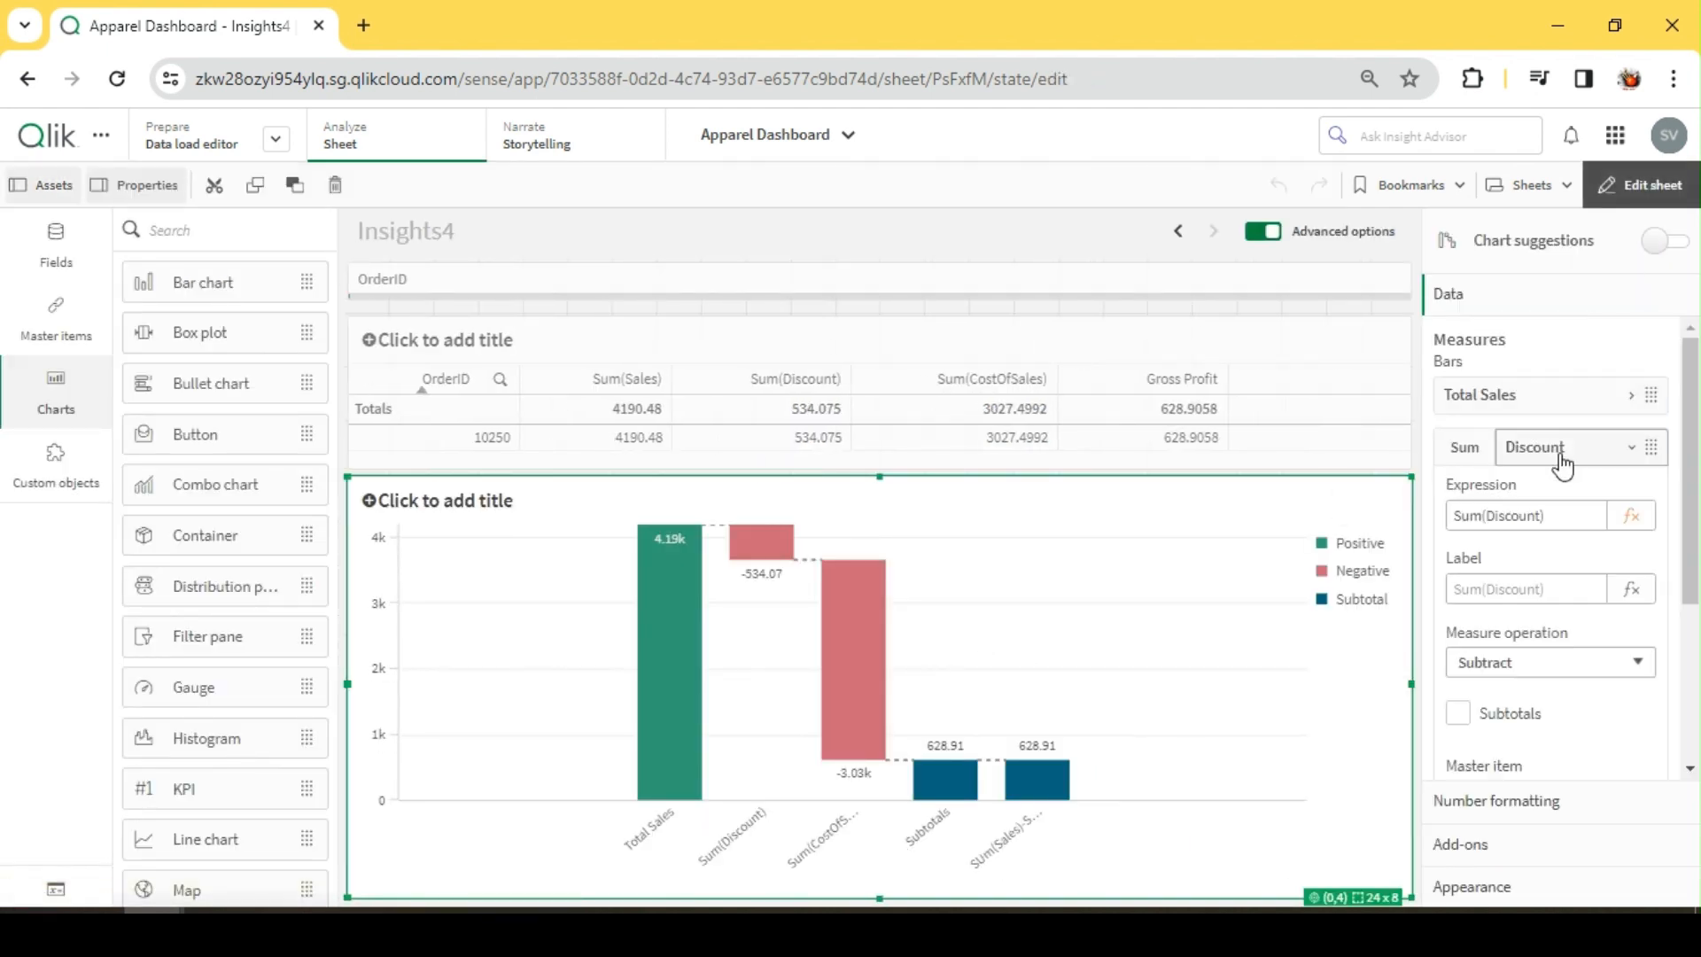
pyautogui.click(1457, 714)
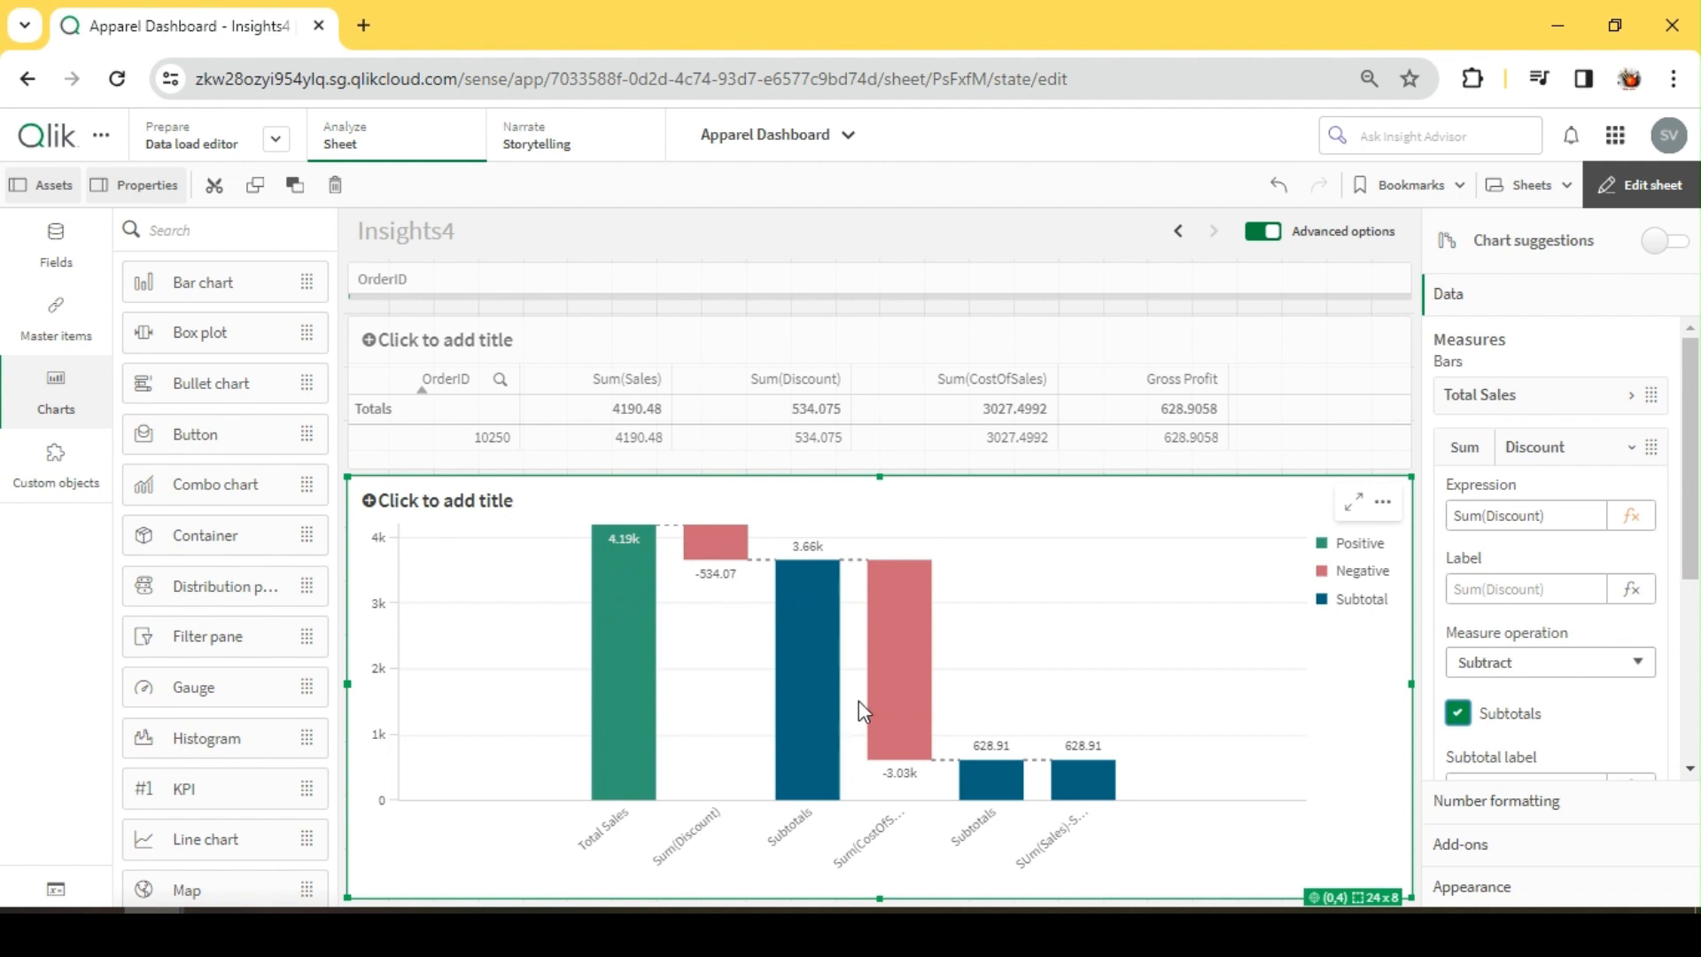
pyautogui.click(1458, 714)
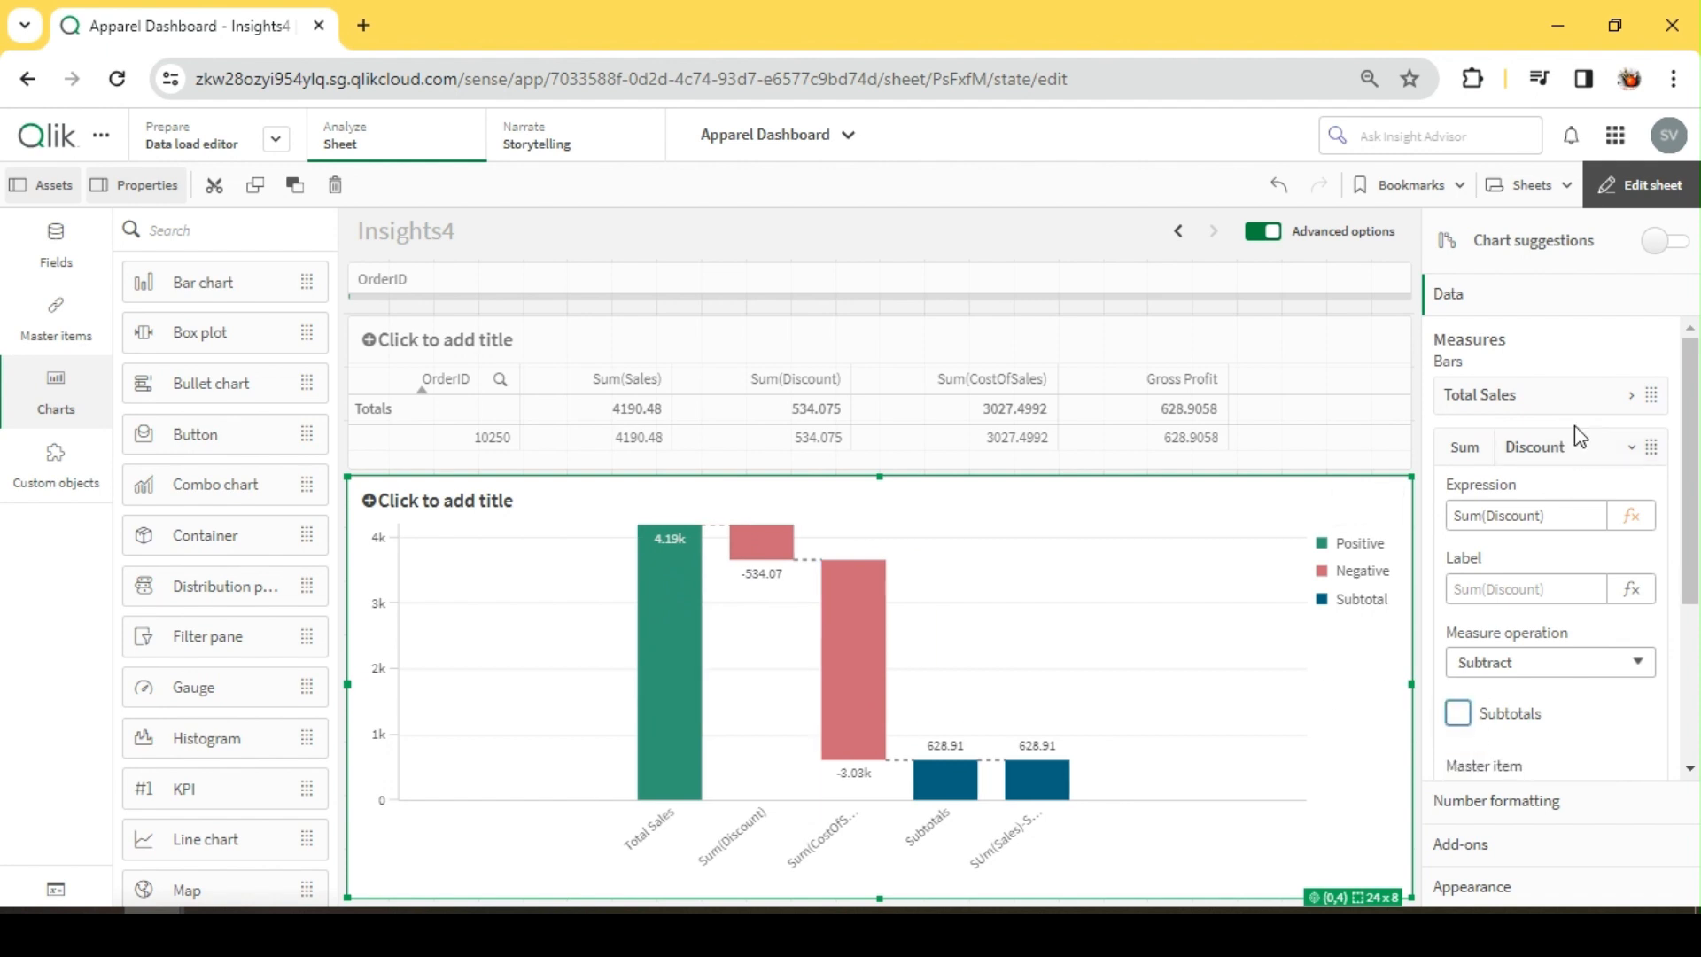
pyautogui.click(1565, 462)
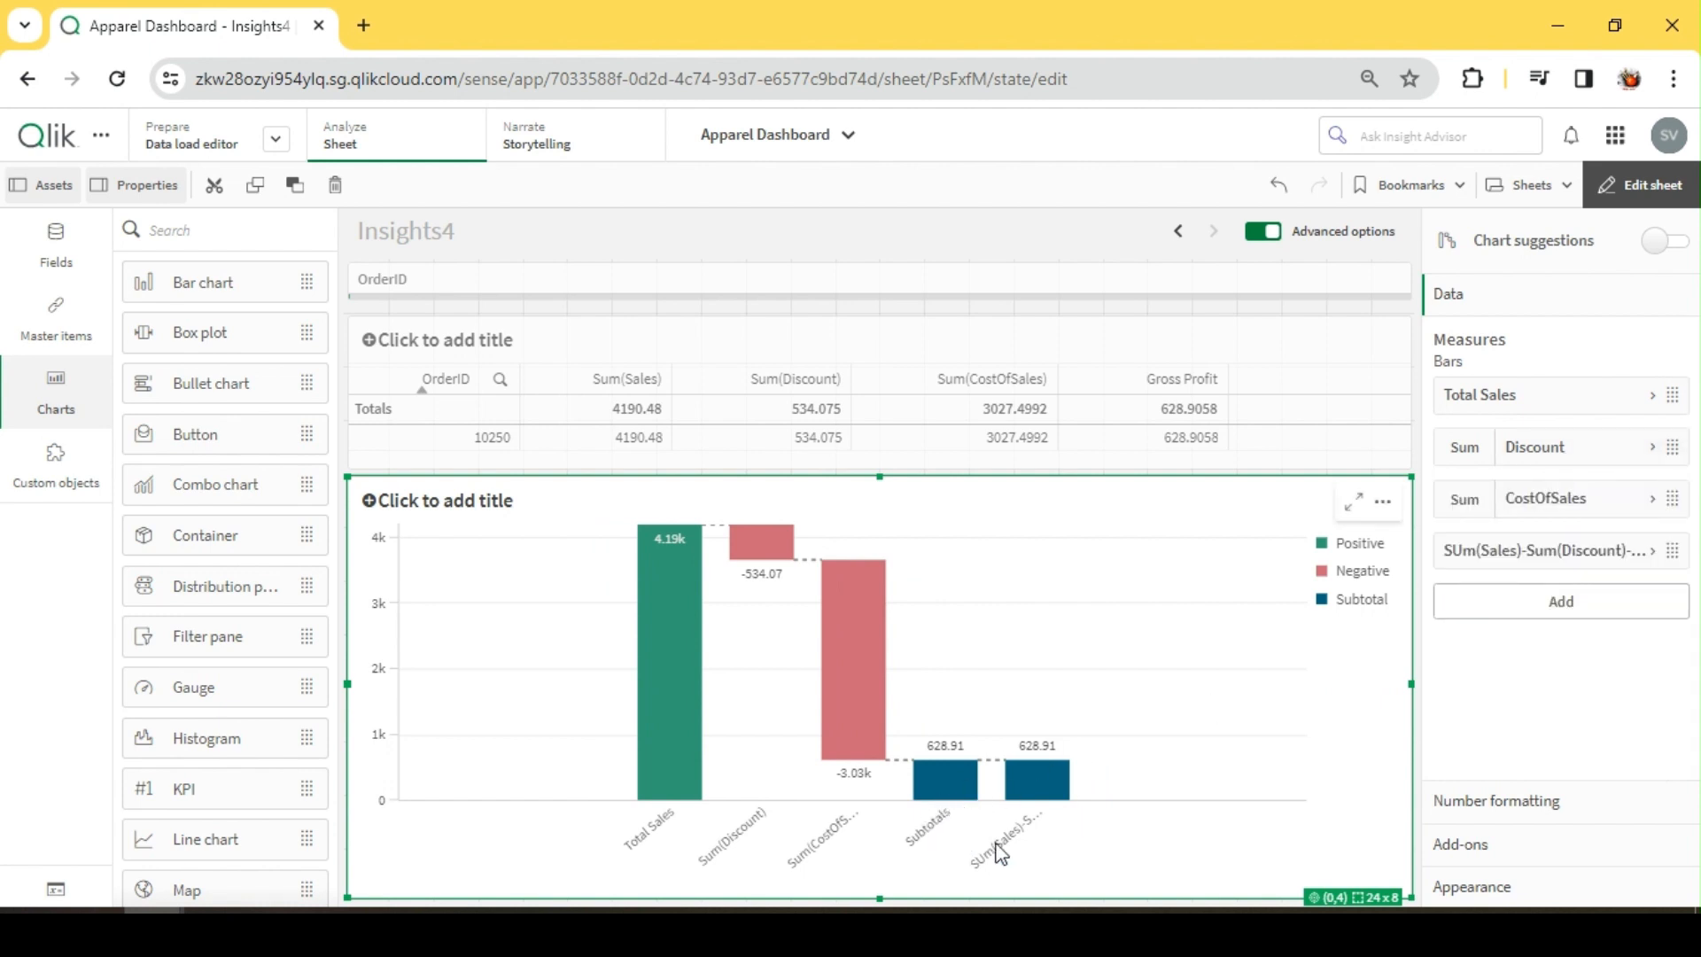